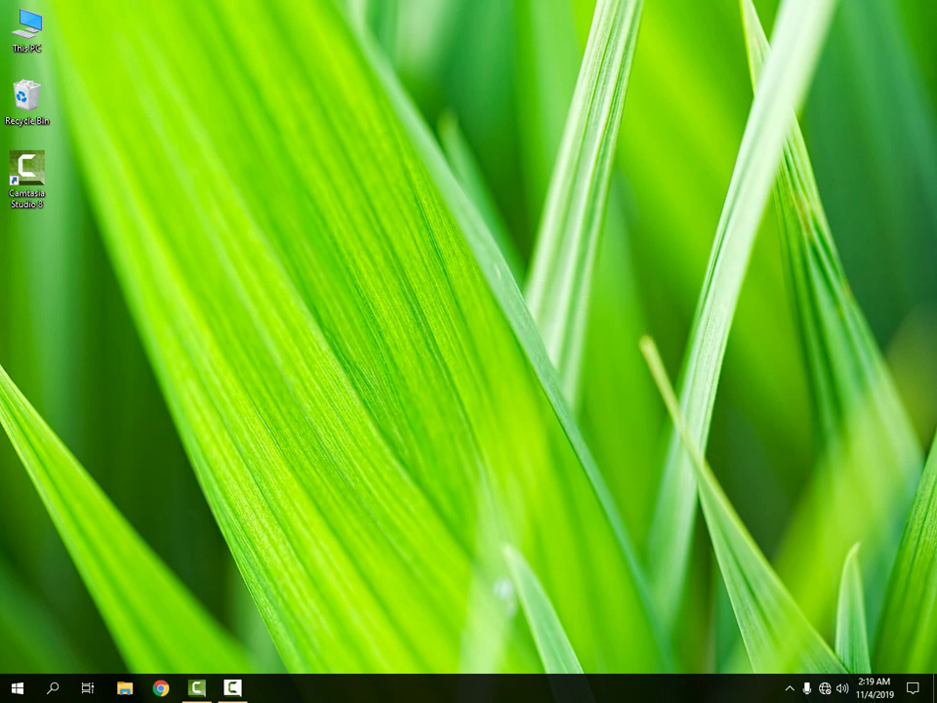
- Refresh the desktop several times in a row
key(shift+F10)
key(Down)
key(Down)
key(Down)
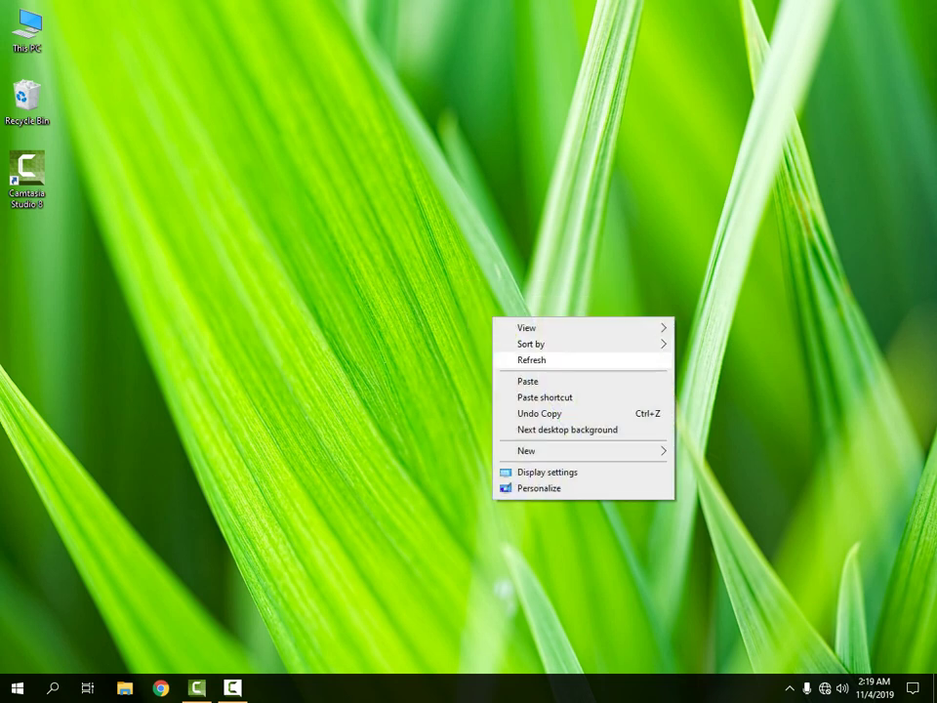
key(Return)
key(shift+F10)
key(Down)
key(Down)
key(Down)
key(Return)
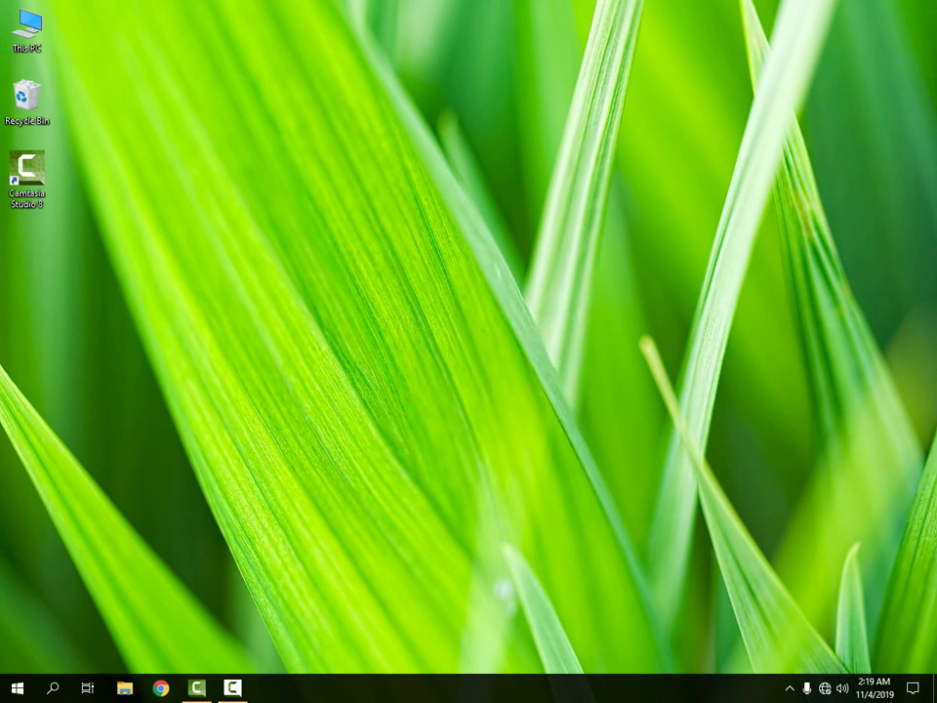
key(shift+F10)
key(Down)
key(Down)
key(Down)
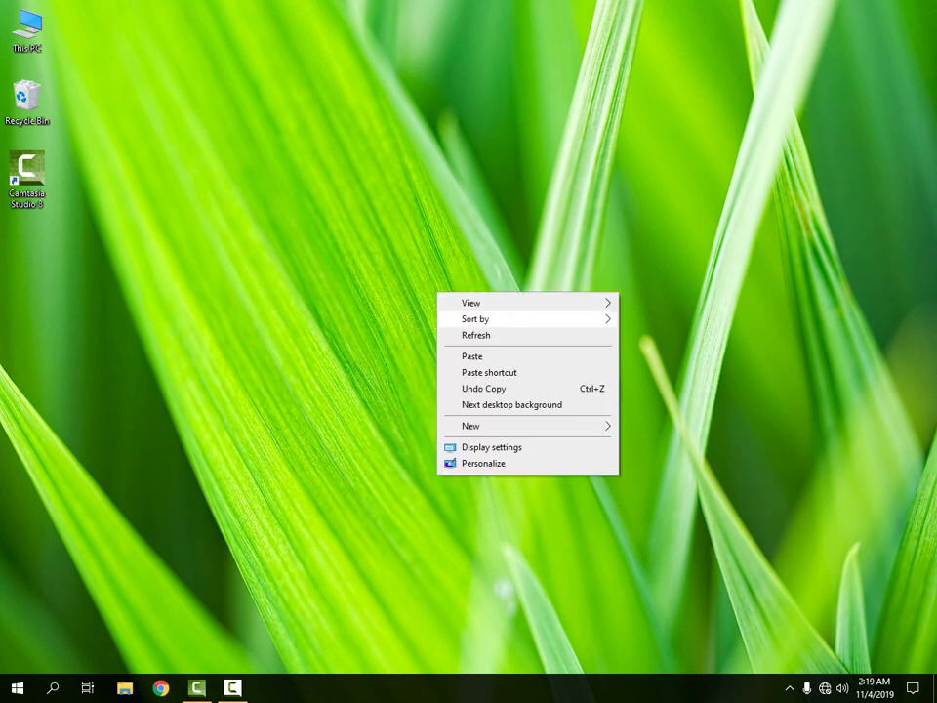
key(Return)
key(shift+F10)
key(Down)
key(Down)
key(Down)
key(Return)
key(shift+F10)
key(Down)
key(Down)
key(Down)
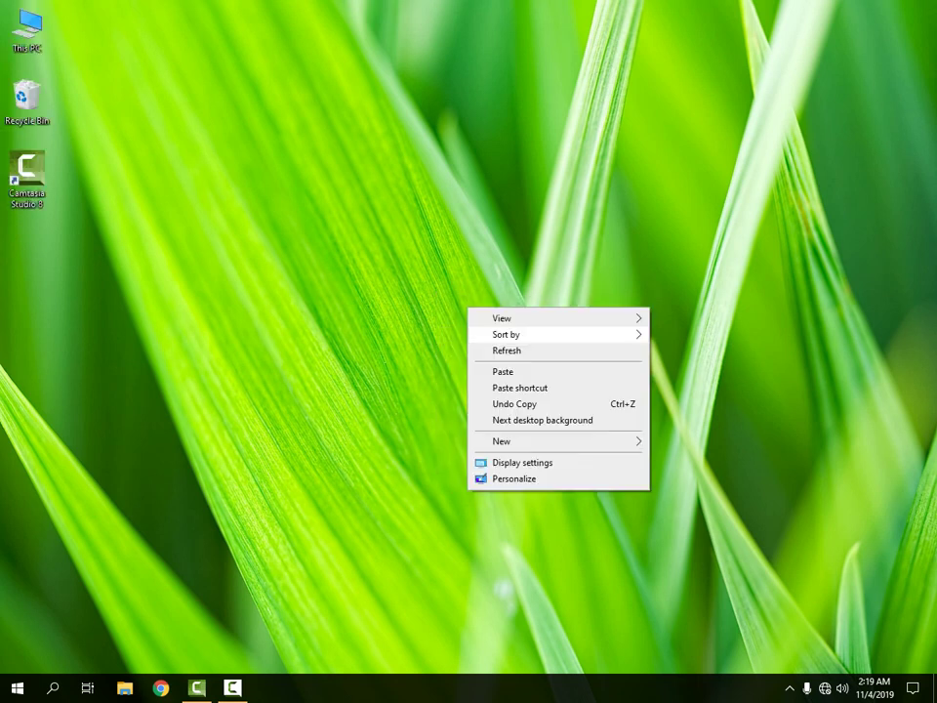
key(Return)
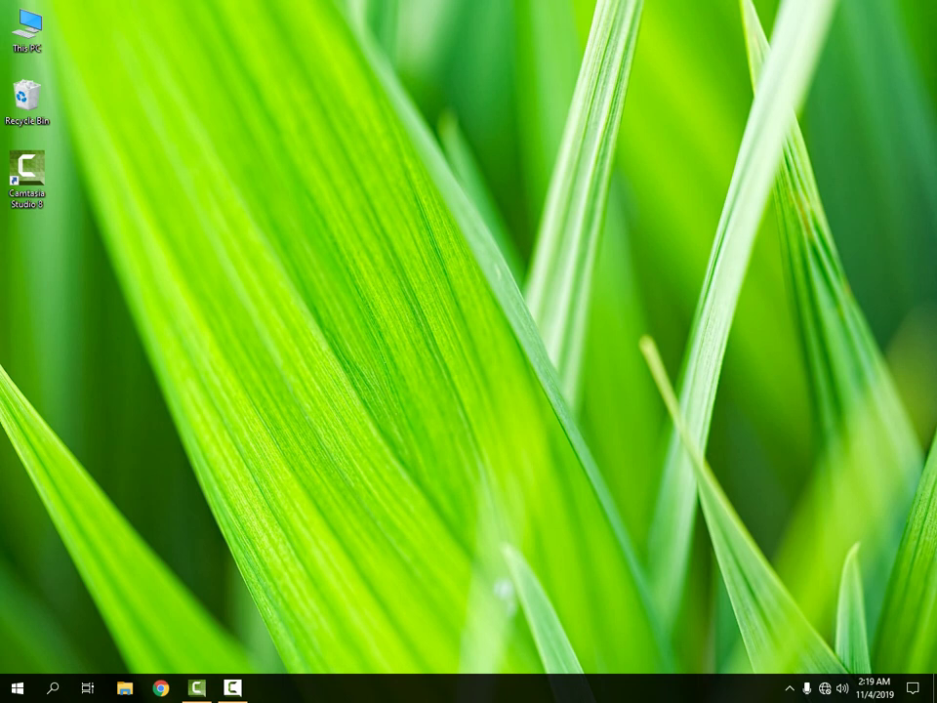
key(shift+F10)
key(Down)
key(Down)
key(Down)
key(Return)
key(shift+F10)
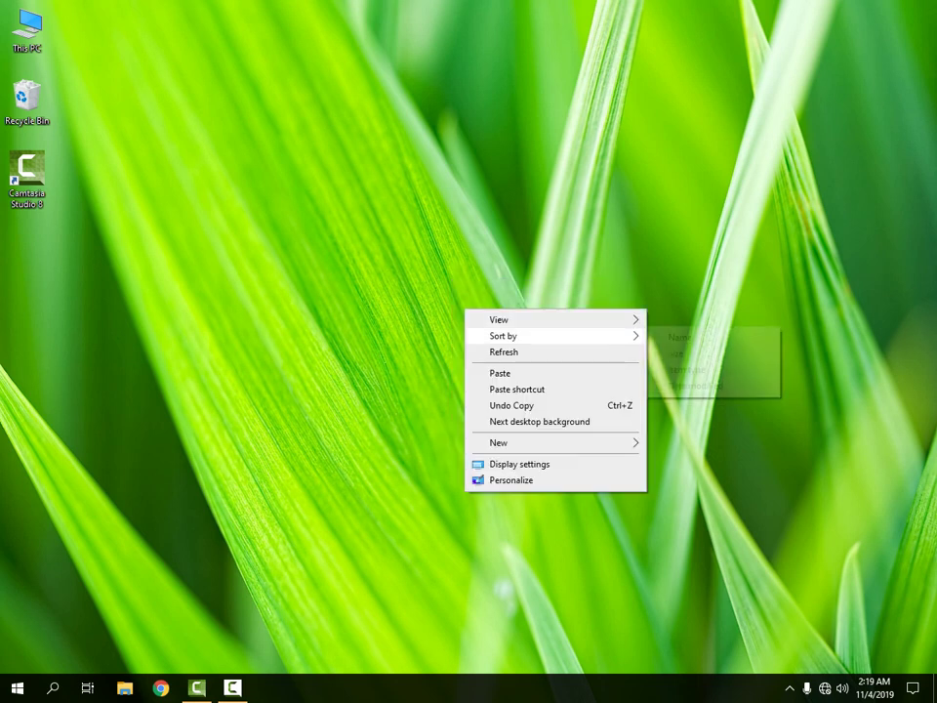
key(Return)
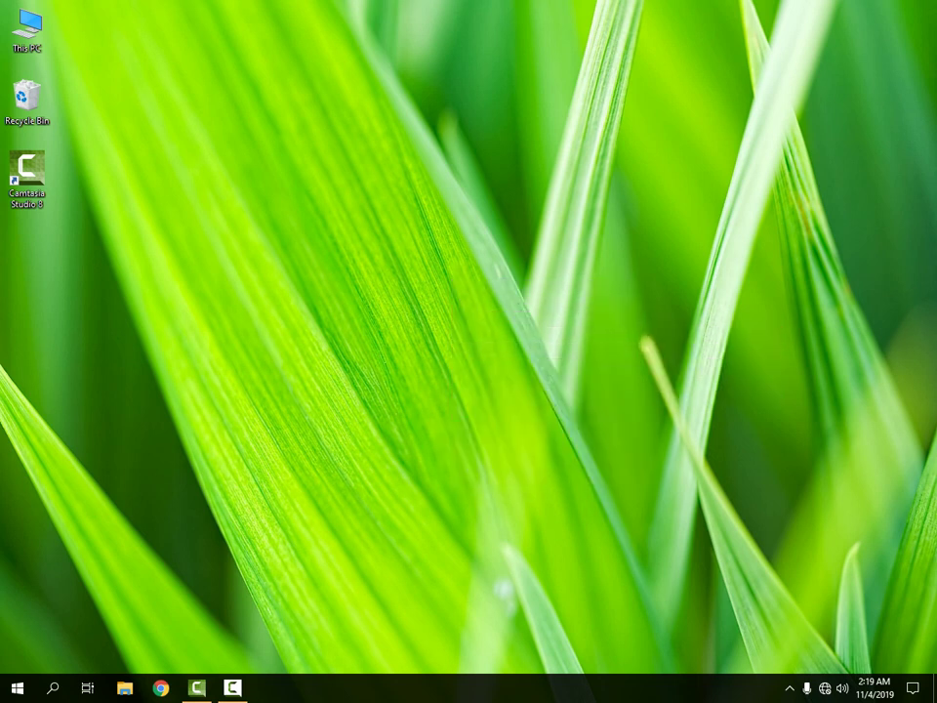
key(shift+F10)
key(Down)
key(Return)
key(shift+F10)
key(Down)
key(Down)
key(Down)
key(Return)
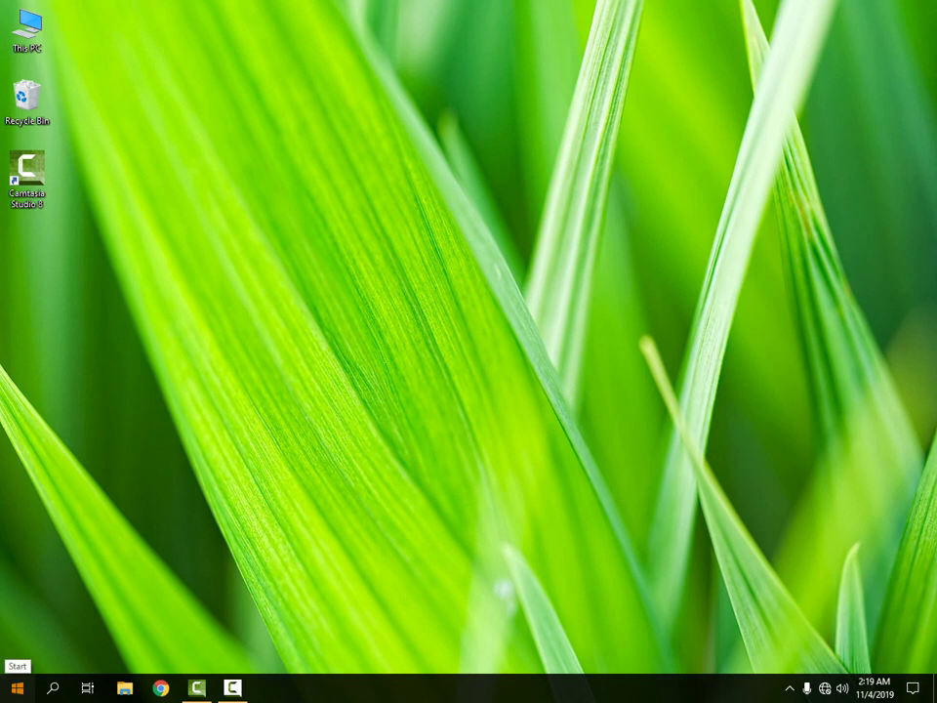
- Browse the complete alphabetical list of installed apps down to its end and back to its beginning
click(17, 687)
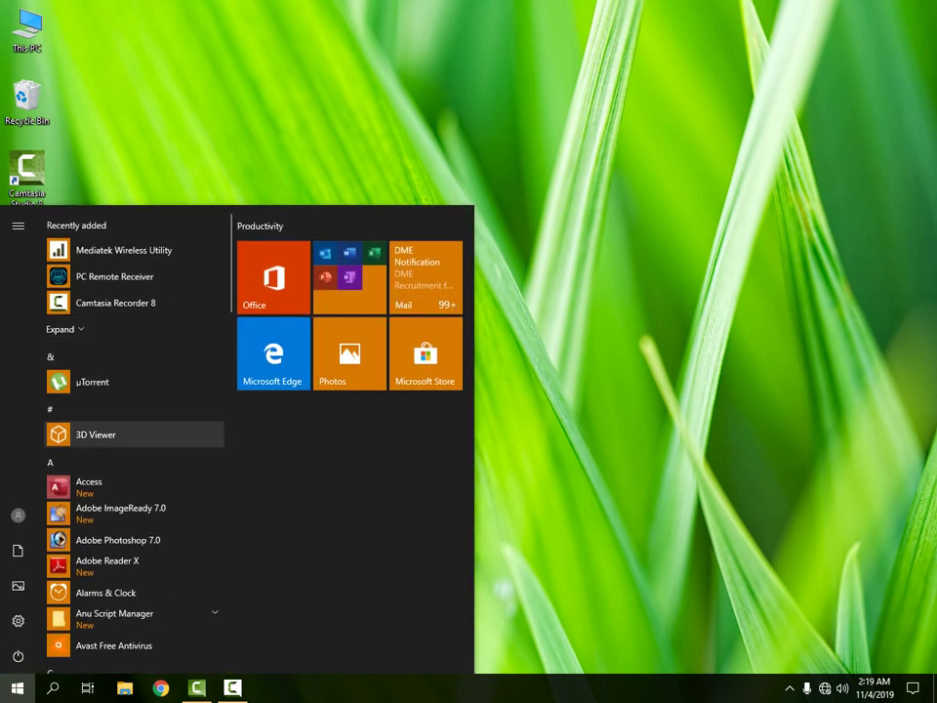
scroll(135, 435, down, 8)
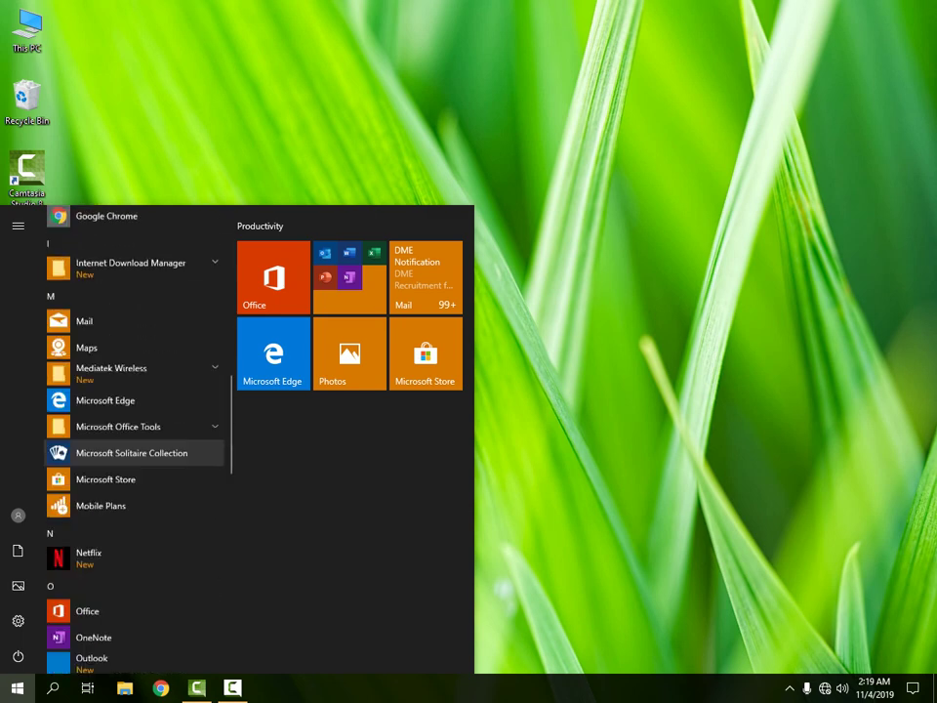
scroll(135, 434, up, 3)
scroll(135, 458, up, 5)
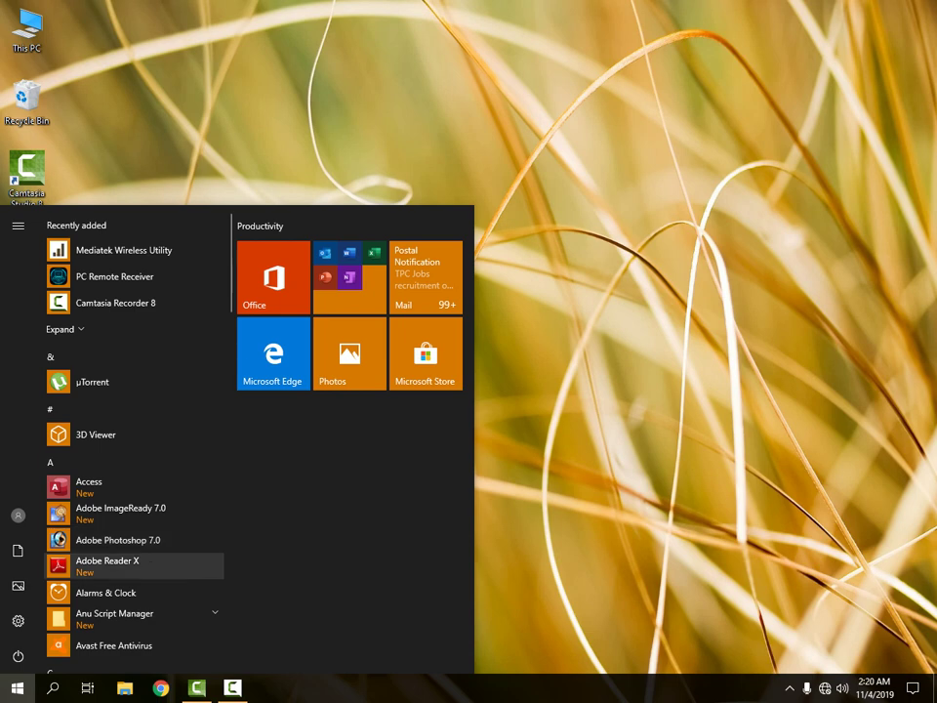
scroll(134, 441, down, 8)
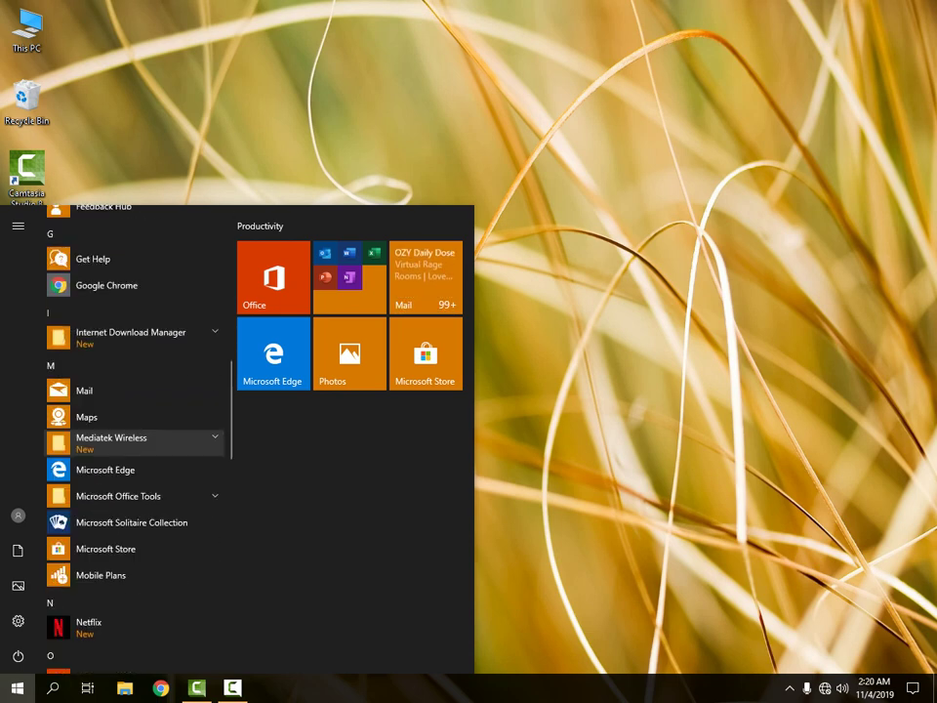
scroll(135, 419, down, 8)
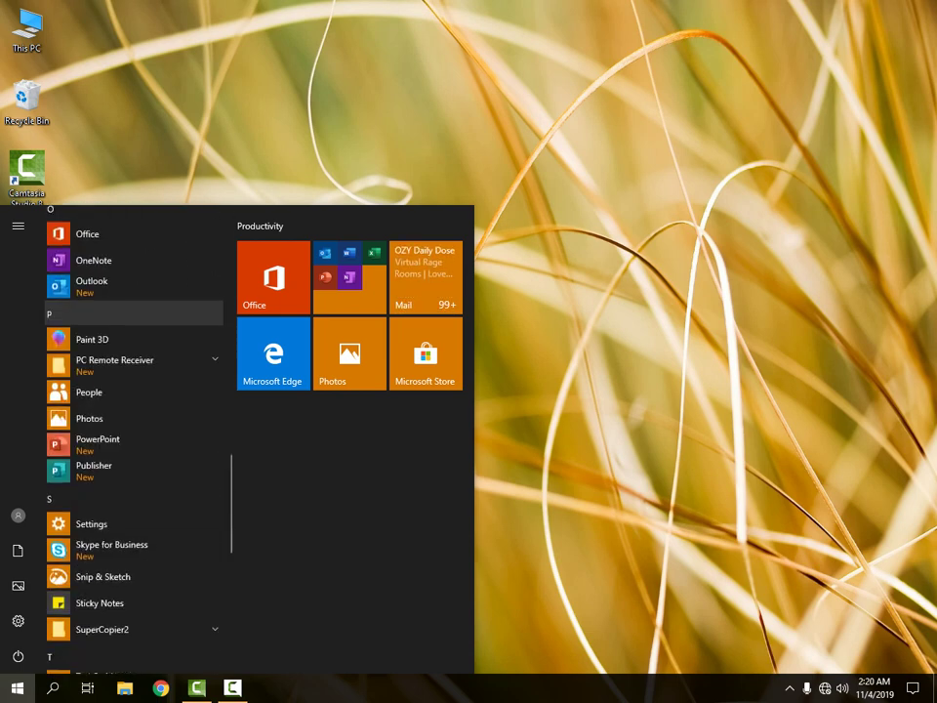
scroll(134, 423, down, 6)
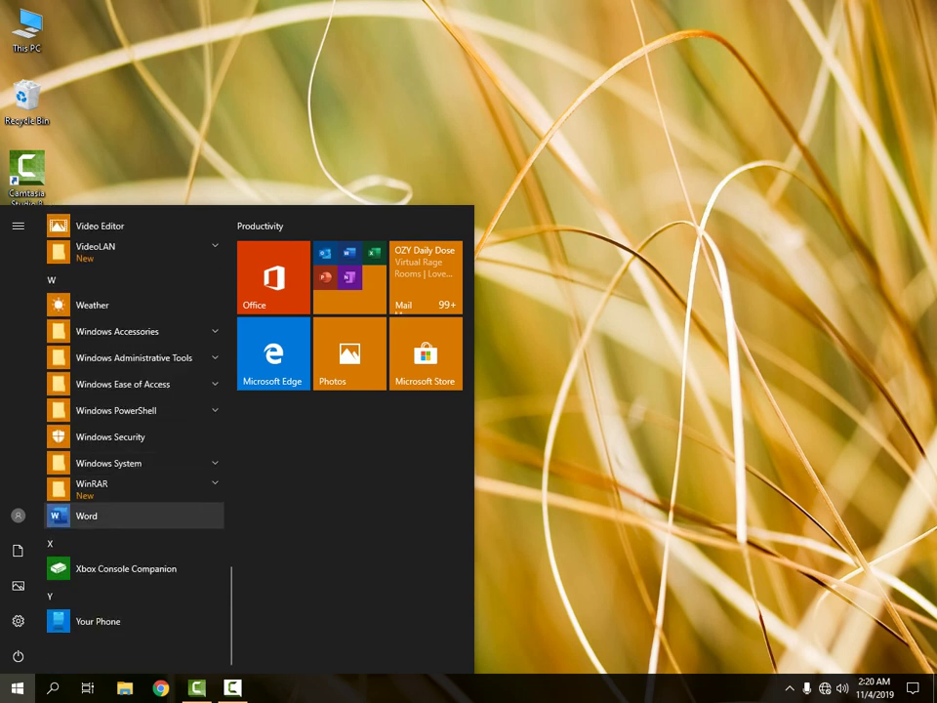
scroll(135, 515, up, 5)
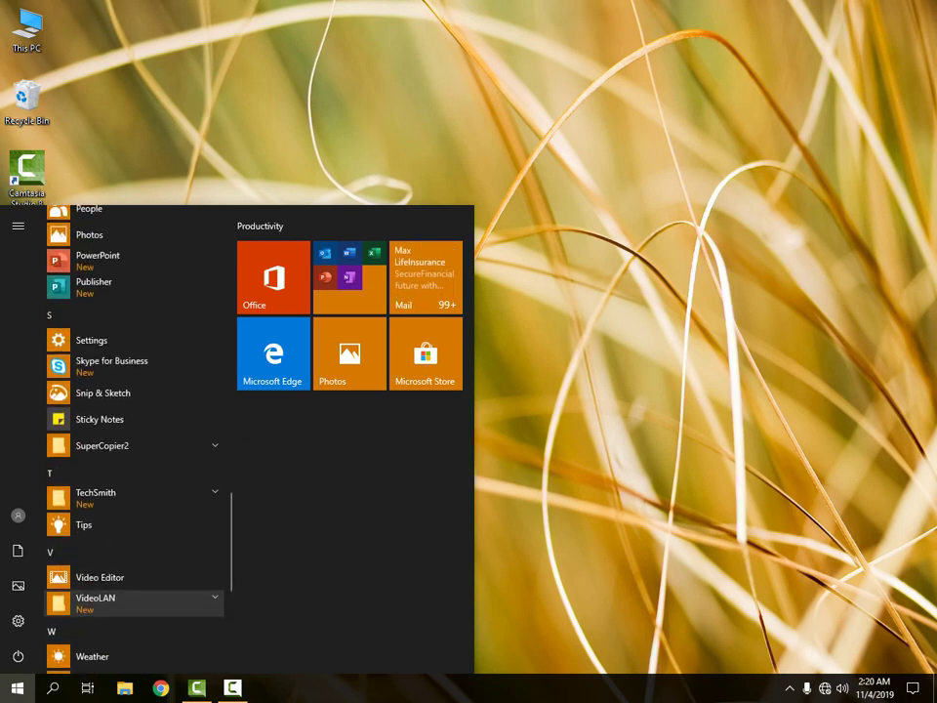
scroll(135, 586, up, 6)
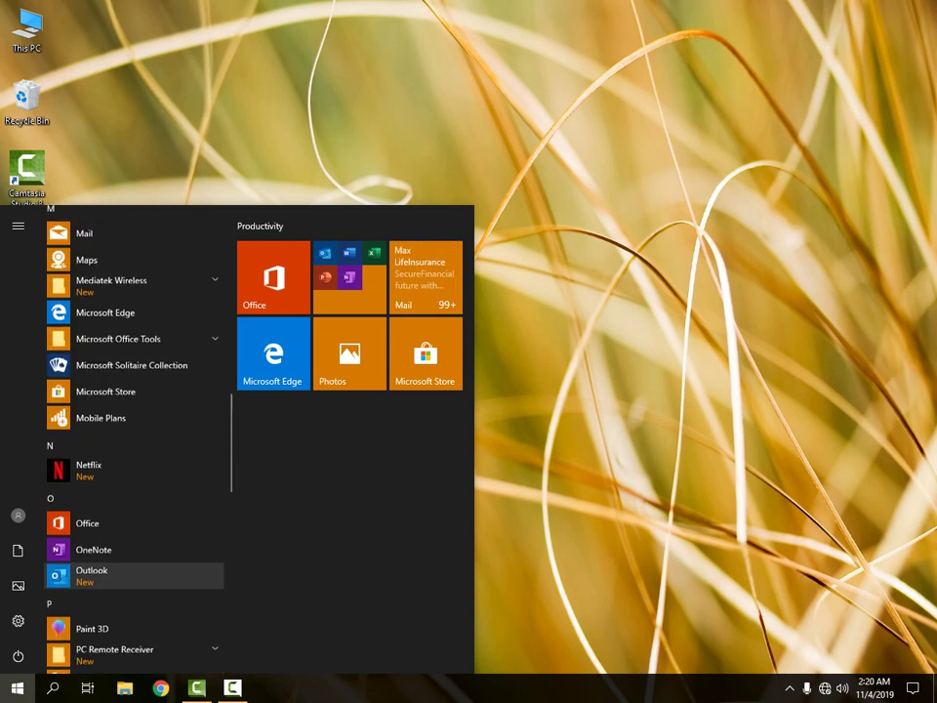
scroll(135, 576, up, 10)
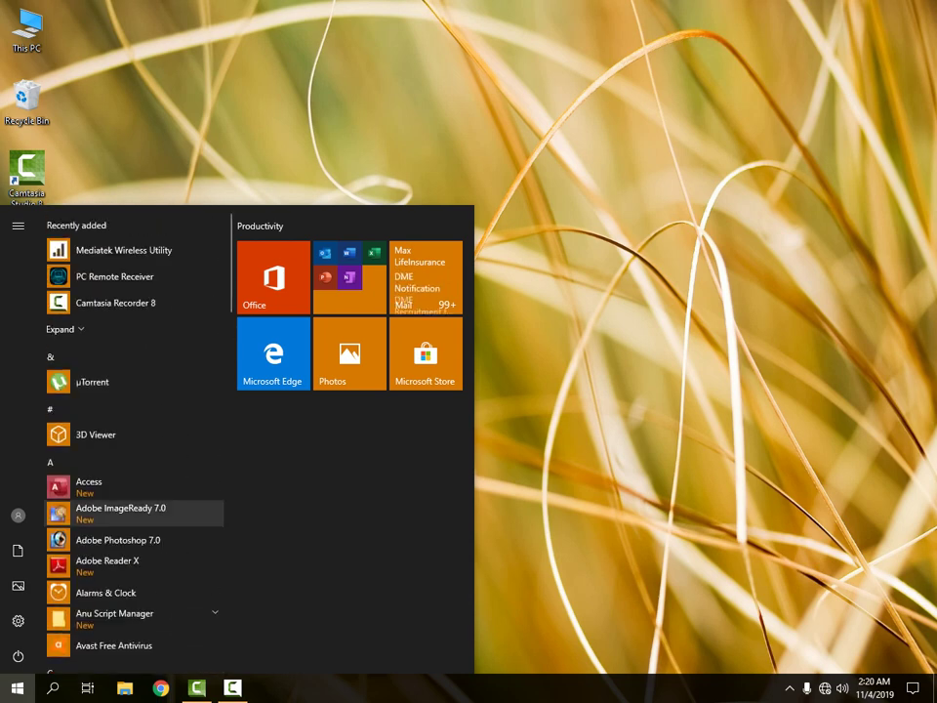
- Search the computer for "paint" and launch the Paint app
click(53, 687)
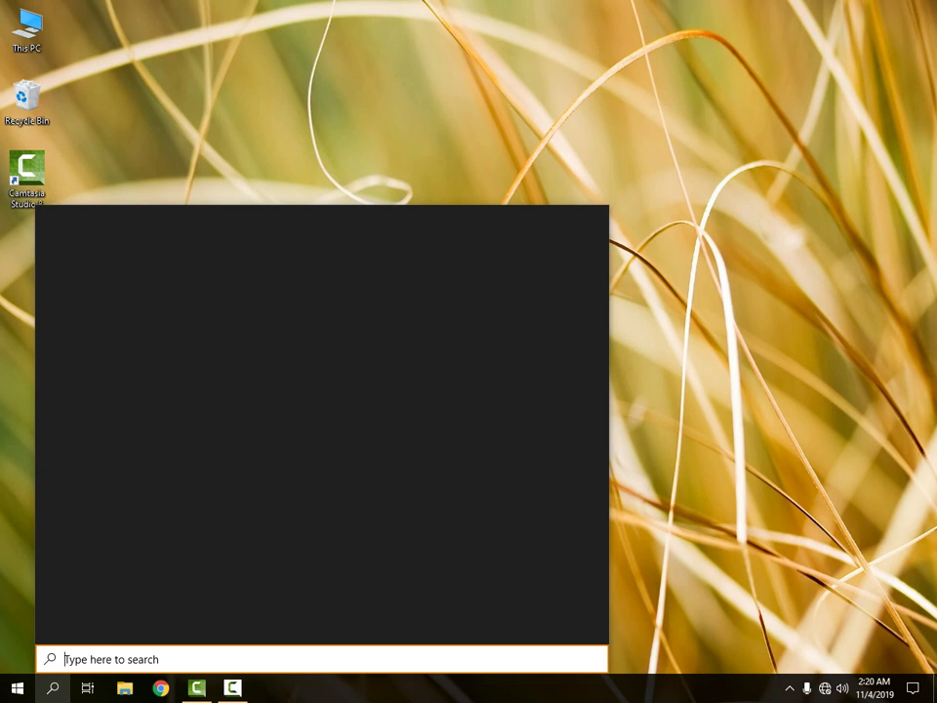
text(pain)
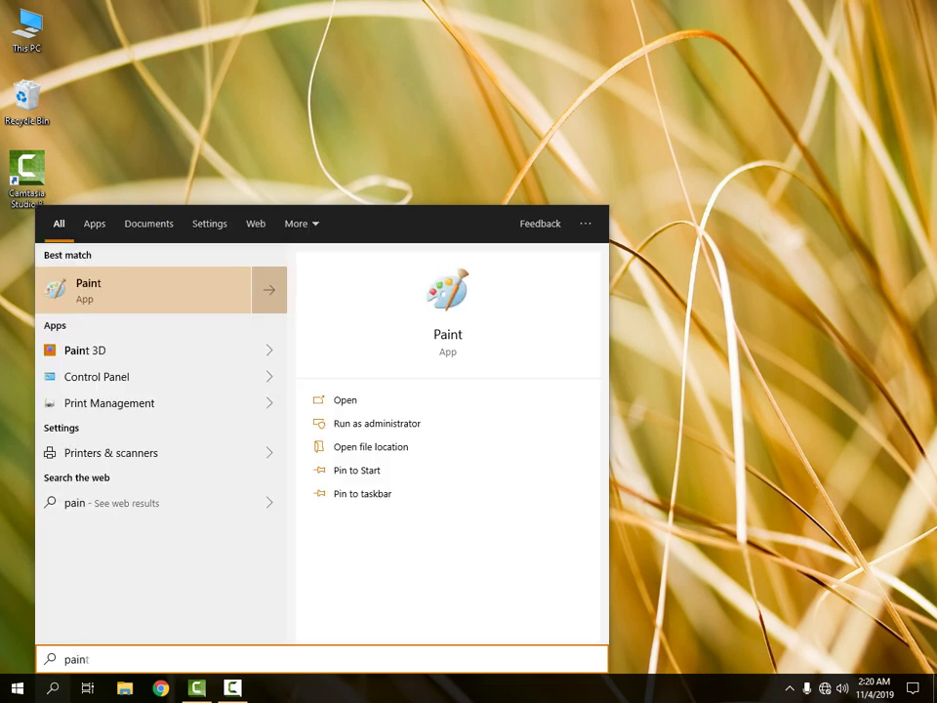
text(t)
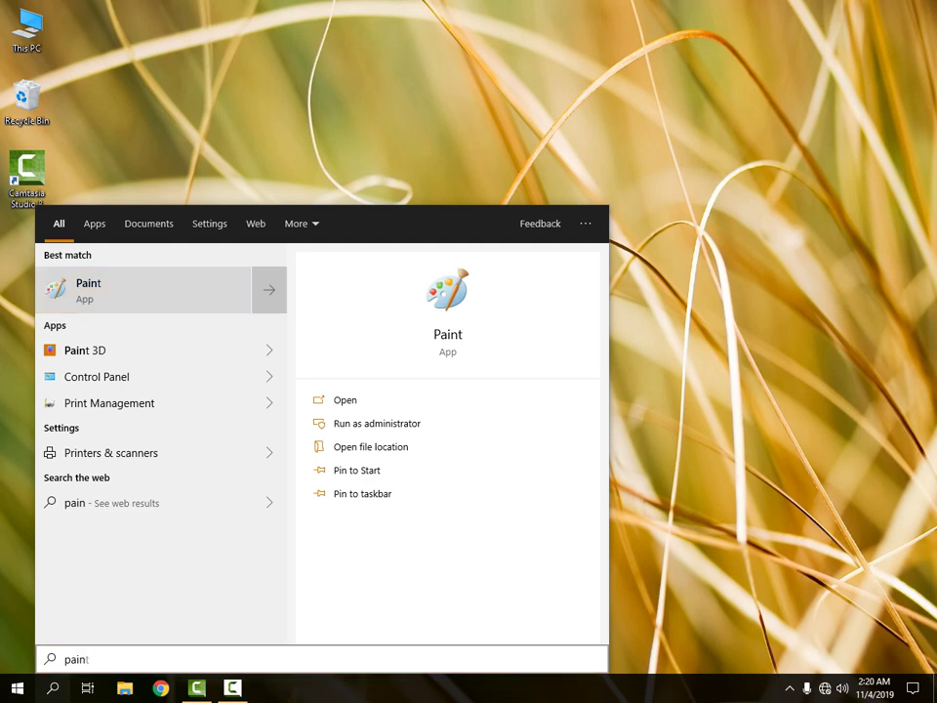
key(Return)
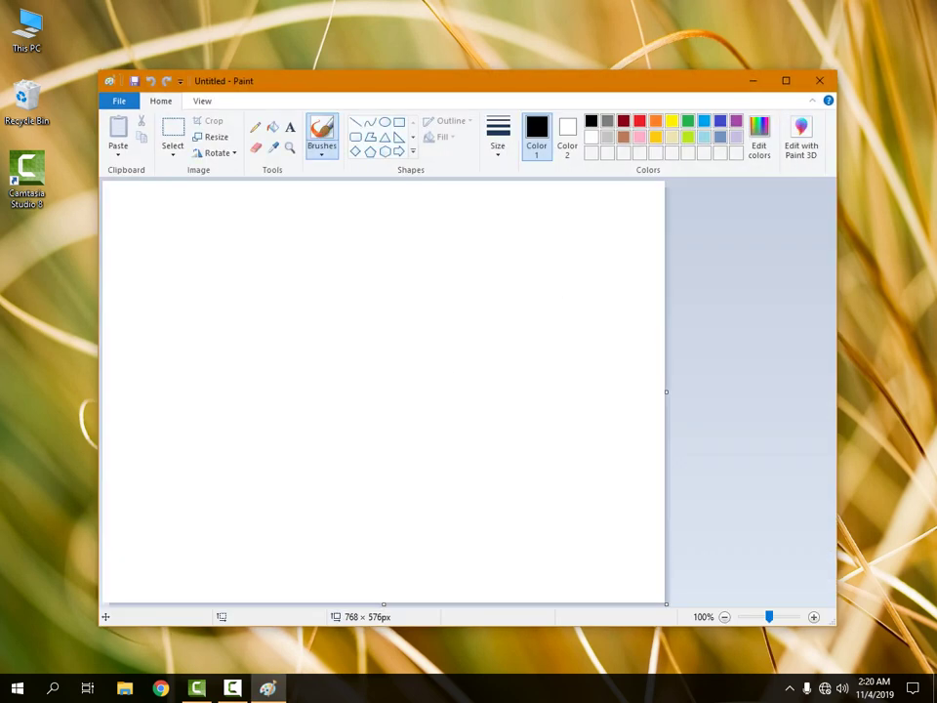
- Maximize the Paint window and enlarge the canvas to about 1274 × 815 px
click(785, 80)
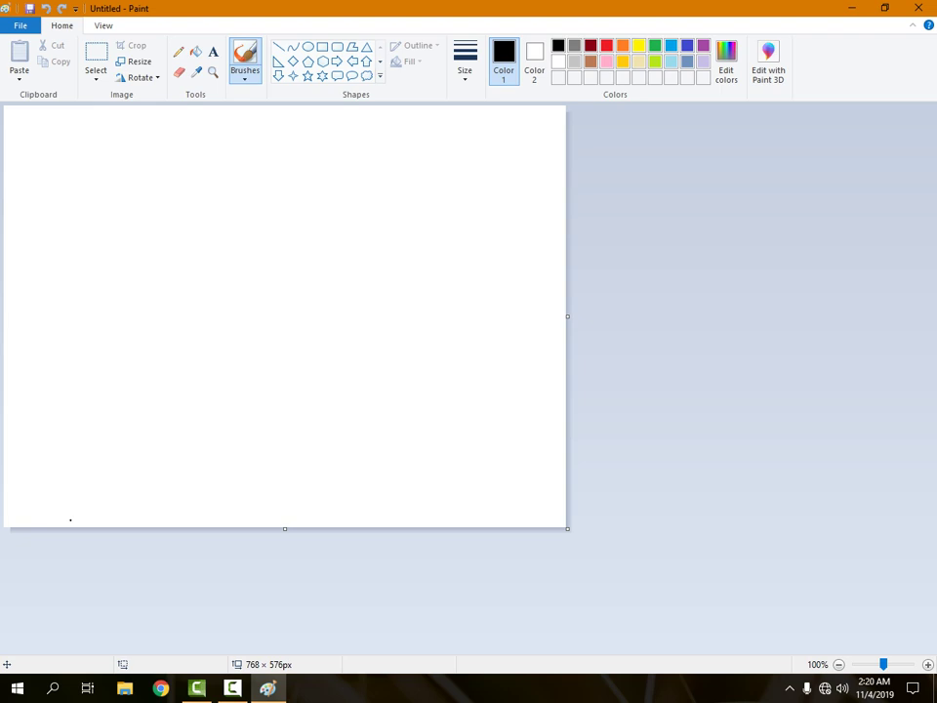
drag(567, 528, 935, 701)
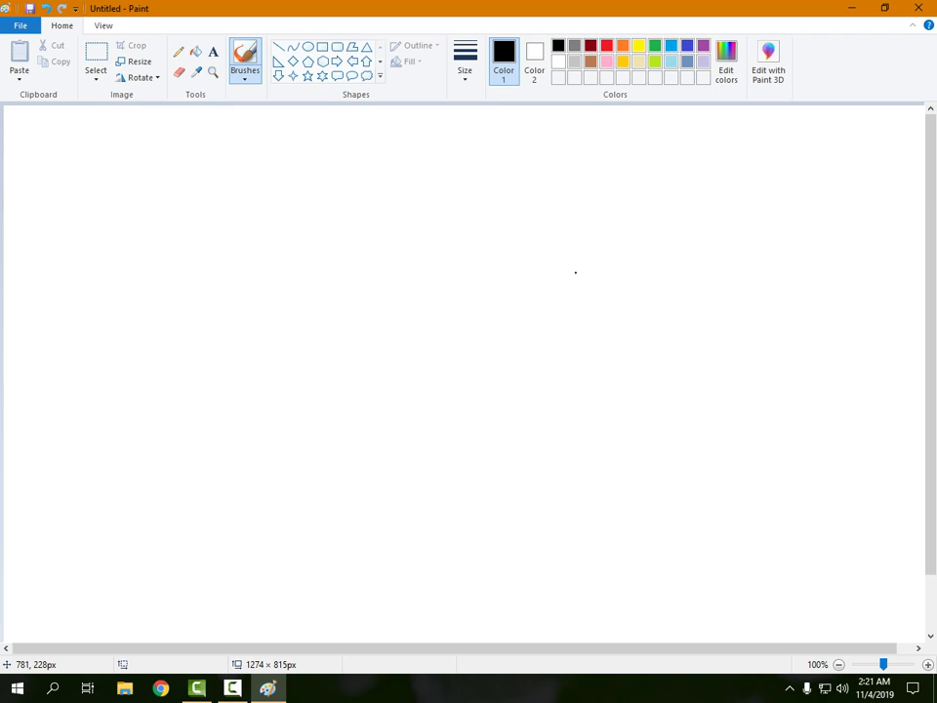
- Draw several freehand looping strokes across the canvas with the black brush
mouse_move(406, 324)
mouse_down()
mouse_move(387, 347)
mouse_move(425, 374)
mouse_move(308, 305)
mouse_move(361, 302)
mouse_move(224, 439)
mouse_up()
mouse_move(518, 259)
mouse_down()
mouse_move(474, 239)
mouse_move(648, 241)
mouse_move(559, 279)
mouse_move(450, 293)
mouse_up()
mouse_move(351, 212)
mouse_down()
mouse_move(377, 174)
mouse_move(427, 311)
mouse_move(411, 318)
mouse_up()
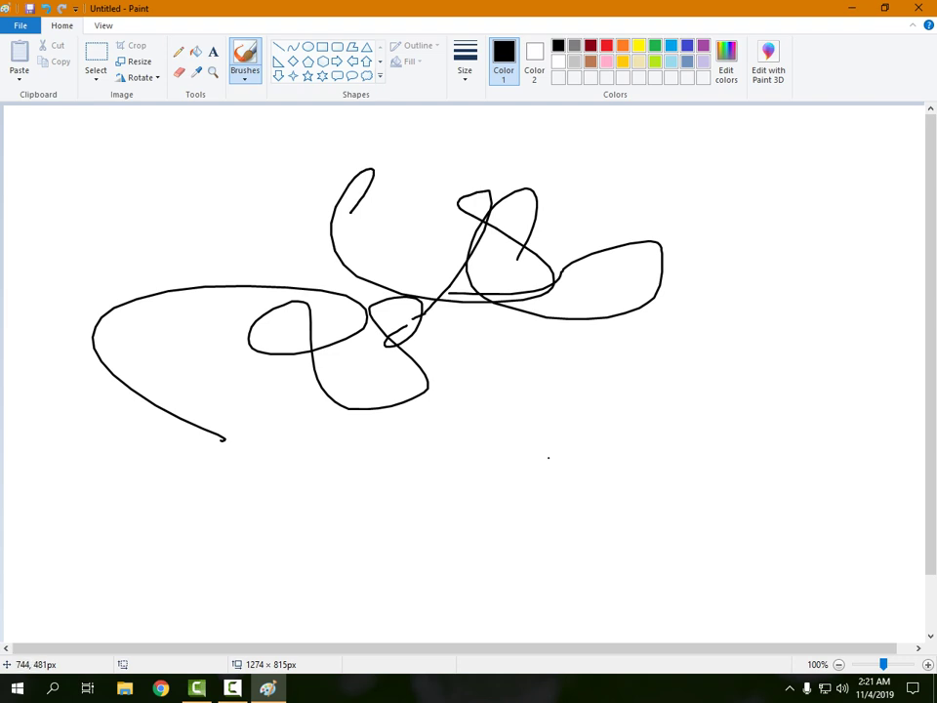
mouse_move(553, 436)
mouse_down()
mouse_move(627, 516)
mouse_move(580, 440)
mouse_move(425, 481)
mouse_up()
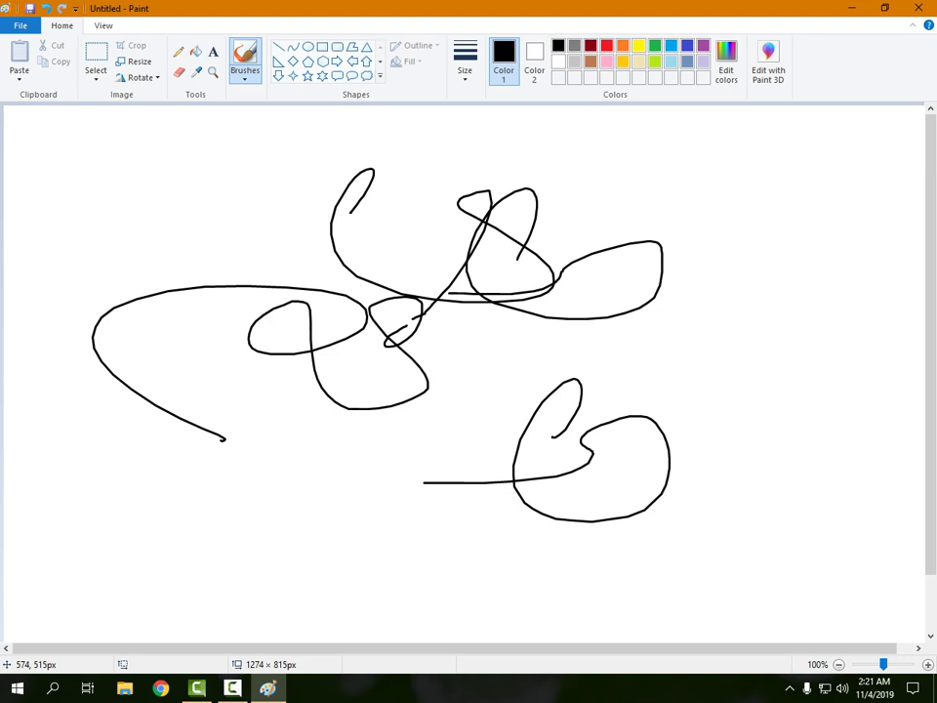
mouse_move(143, 207)
mouse_down()
mouse_move(109, 186)
mouse_move(230, 200)
mouse_move(161, 230)
mouse_move(59, 239)
mouse_up()
click(332, 338)
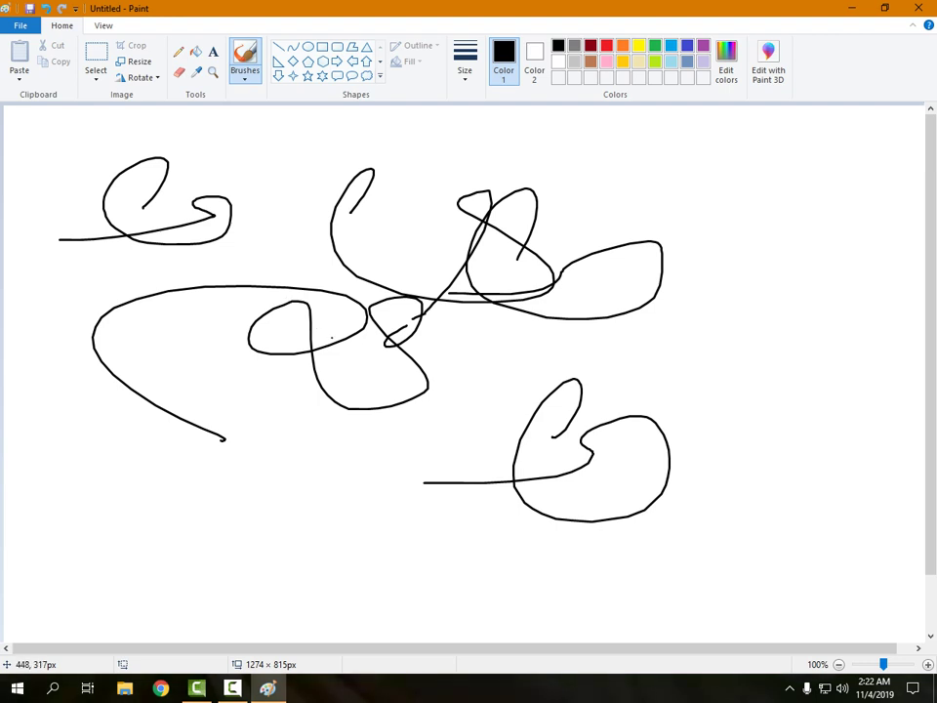
- Select the entire canvas and delete all the brush strokes on it
key(ctrl+a)
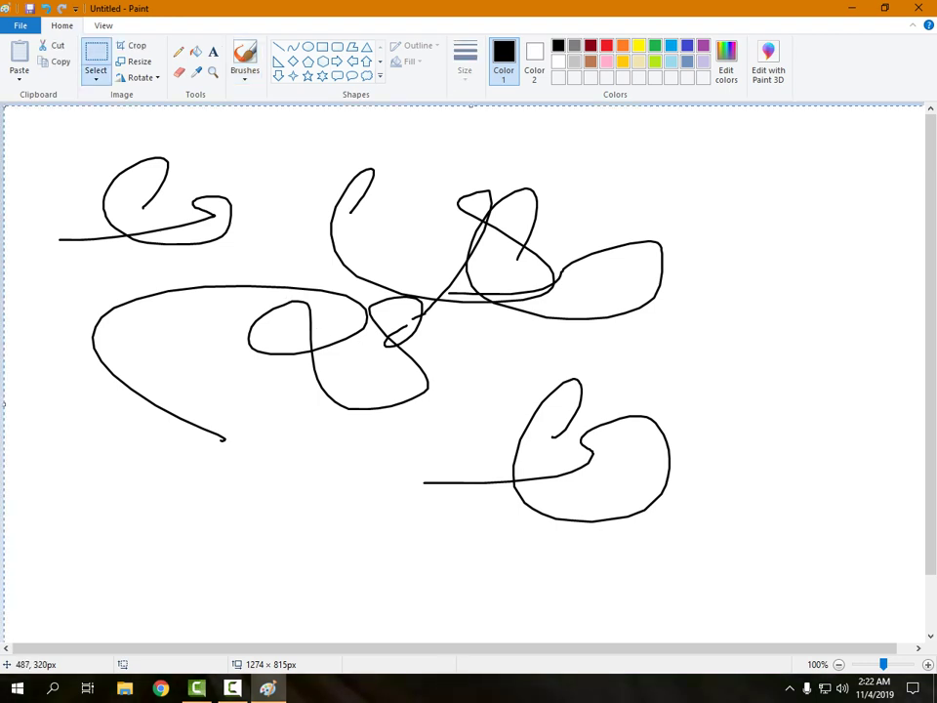
key(Delete)
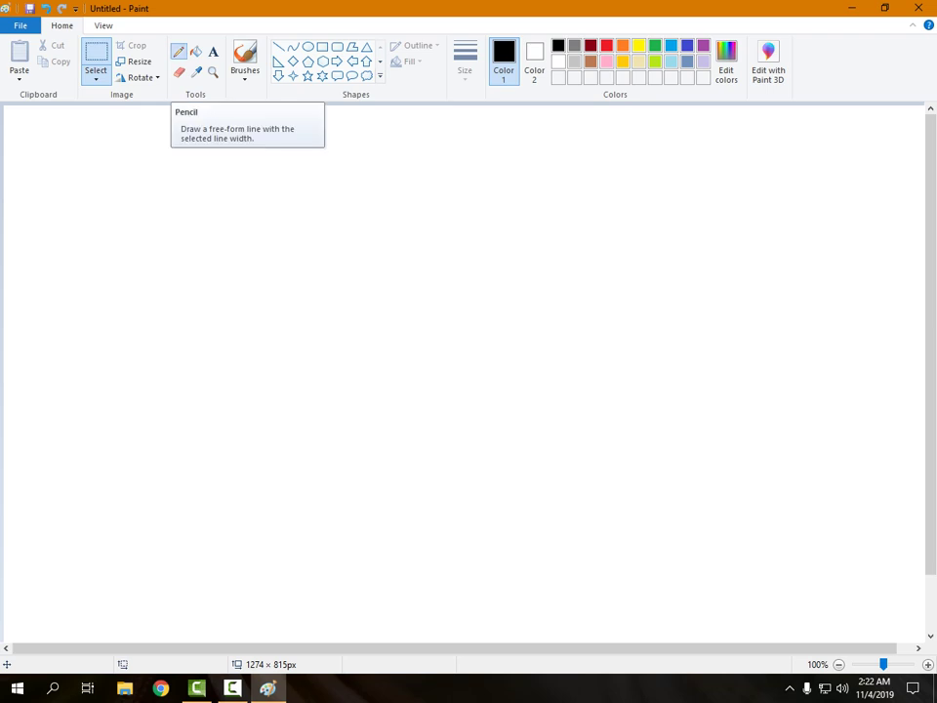
- Draw a series of thin black looping lines across the middle of the canvas with the Pencil tool
click(179, 51)
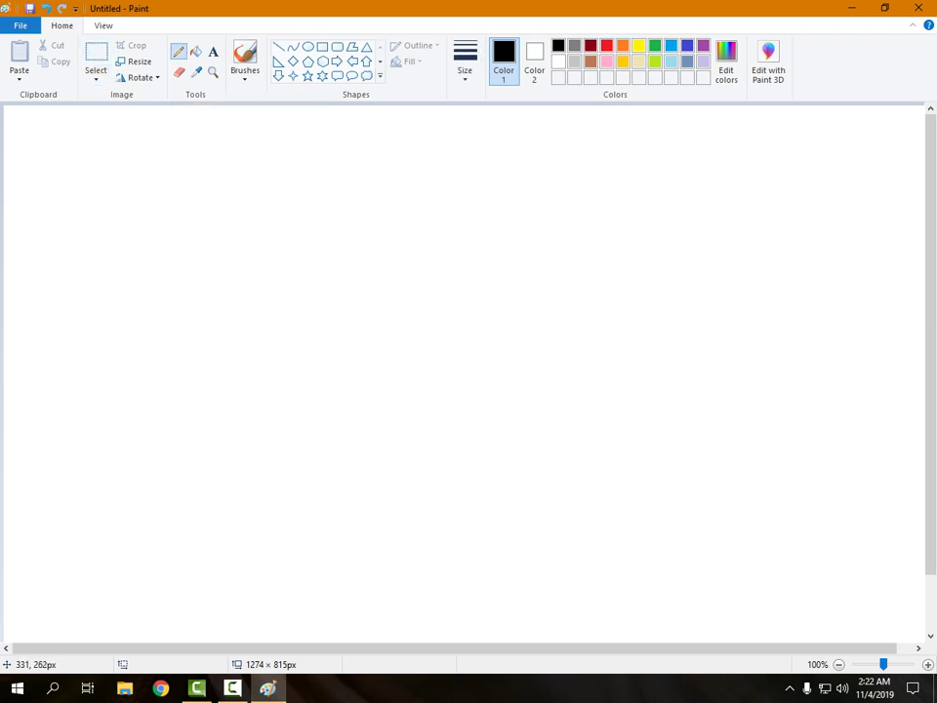
mouse_move(241, 329)
mouse_down()
mouse_move(432, 302)
mouse_move(449, 293)
mouse_move(462, 234)
mouse_move(414, 303)
mouse_move(581, 286)
mouse_move(504, 275)
mouse_move(508, 300)
mouse_move(359, 323)
mouse_up()
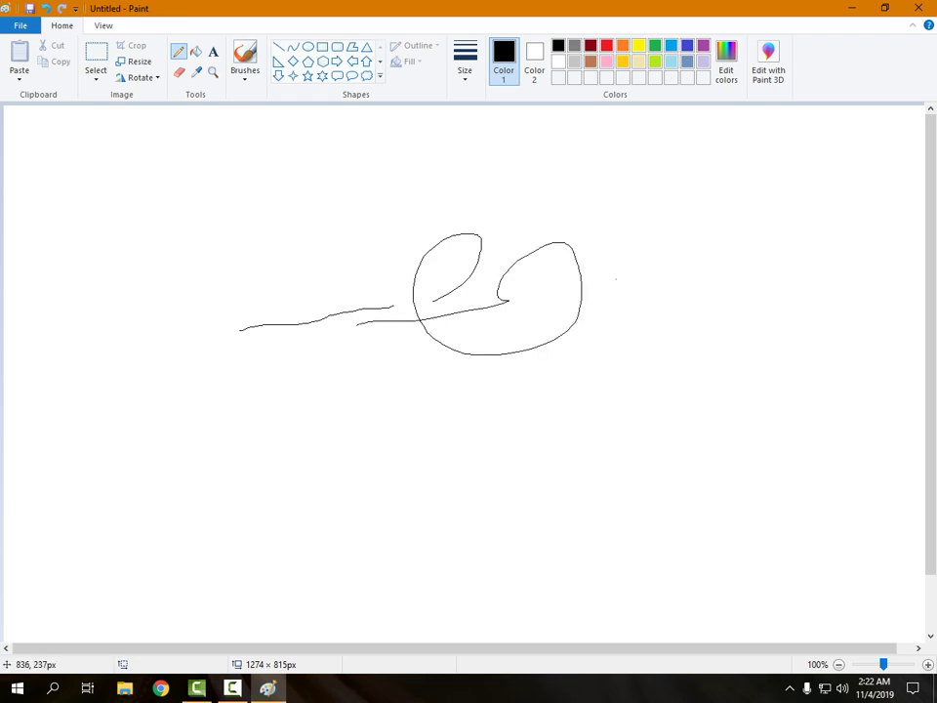
mouse_move(616, 278)
mouse_down()
mouse_move(639, 319)
mouse_move(673, 277)
mouse_move(661, 244)
mouse_move(642, 299)
mouse_move(590, 373)
mouse_up()
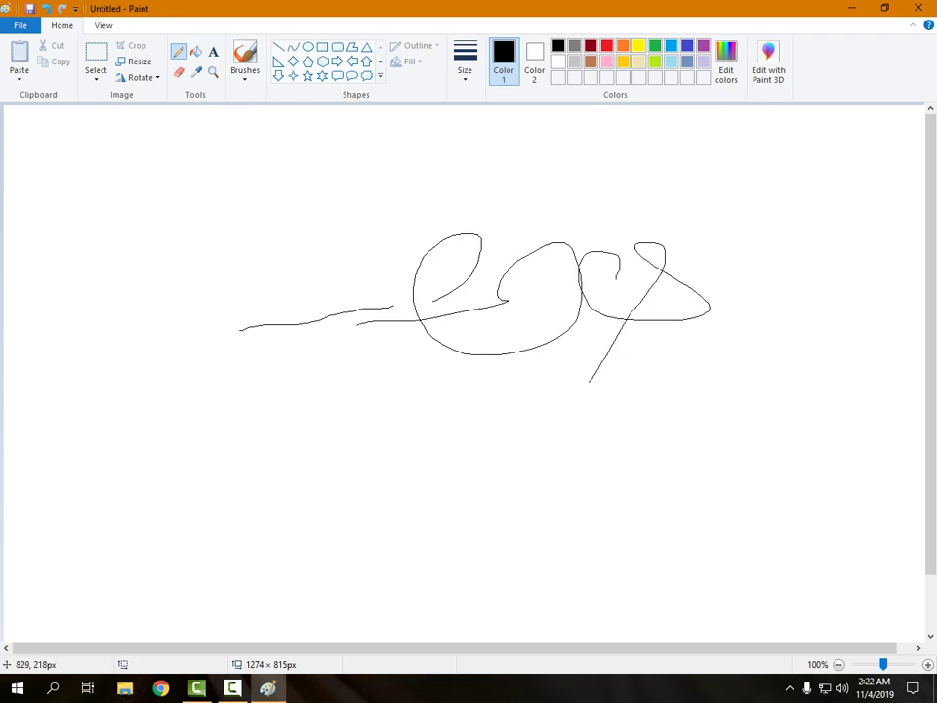
drag(612, 265, 593, 299)
mouse_move(225, 402)
mouse_down()
mouse_move(289, 411)
mouse_move(314, 430)
mouse_move(355, 382)
mouse_move(455, 528)
mouse_move(436, 391)
mouse_move(366, 486)
mouse_up()
mouse_move(210, 285)
mouse_down()
mouse_move(223, 209)
mouse_move(336, 288)
mouse_move(260, 277)
mouse_up()
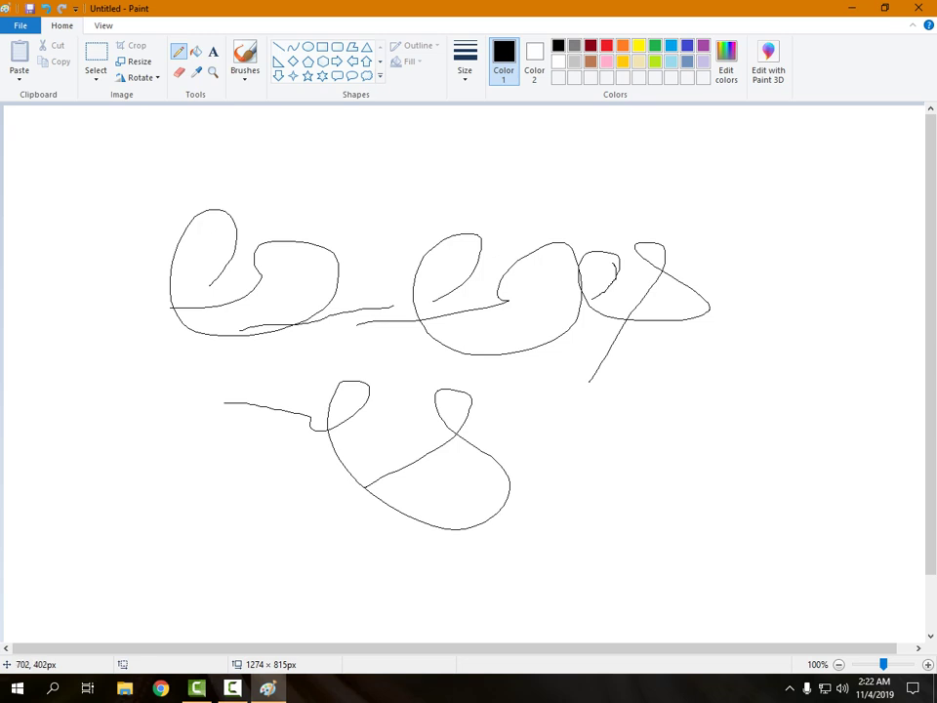
mouse_move(560, 397)
mouse_down()
mouse_move(573, 460)
mouse_move(632, 398)
mouse_move(597, 420)
mouse_move(512, 441)
mouse_up()
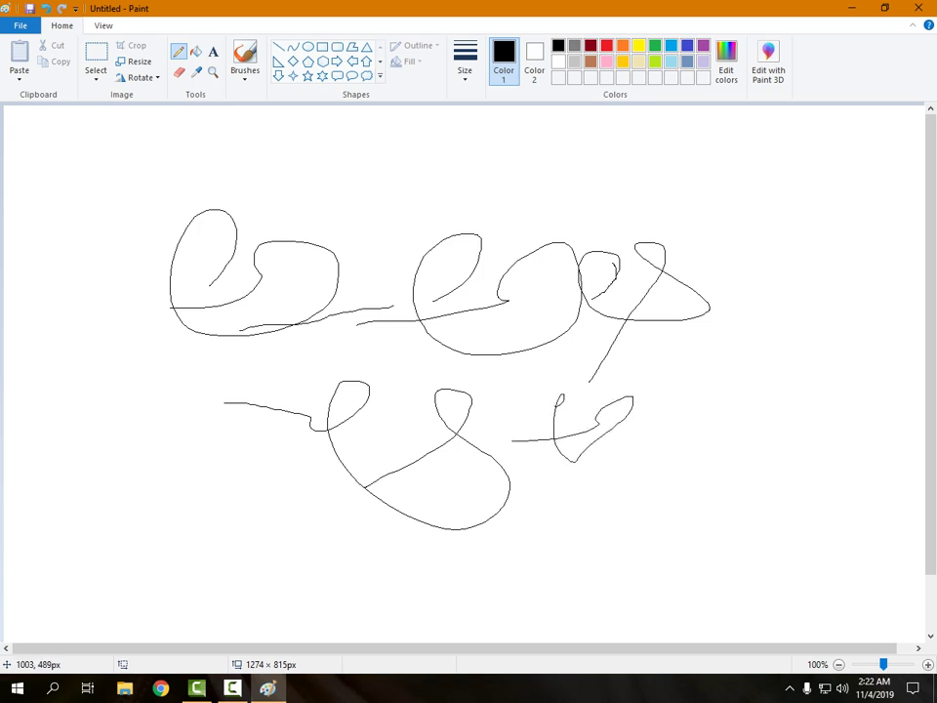
mouse_move(706, 404)
mouse_down()
mouse_move(756, 433)
mouse_move(742, 407)
mouse_move(645, 448)
mouse_up()
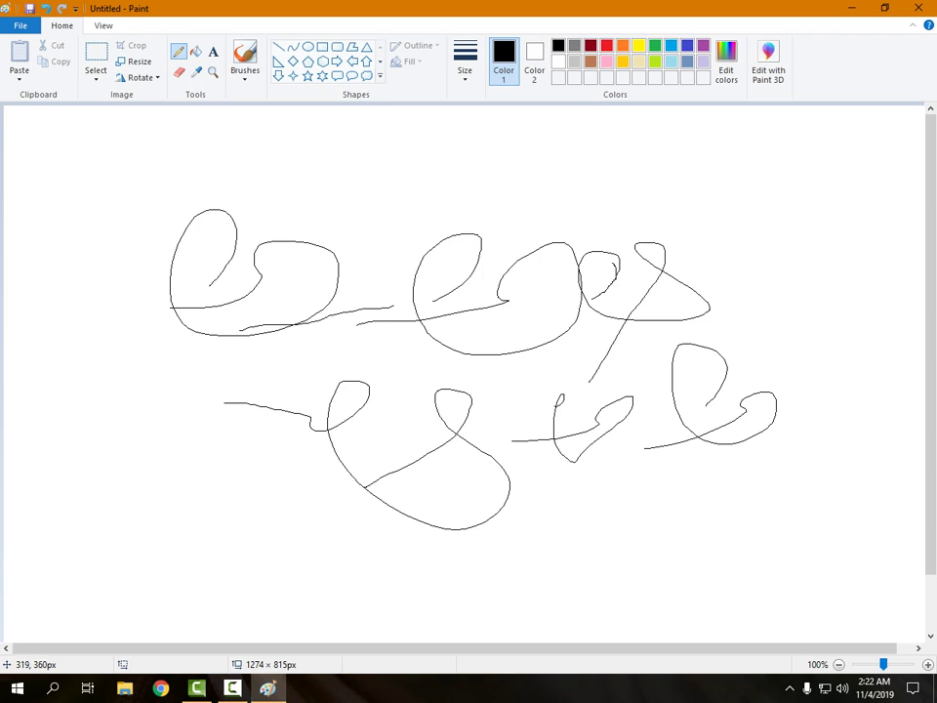
- Draw one very thick black looping pencil stroke over the thin lines, ending at the canvas's left edge
mouse_move(246, 322)
mouse_down()
mouse_move(217, 378)
mouse_move(360, 456)
mouse_move(419, 327)
mouse_move(5, 395)
mouse_up()
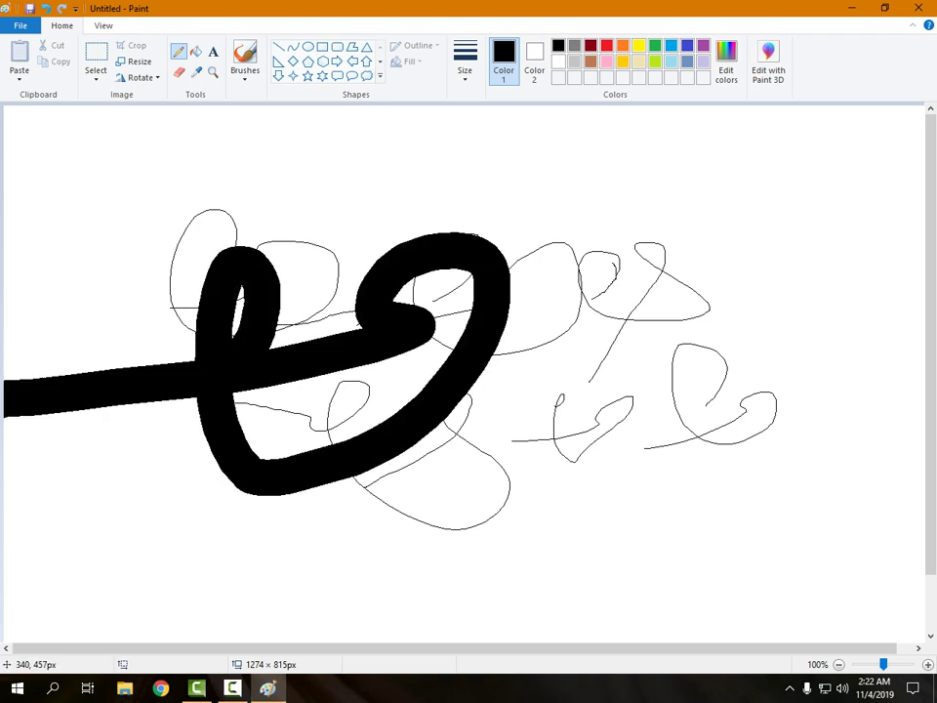
- Draw three more black freehand pencil loops on the canvas, one very thick, one thin and one of medium thickness
mouse_move(613, 305)
mouse_down()
mouse_move(576, 379)
mouse_move(717, 277)
mouse_move(625, 467)
mouse_up()
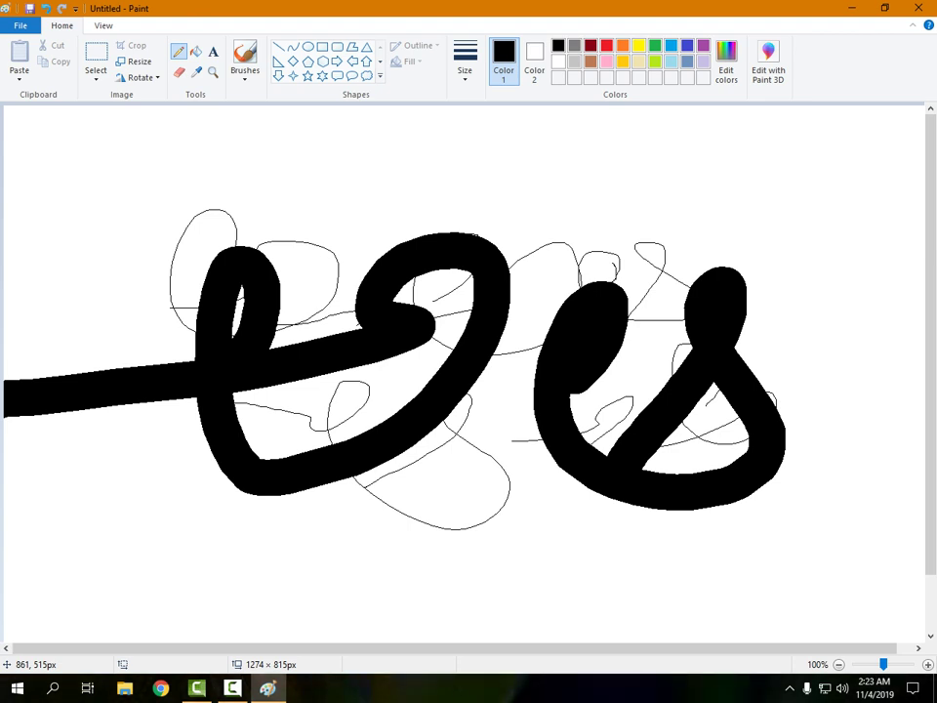
drag(471, 530, 312, 557)
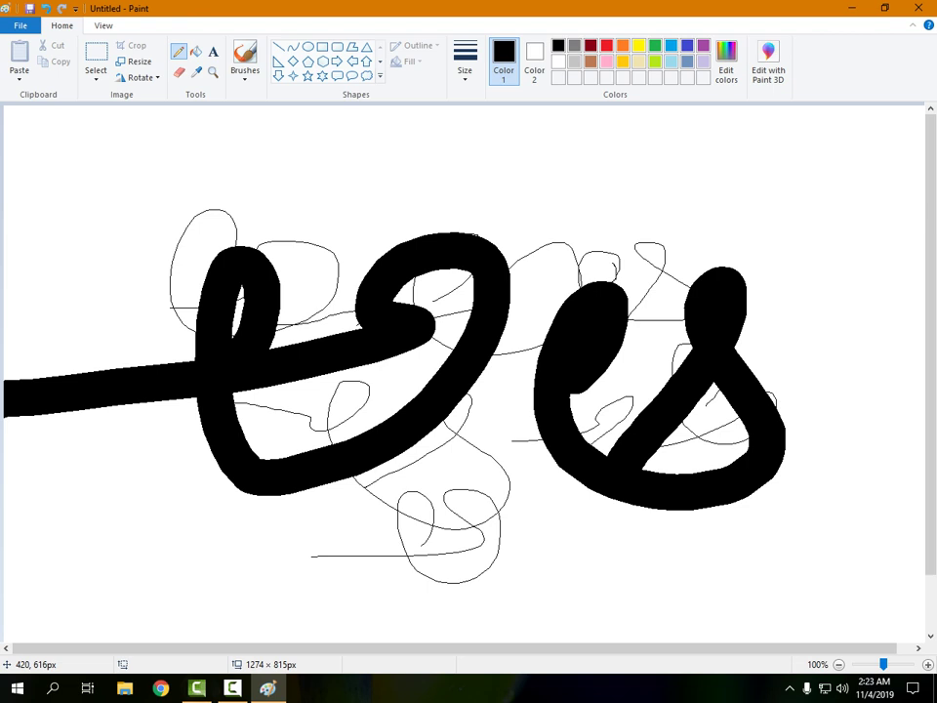
mouse_move(317, 526)
mouse_down()
mouse_move(343, 606)
mouse_move(327, 553)
mouse_move(267, 592)
mouse_up()
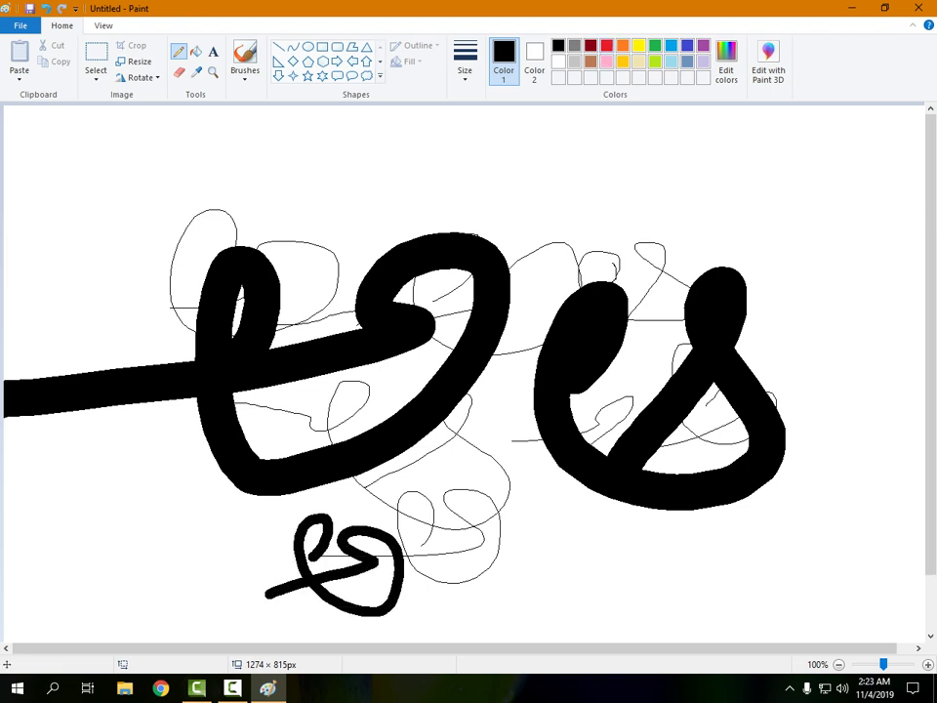
- Draw four large freehand pencil loops over the black strokes, one each in red, light blue, orange and pink
click(606, 45)
mouse_move(566, 125)
mouse_down()
mouse_move(545, 185)
mouse_move(629, 142)
mouse_move(584, 183)
mouse_move(388, 234)
mouse_up()
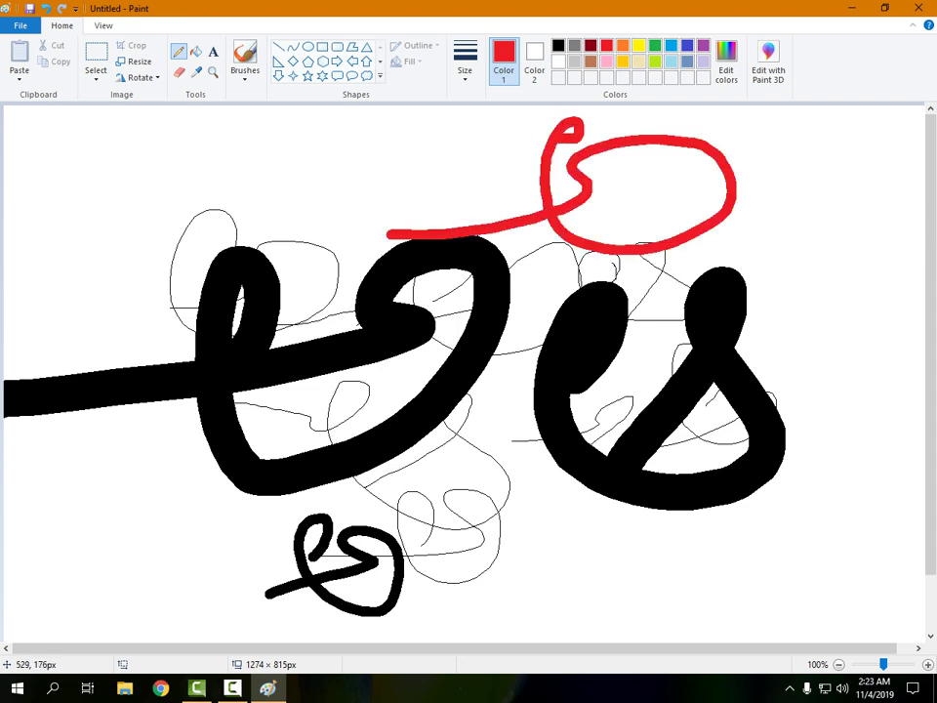
click(672, 62)
mouse_move(401, 181)
mouse_down()
mouse_move(242, 144)
mouse_move(296, 122)
mouse_move(317, 330)
mouse_up()
click(622, 45)
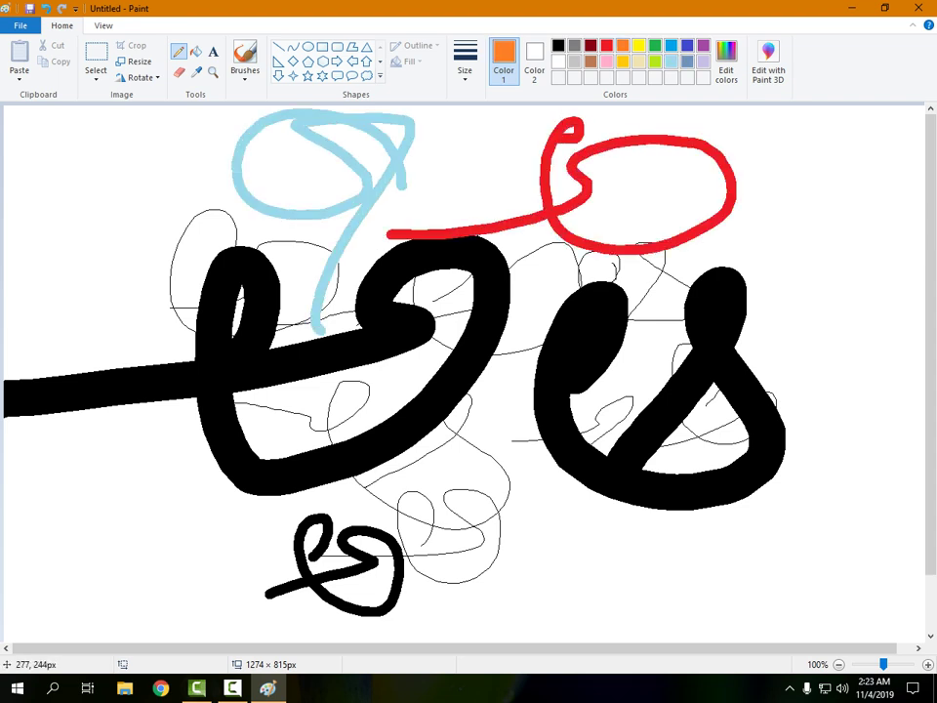
mouse_move(174, 293)
mouse_down()
mouse_move(314, 539)
mouse_move(258, 540)
mouse_move(250, 555)
mouse_up()
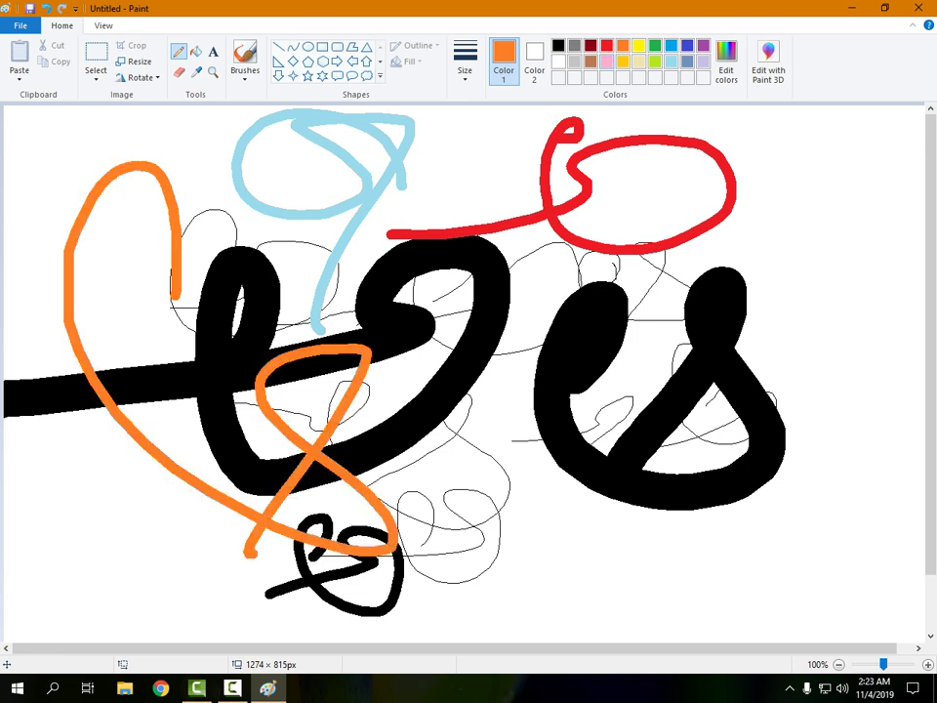
click(606, 61)
mouse_move(741, 288)
mouse_down()
mouse_move(675, 317)
mouse_move(640, 545)
mouse_up()
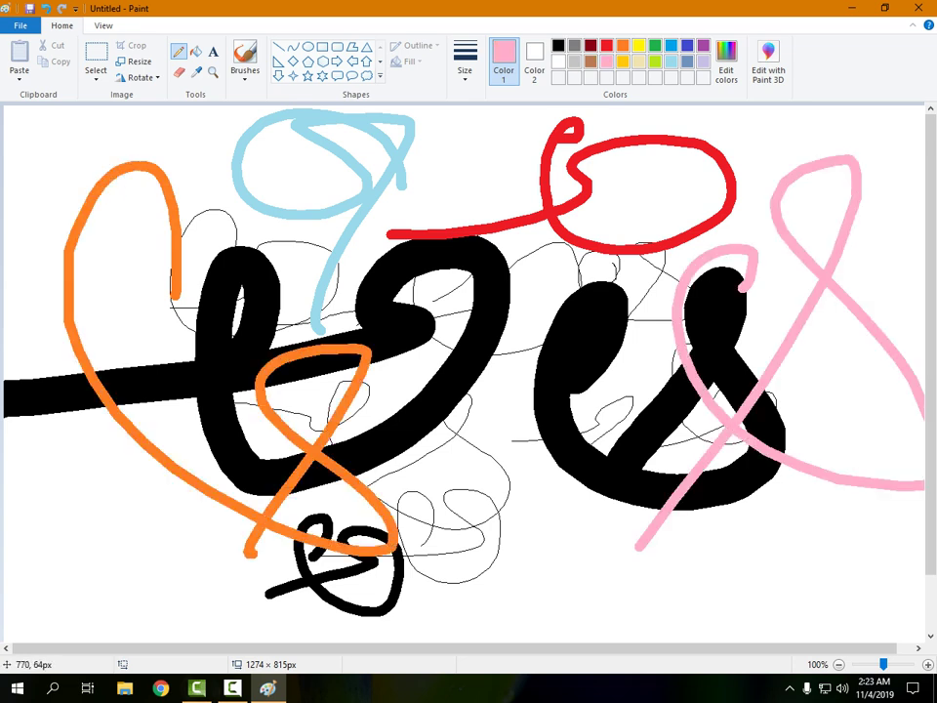
- Draw another red looping pencil stroke over the thick black shape, plus a long black stroke sweeping across the whole canvas
click(606, 45)
mouse_move(565, 257)
mouse_down()
mouse_move(566, 471)
mouse_move(666, 298)
mouse_move(447, 623)
mouse_up()
click(557, 45)
mouse_move(146, 268)
mouse_down()
mouse_move(185, 212)
mouse_move(645, 527)
mouse_move(923, 390)
mouse_up()
drag(764, 126, 923, 386)
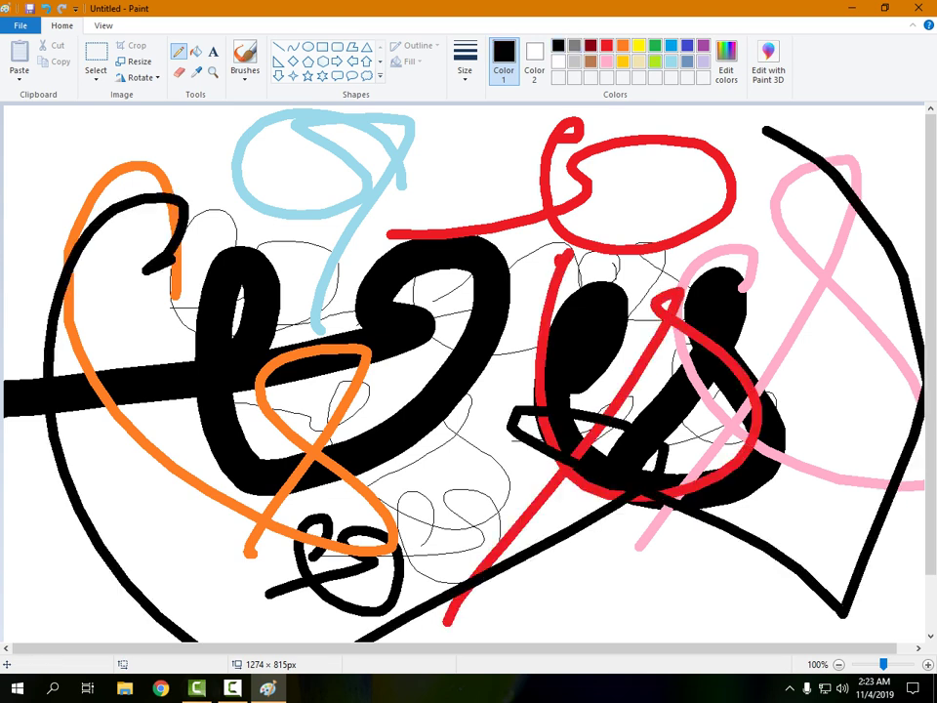
- Scribble long lime and yellow pencil strokes across the entire canvas, ending with a short yellow zigzag near the light blue loop
click(655, 45)
mouse_move(677, 180)
mouse_down()
mouse_move(774, 355)
mouse_move(293, 302)
mouse_move(283, 641)
mouse_up()
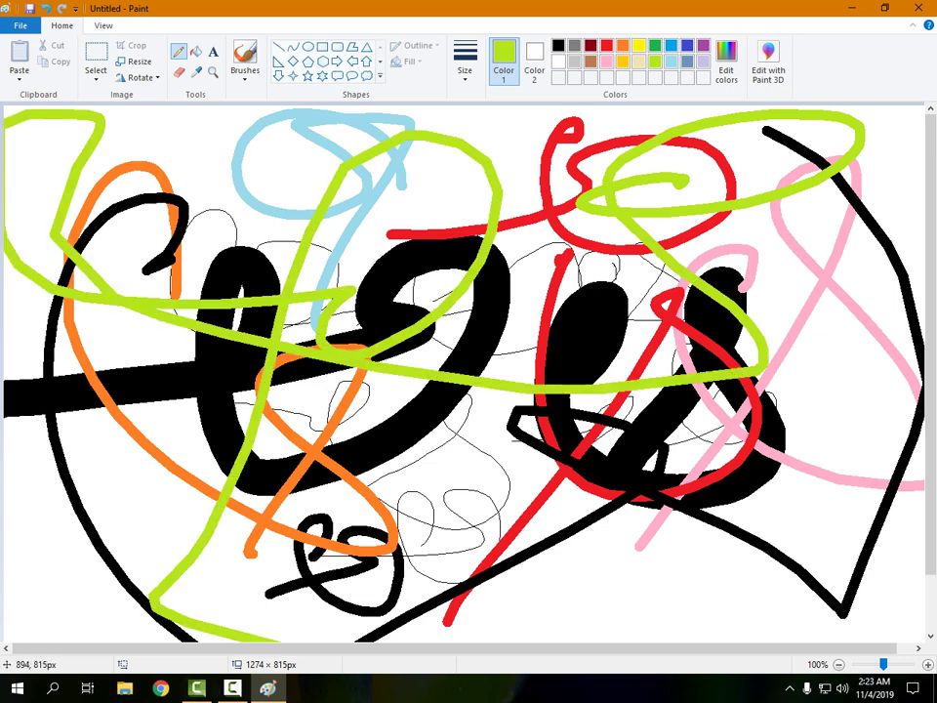
drag(877, 683, 761, 642)
click(637, 45)
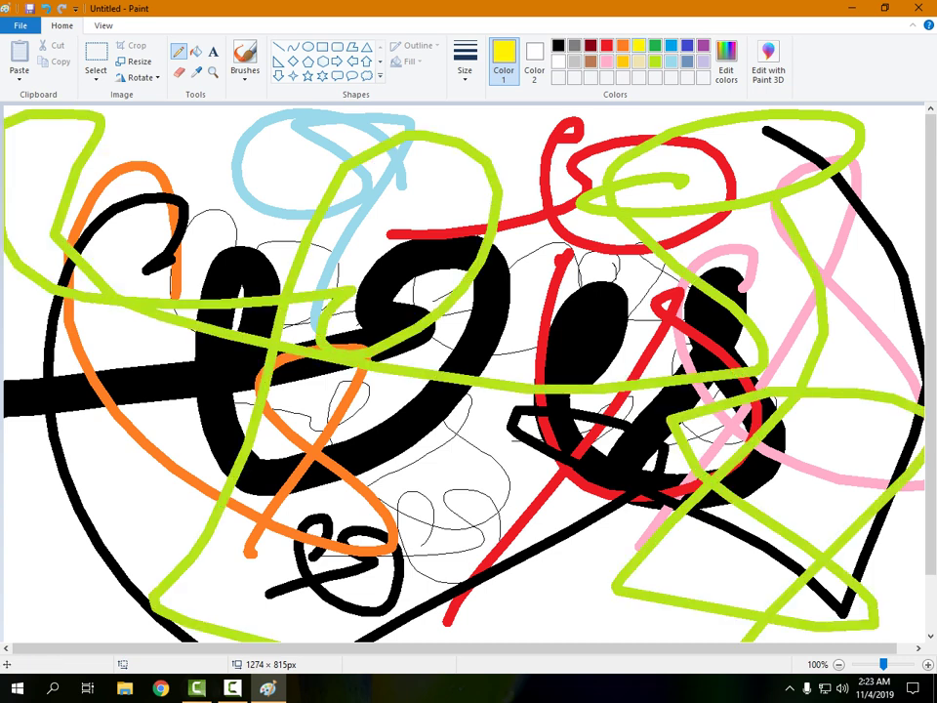
mouse_move(386, 224)
mouse_down()
mouse_move(604, 354)
mouse_move(754, 152)
mouse_move(296, 462)
mouse_move(667, 444)
mouse_up()
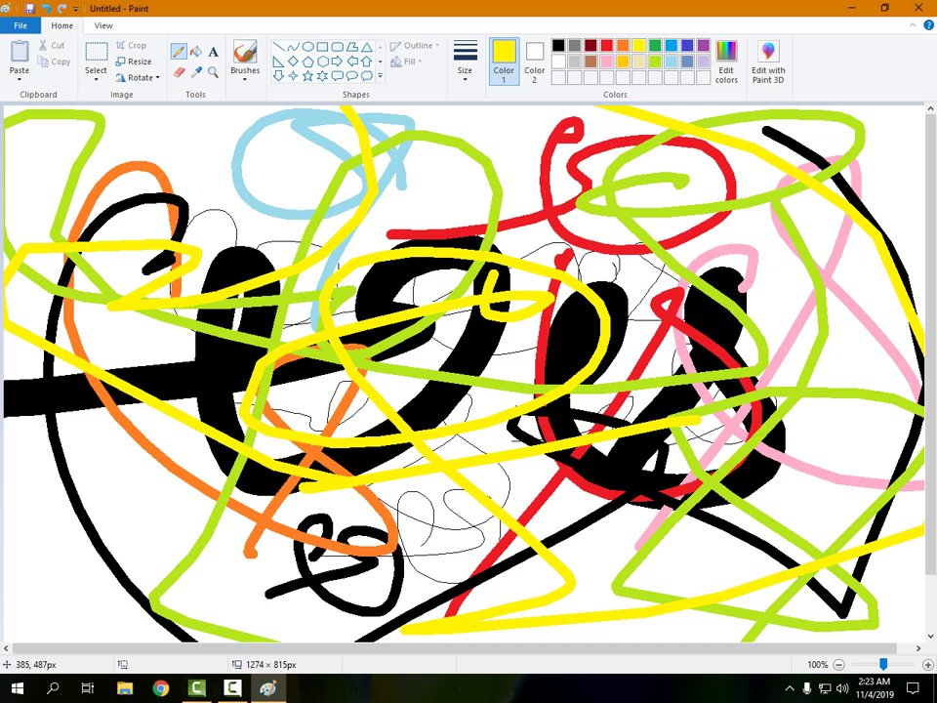
mouse_move(192, 159)
mouse_down()
mouse_move(221, 227)
mouse_move(280, 186)
mouse_up()
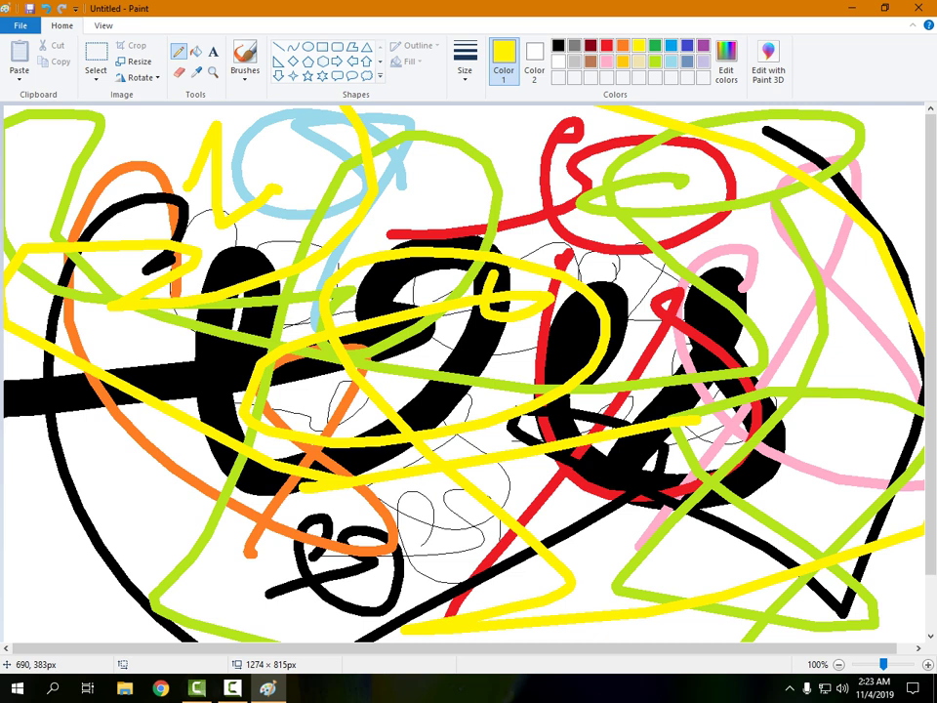
- Select the whole canvas and delete all the coloured scribbles
key(ctrl+a)
key(Delete)
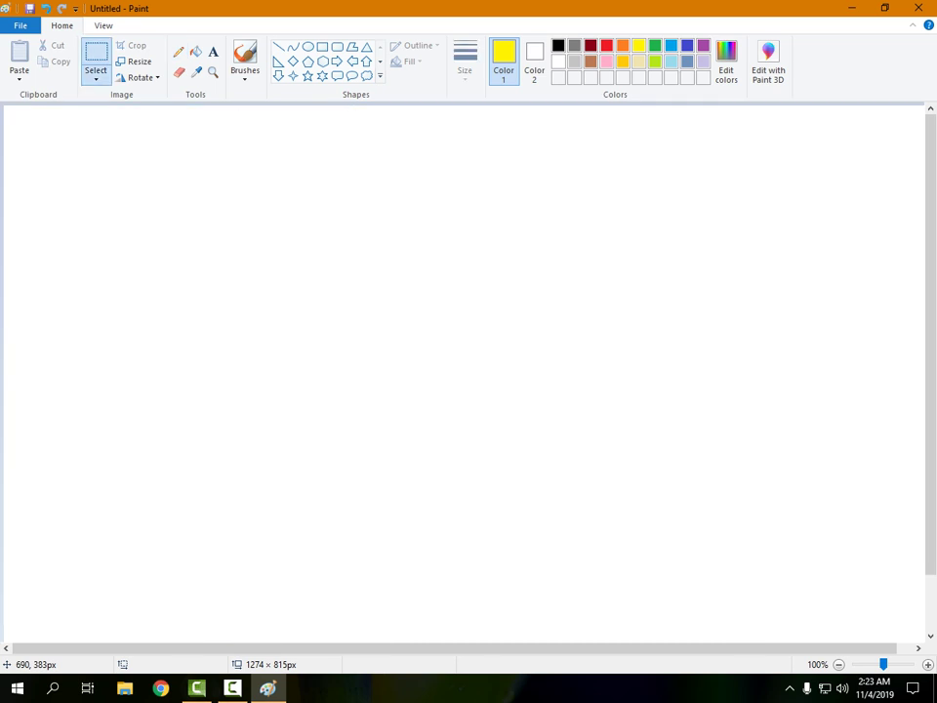
- Draw a yellow pencil loop on the blank canvas, plus a large and a small black loop beside and below it
click(178, 51)
mouse_move(243, 282)
mouse_down()
mouse_move(240, 230)
mouse_move(388, 276)
mouse_move(244, 328)
mouse_up()
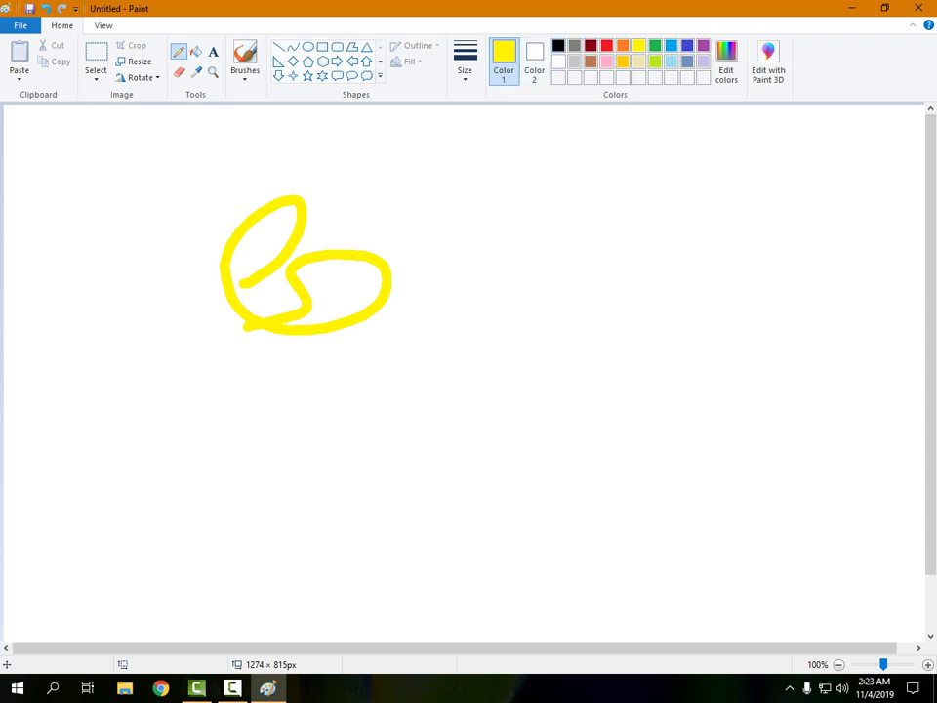
click(557, 44)
mouse_move(514, 251)
mouse_down()
mouse_move(654, 233)
mouse_move(512, 484)
mouse_up()
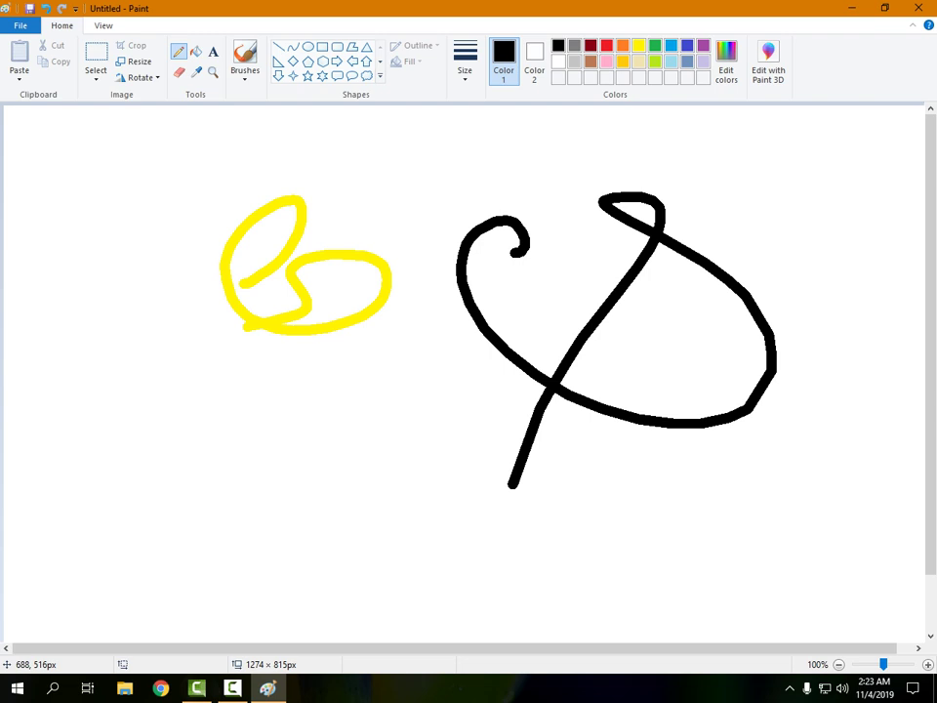
mouse_move(269, 389)
mouse_down()
mouse_move(337, 401)
mouse_move(246, 473)
mouse_up()
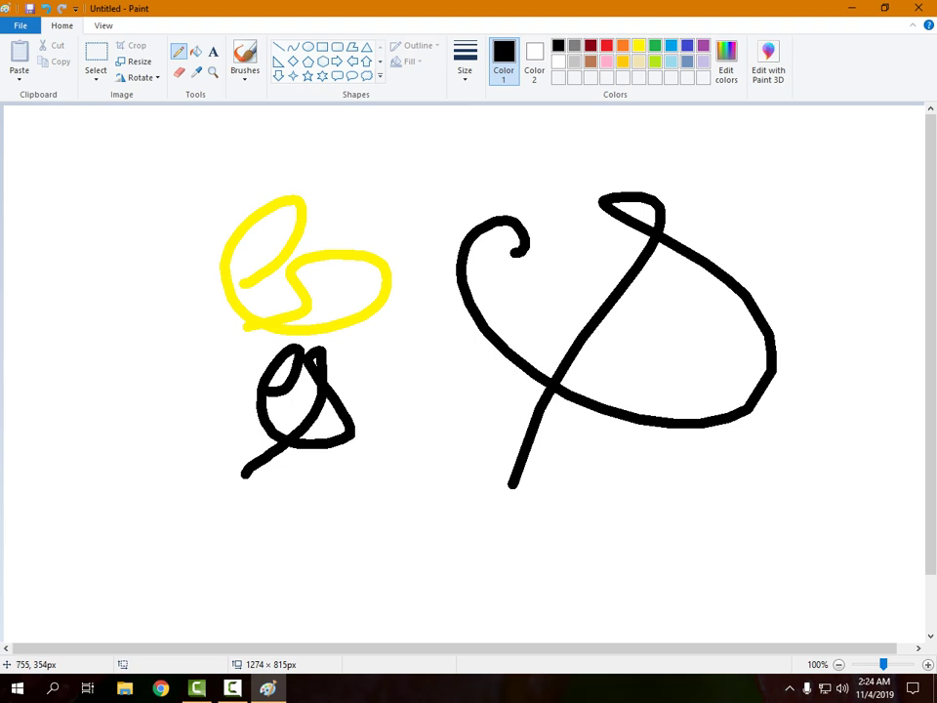
- Handwrite a row of black letters with plus and minus signs along the upper part of the canvas
click(110, 183)
click(182, 165)
mouse_move(182, 165)
mouse_down()
mouse_move(176, 213)
mouse_move(236, 185)
mouse_up()
mouse_move(288, 159)
mouse_down()
mouse_move(323, 169)
mouse_move(360, 215)
mouse_move(396, 207)
mouse_move(411, 184)
mouse_move(547, 154)
mouse_move(515, 194)
mouse_up()
click(621, 164)
drag(620, 164, 713, 141)
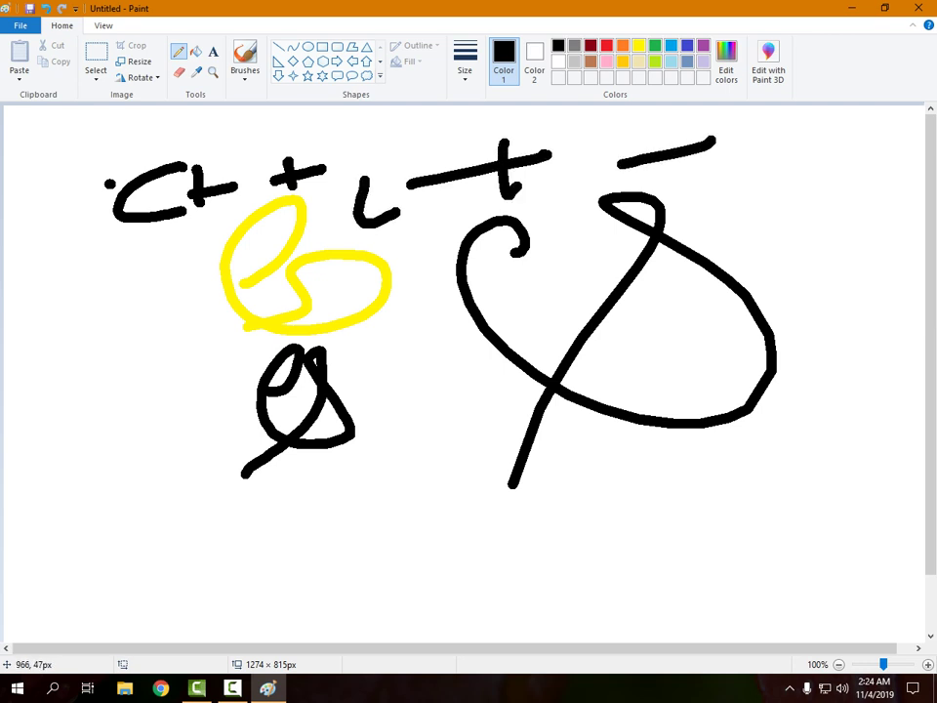
click(754, 177)
- Clear the canvas of the loops and handwriting by selecting everything and deleting it
key(ctrl+a)
key(Delete)
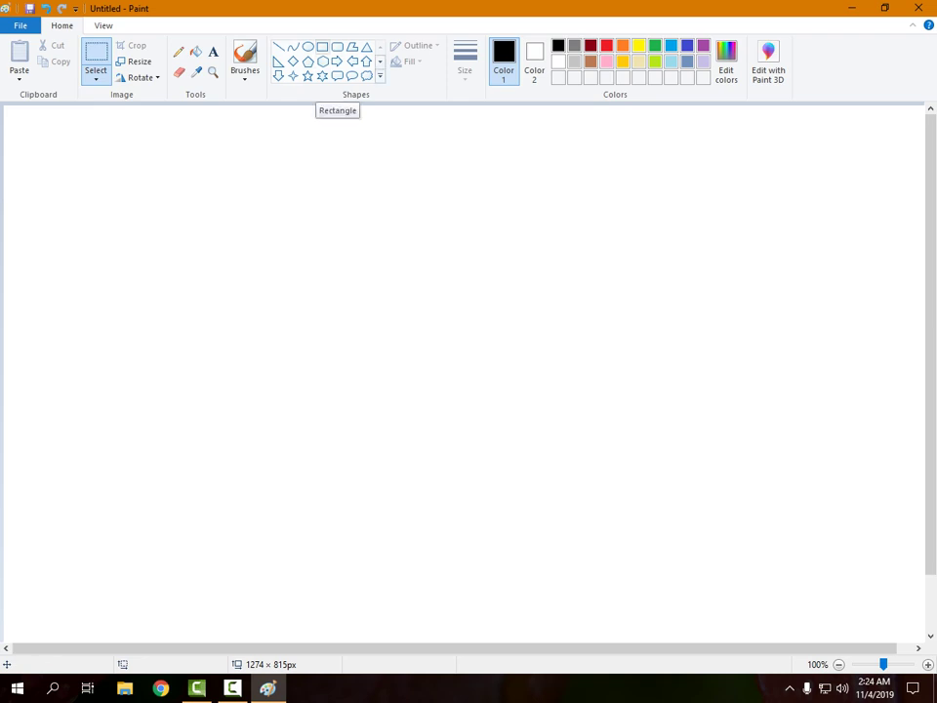
- Draw a tall black rectangle about 258 × 450 px on the left part of the canvas as the house's front wall
click(380, 75)
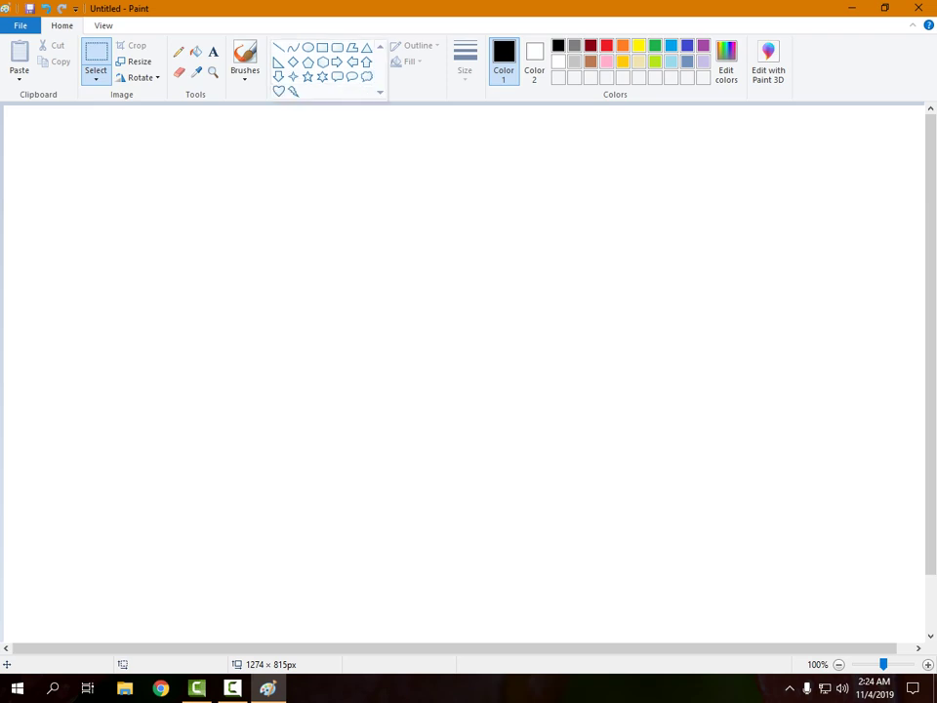
click(322, 46)
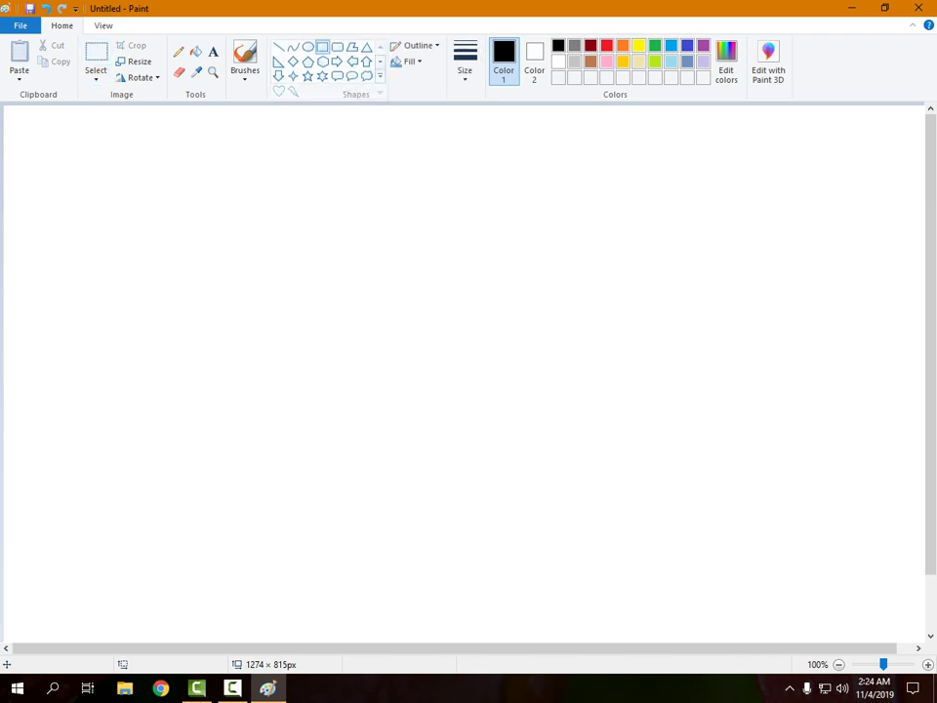
drag(172, 243, 362, 570)
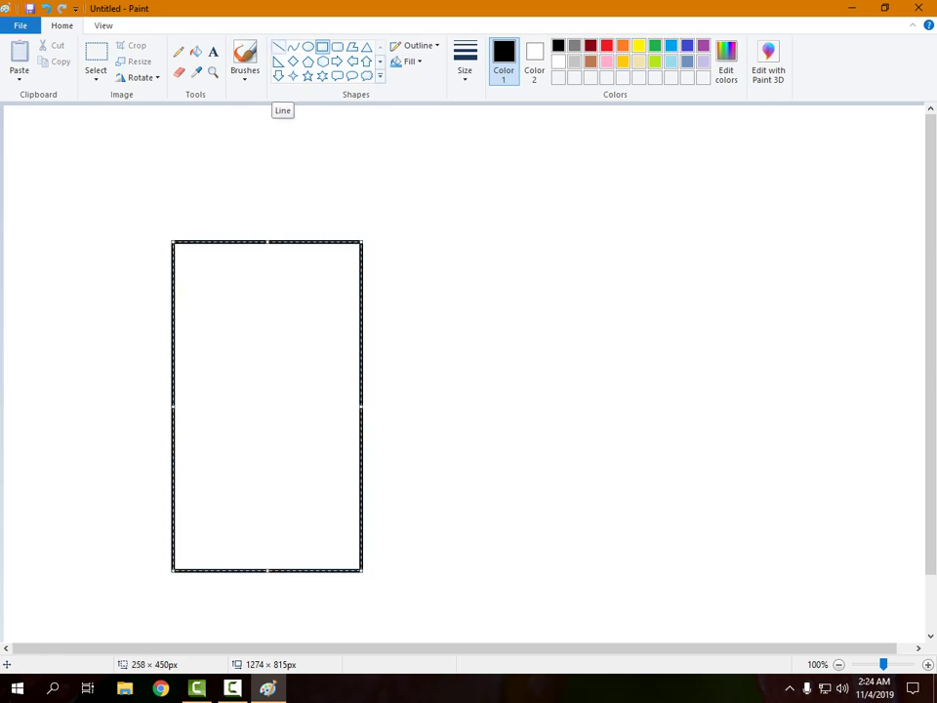
- Draw two sloping straight lines from the rectangle's upper corners to a shared peak, forming a triangular gable
click(280, 46)
drag(172, 240, 281, 130)
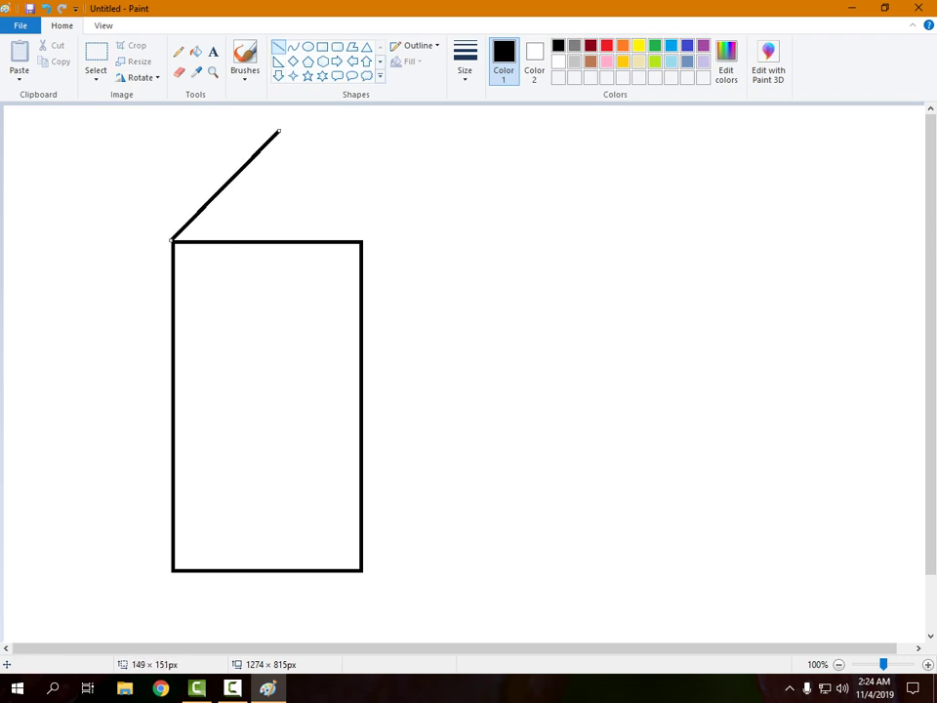
click(379, 120)
drag(281, 130, 363, 243)
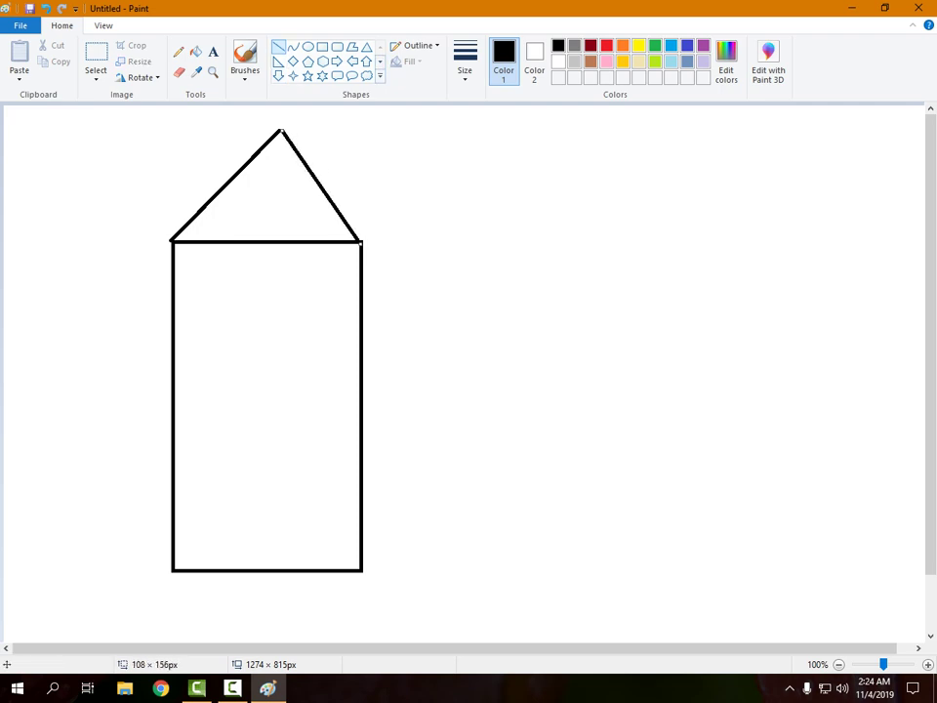
click(381, 125)
- Draw the long slanted roof extending right from the gable and the side wall beneath it with straight lines
drag(282, 130, 613, 207)
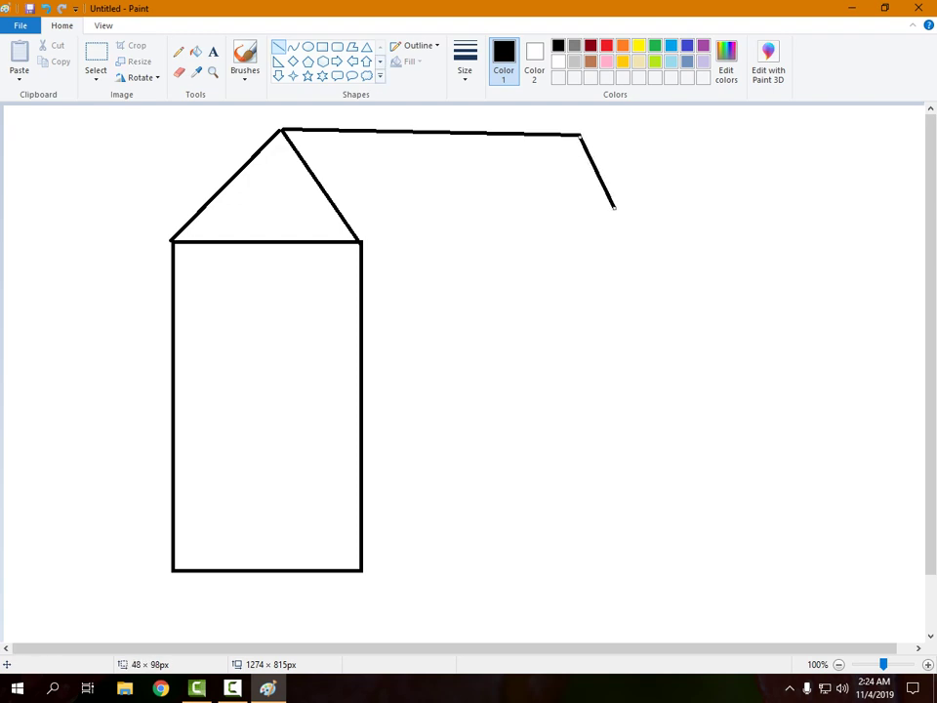
click(330, 180)
drag(362, 239, 630, 234)
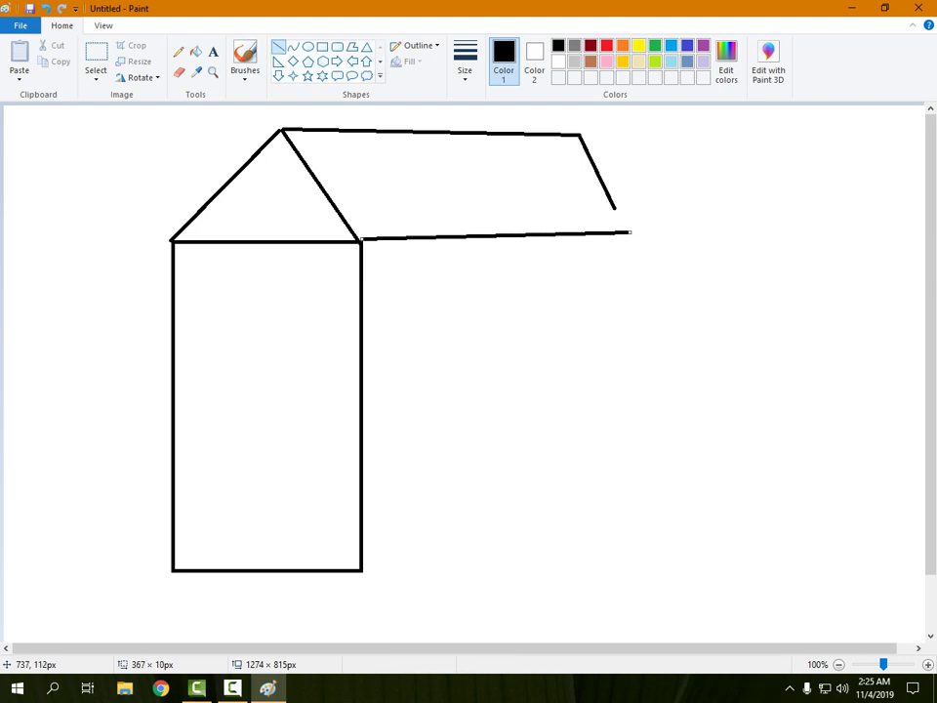
click(628, 232)
drag(613, 198, 632, 231)
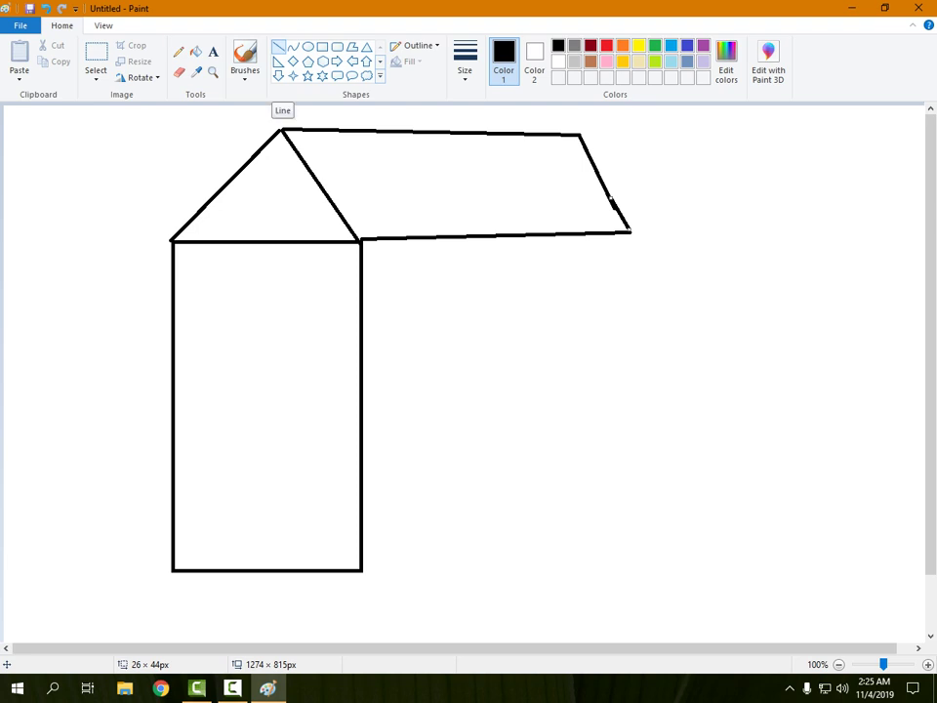
mouse_move(633, 235)
mouse_down()
mouse_move(655, 493)
mouse_move(635, 517)
mouse_move(639, 553)
mouse_up()
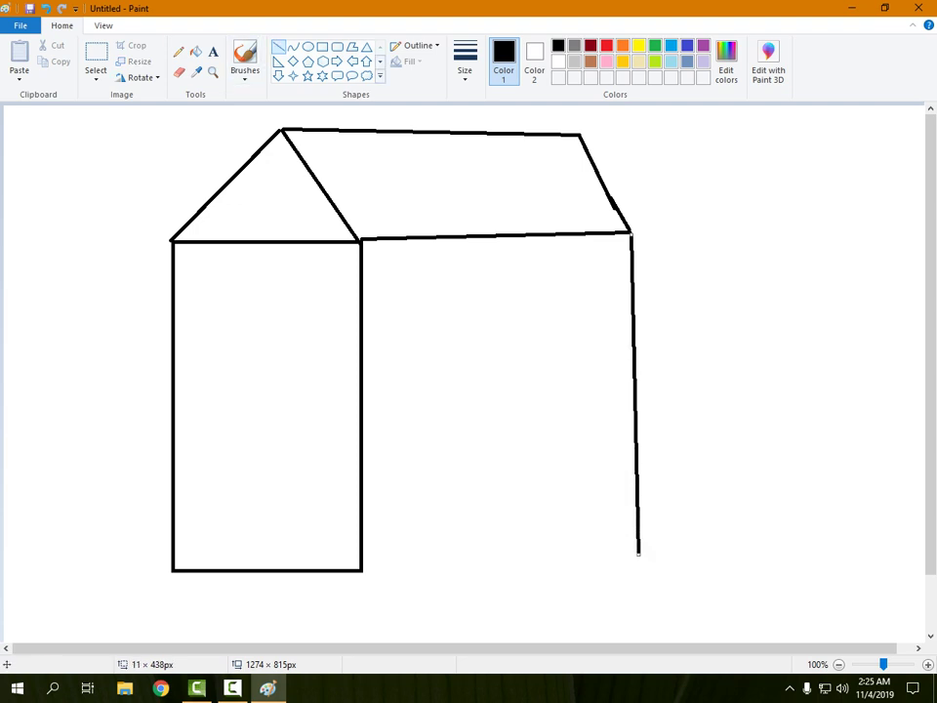
drag(361, 566, 639, 549)
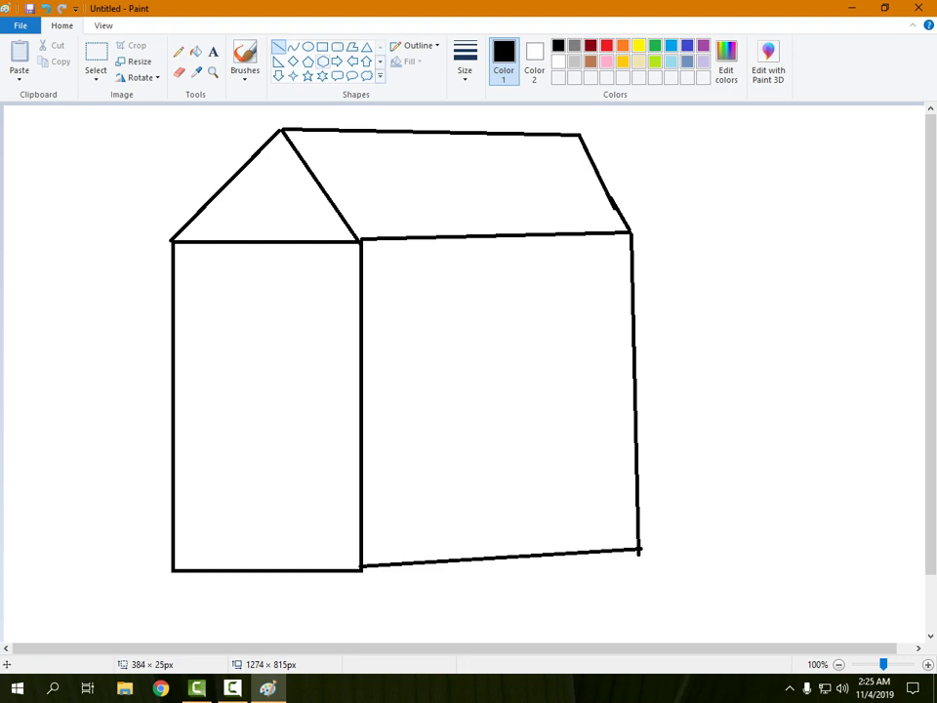
- Draw a rectangle about 227 × 418 px just inside the house's front wall
click(322, 46)
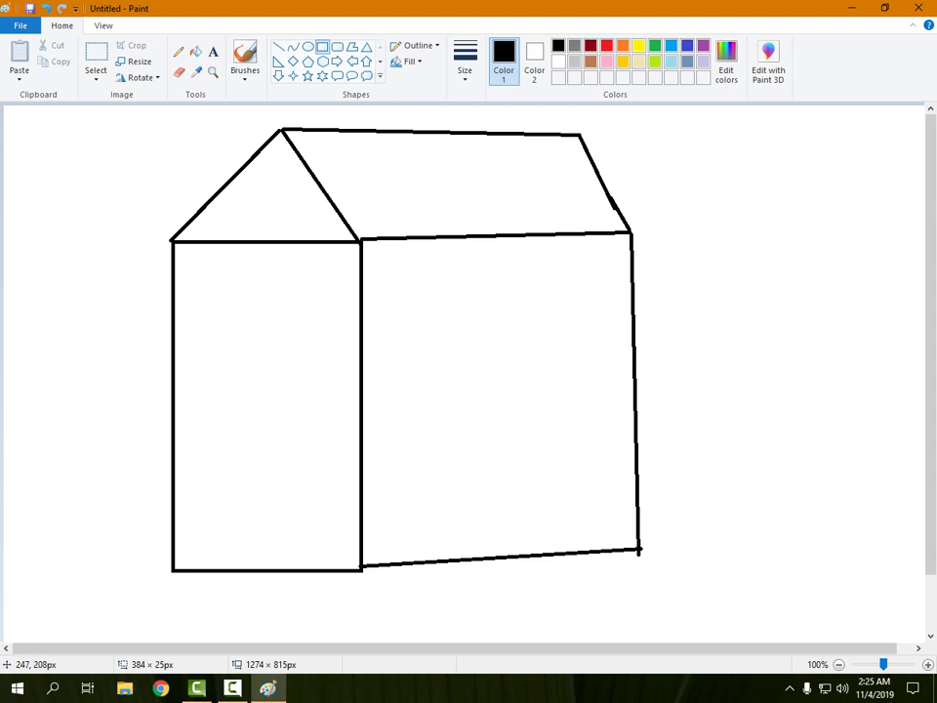
mouse_move(183, 250)
mouse_down()
mouse_move(293, 508)
mouse_move(346, 556)
mouse_up()
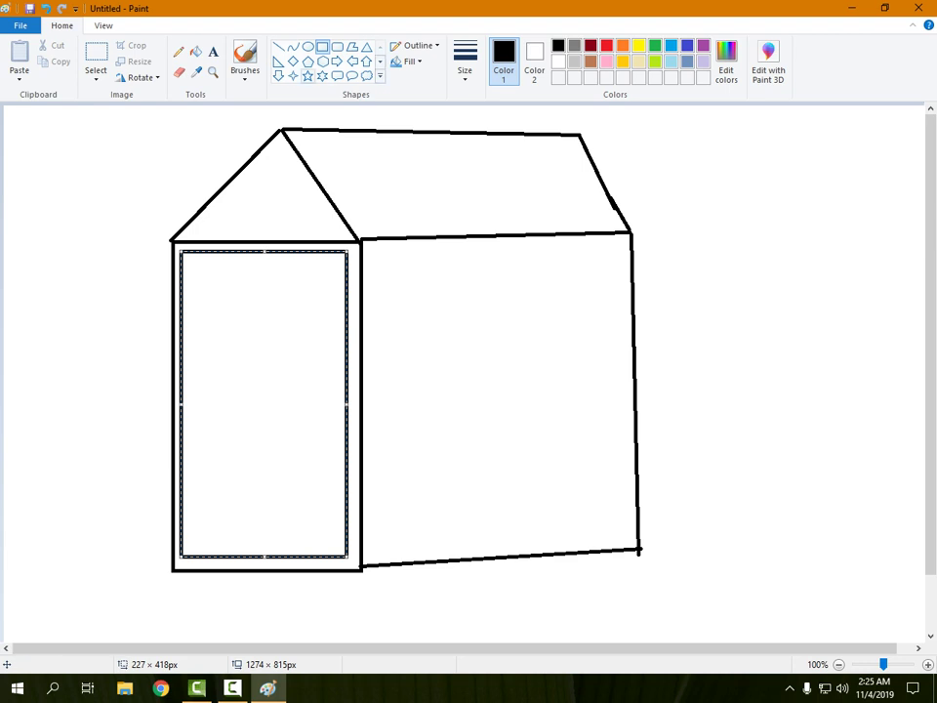
key(Escape)
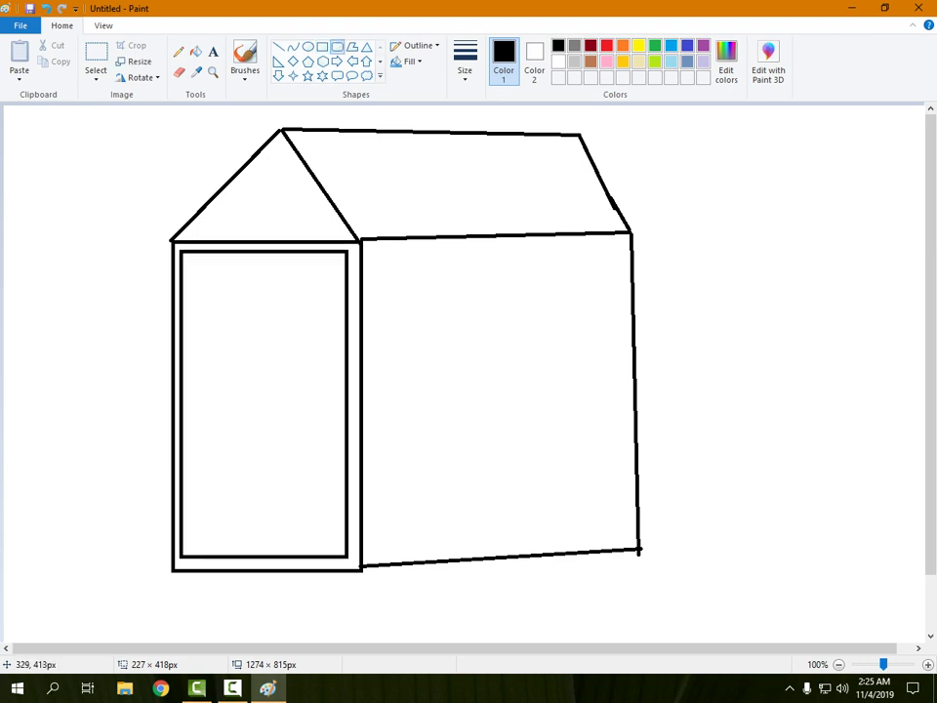
- Draw a rounded door about 77 × 249 px with an 85 × 247 px rectangular frame, and a chimney about 42 × 44 px on the roof ridge
mouse_move(224, 372)
mouse_down()
mouse_move(250, 516)
mouse_move(280, 554)
mouse_up()
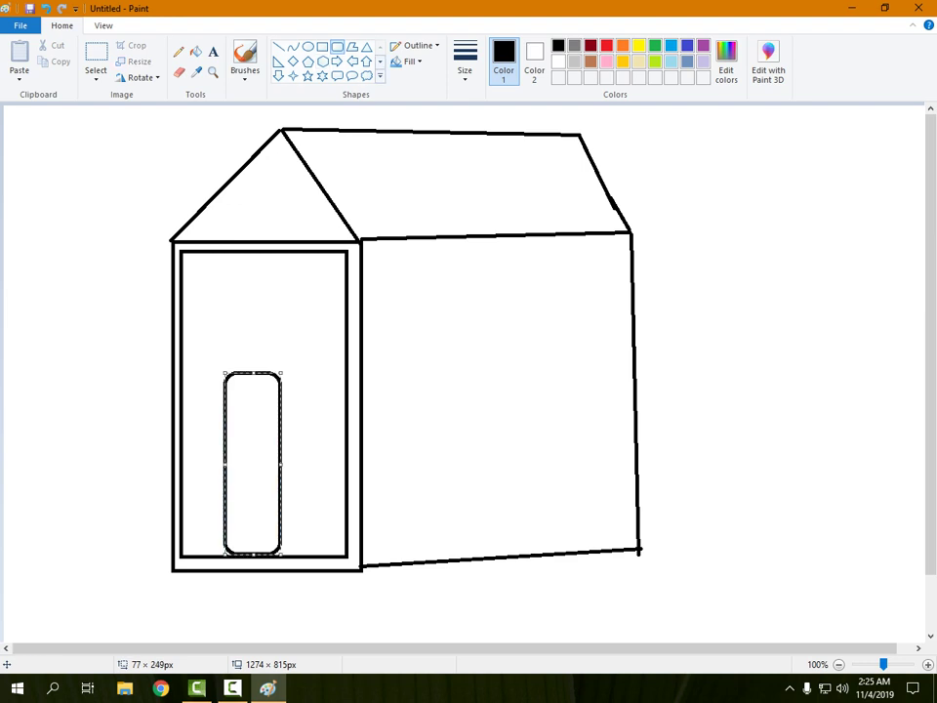
click(303, 161)
mouse_move(223, 368)
mouse_down()
mouse_move(243, 462)
mouse_move(284, 550)
mouse_up()
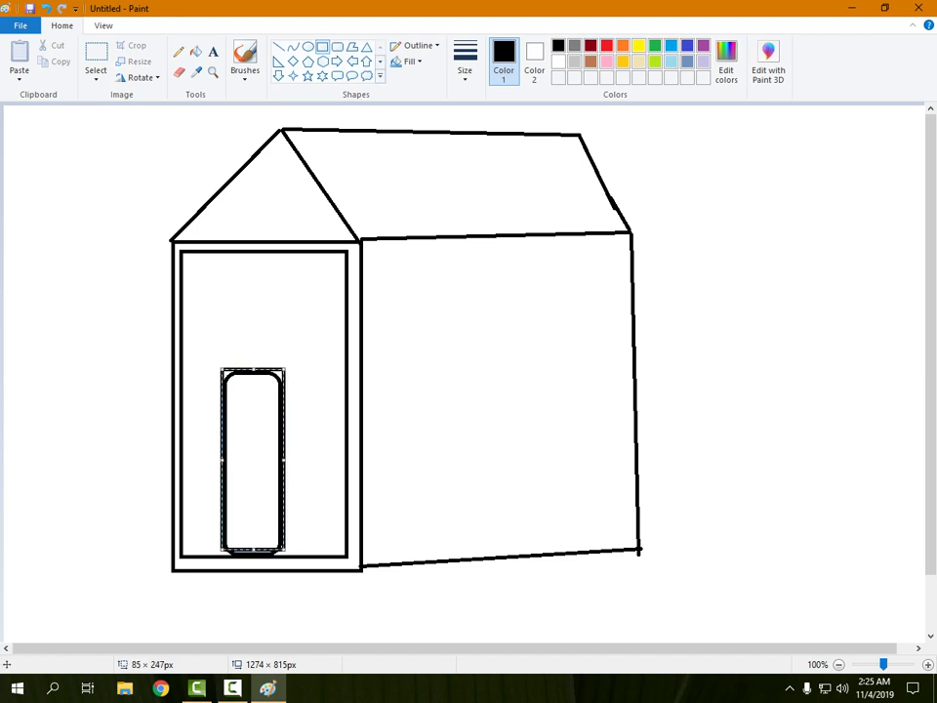
drag(397, 118, 428, 151)
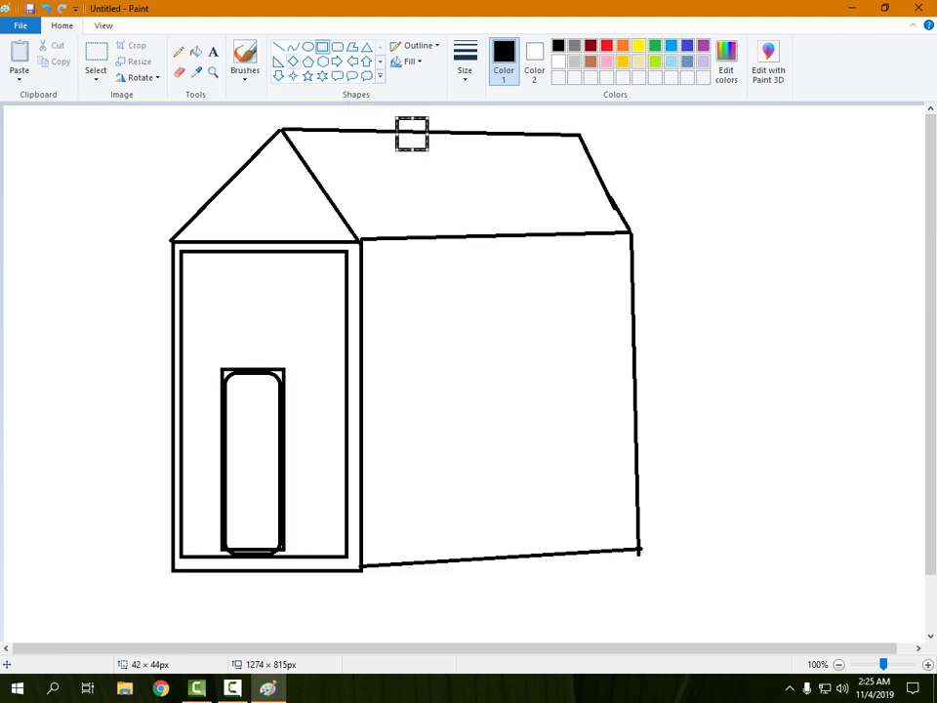
- Draw a round window about 41 × 39 px in the gable and a rectangular window about 165 × 55 px on the side wall
click(308, 45)
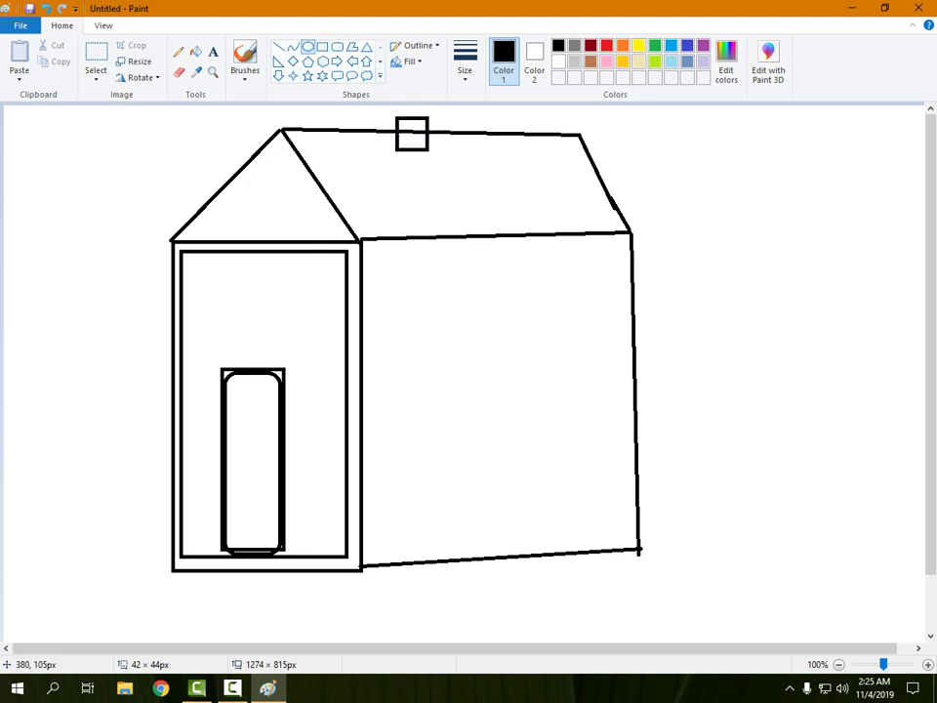
drag(264, 179, 296, 210)
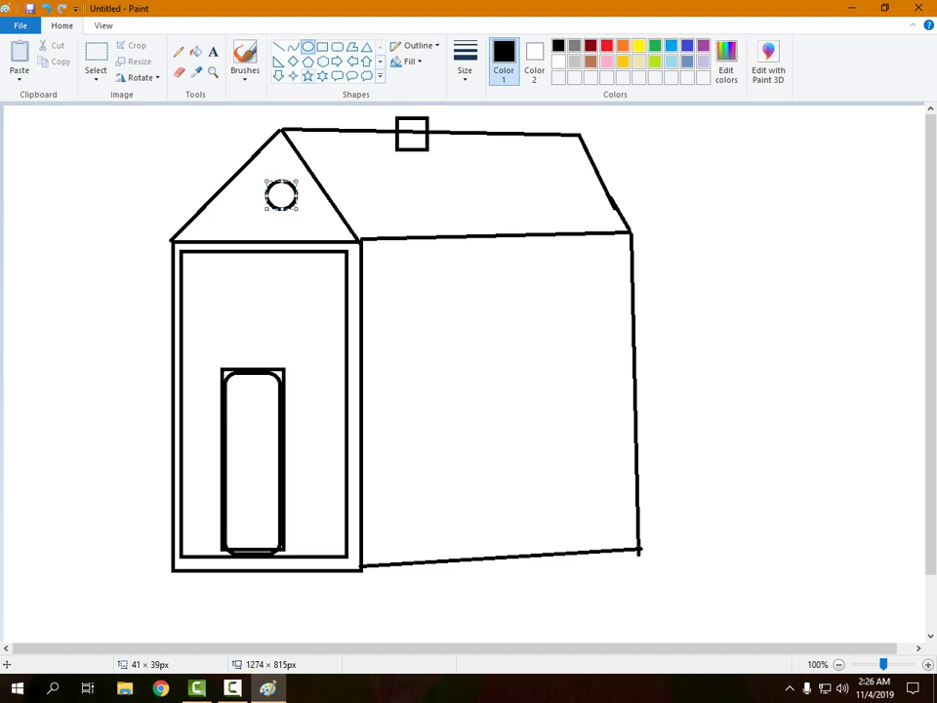
click(322, 46)
drag(437, 377, 559, 421)
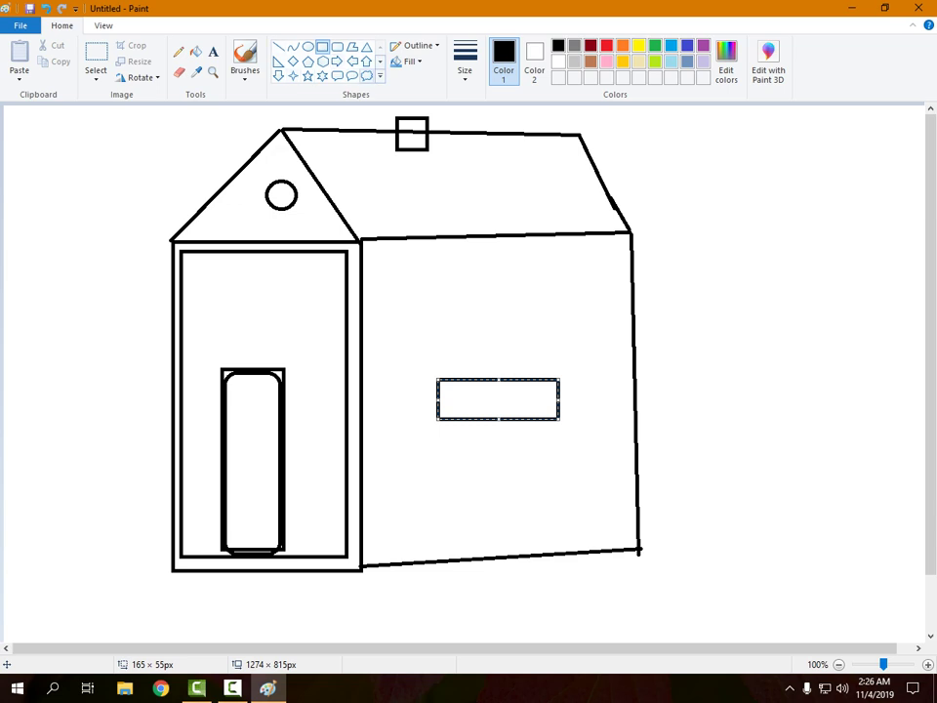
- Draw two curved hills, about 243 × 217 px beside the front wall and about 416 × 209 px beyond the side wall
click(380, 75)
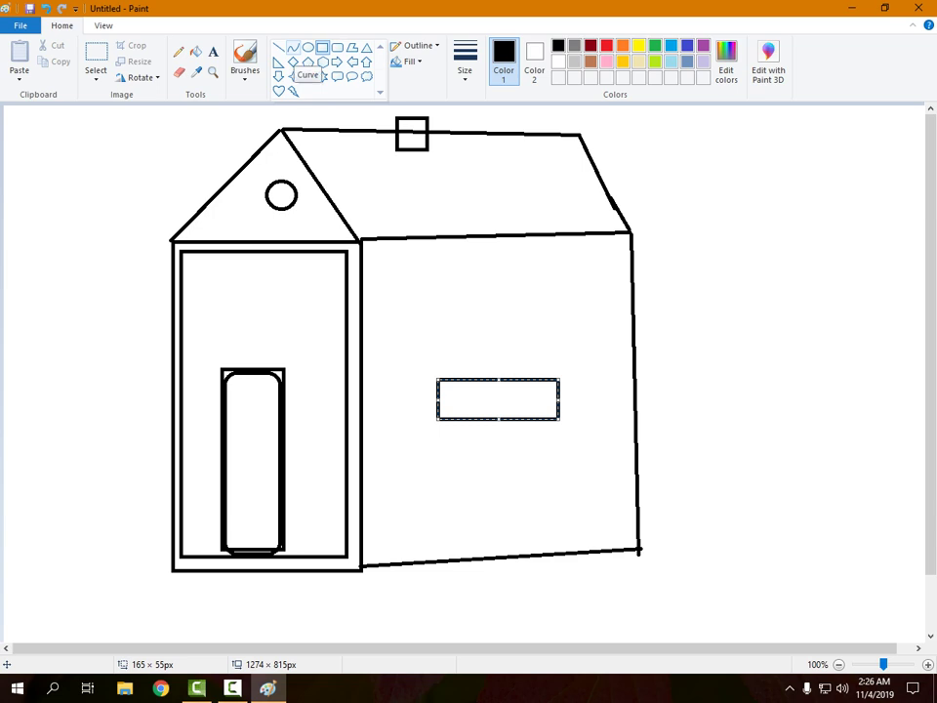
click(292, 47)
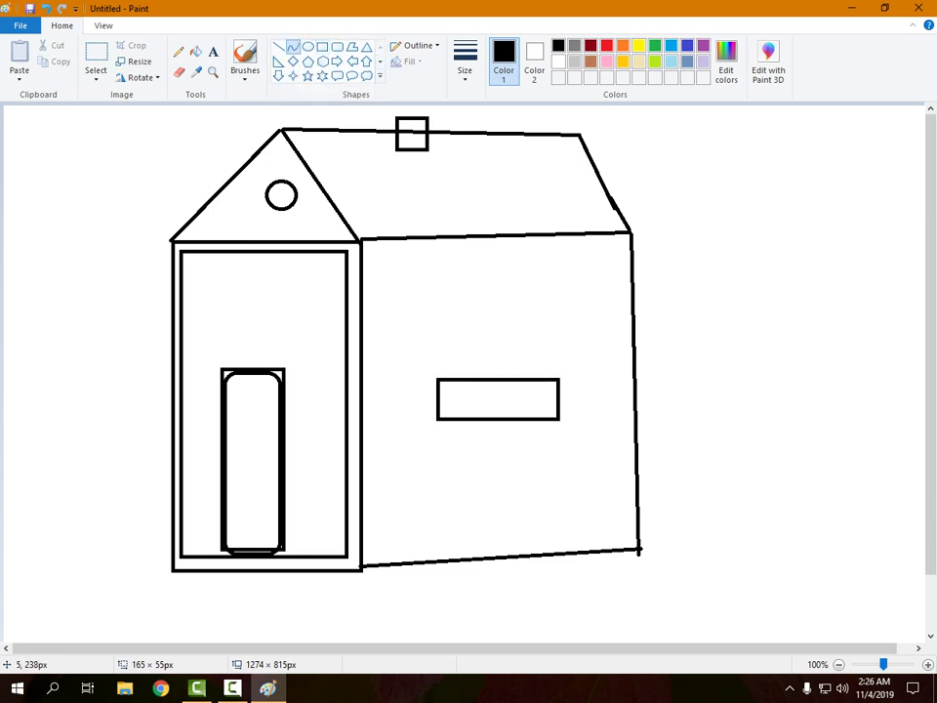
drag(7, 304, 185, 311)
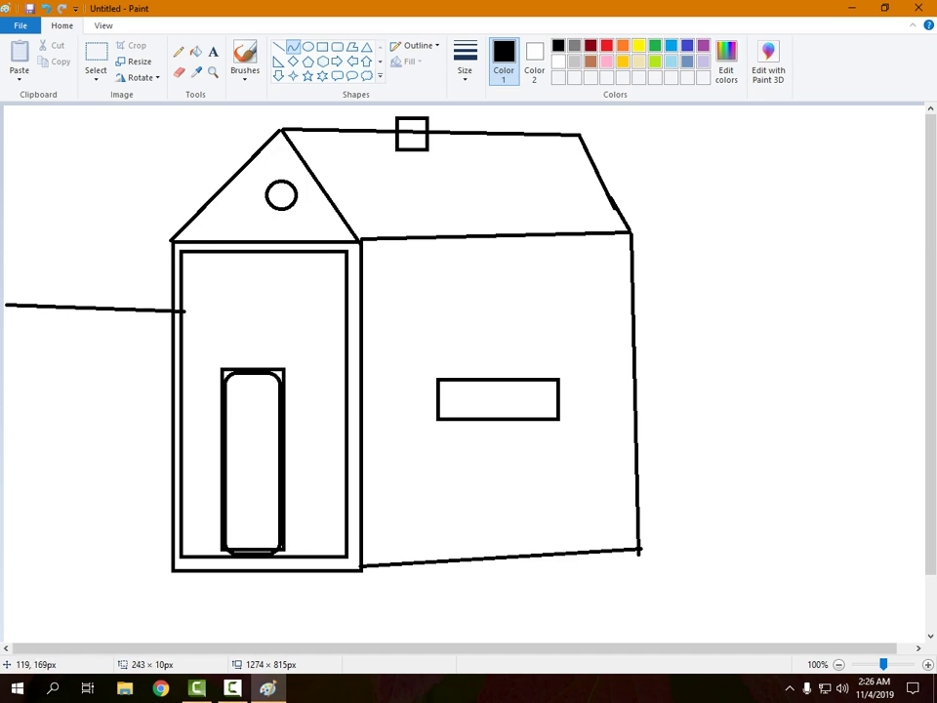
drag(91, 242, 93, 140)
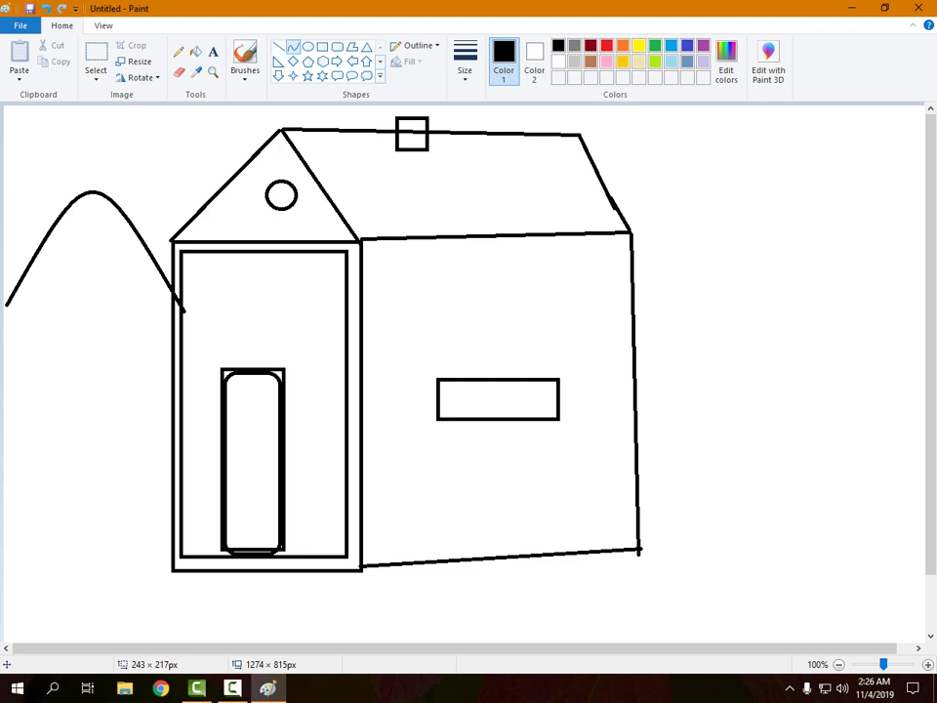
drag(634, 242, 933, 250)
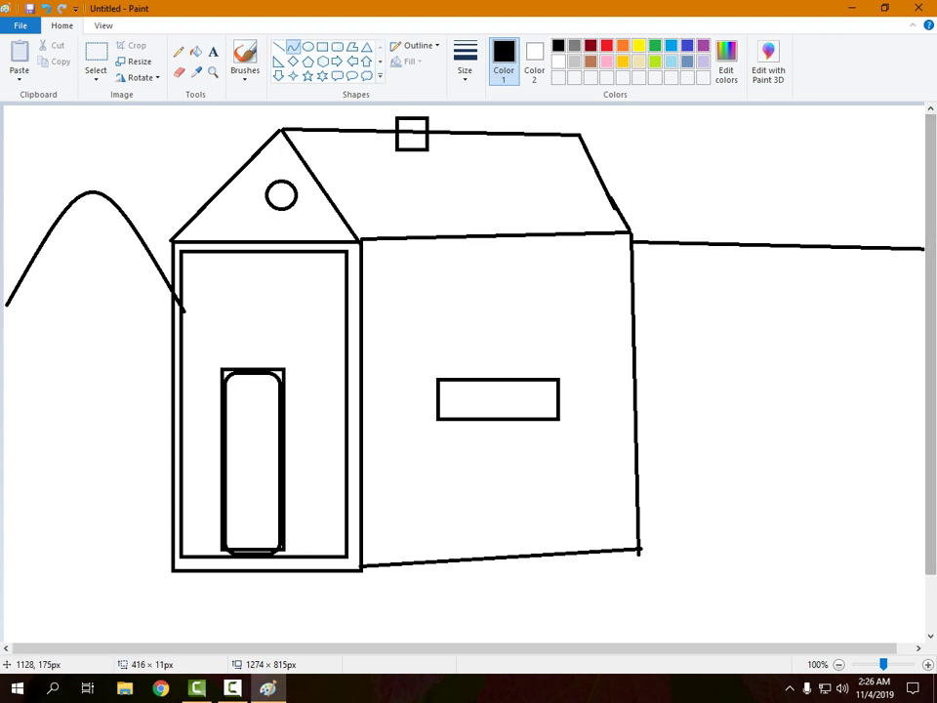
drag(781, 244, 793, 98)
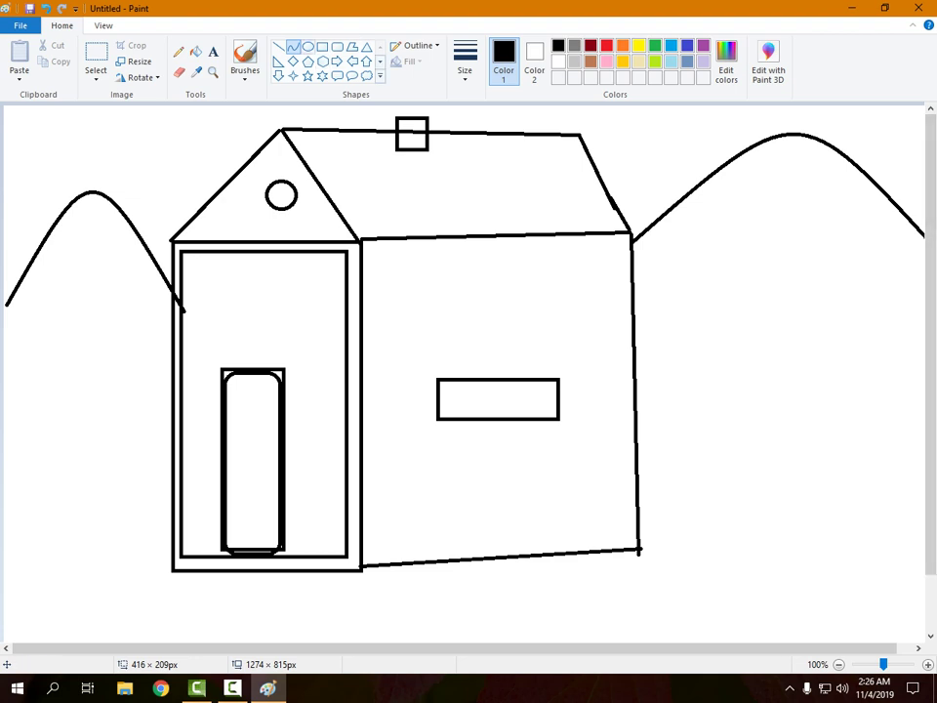
- Draw an oval sun about 93 × 78 px between the roof's lower far corner and the larger hill
click(308, 46)
drag(607, 173, 674, 230)
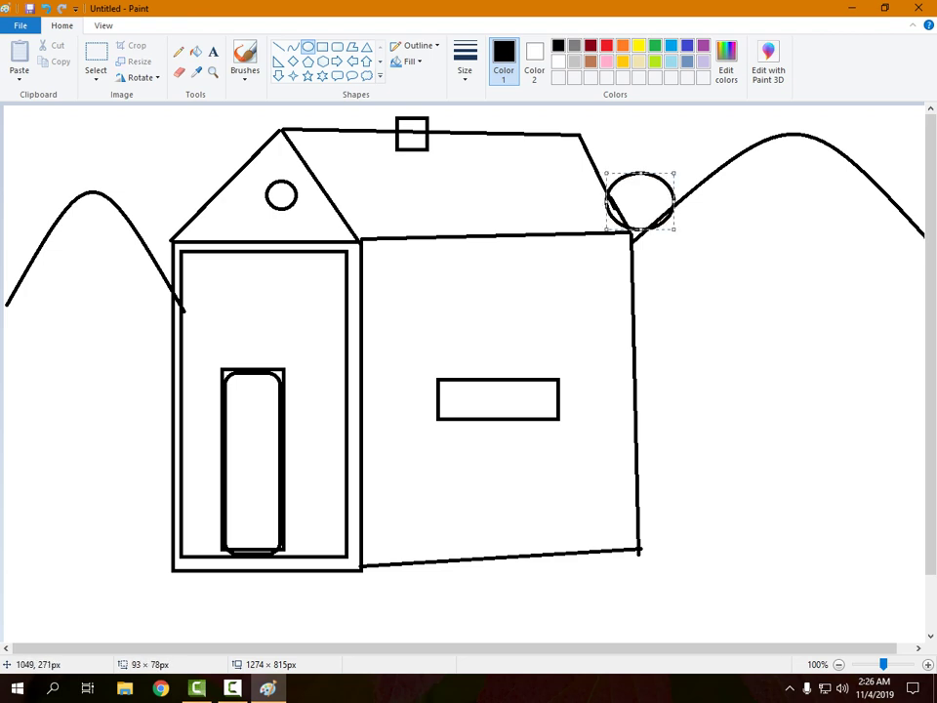
click(701, 242)
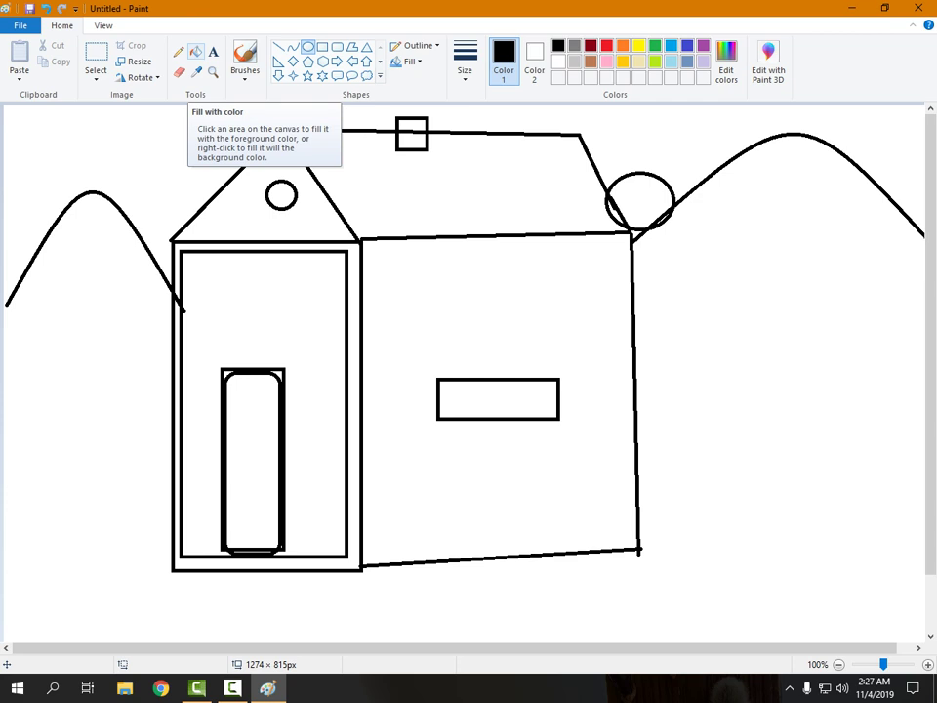
- Fill the sun with orange
click(196, 51)
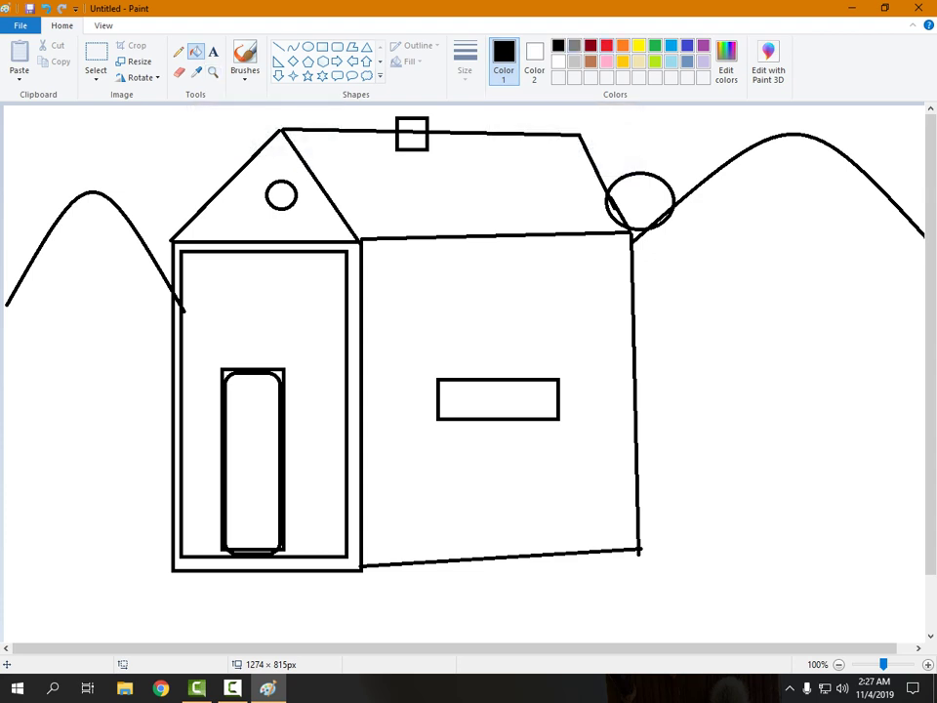
click(606, 45)
click(622, 45)
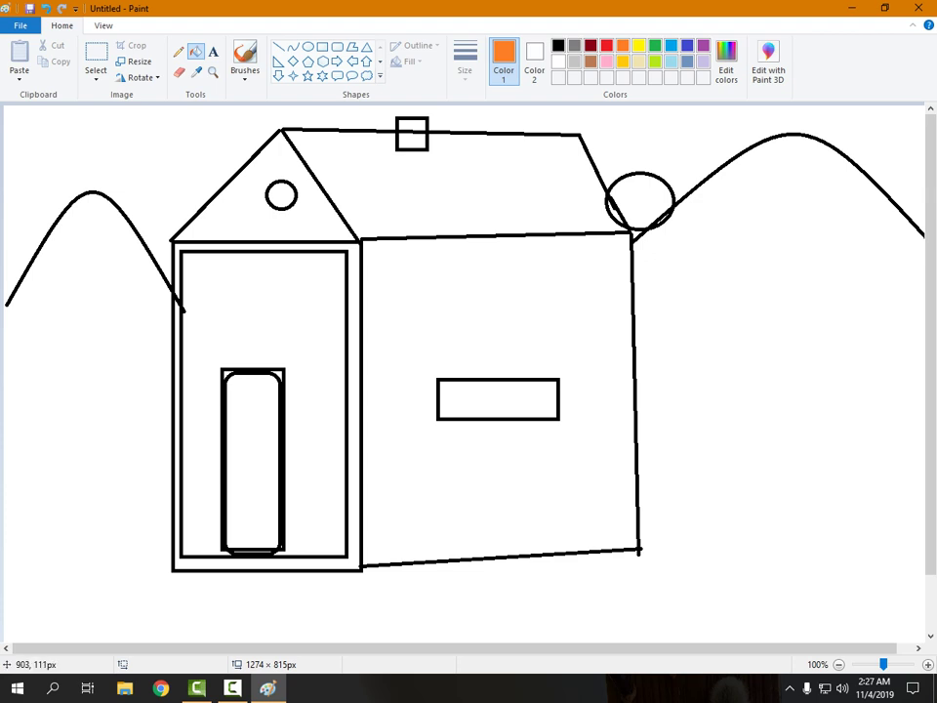
click(665, 188)
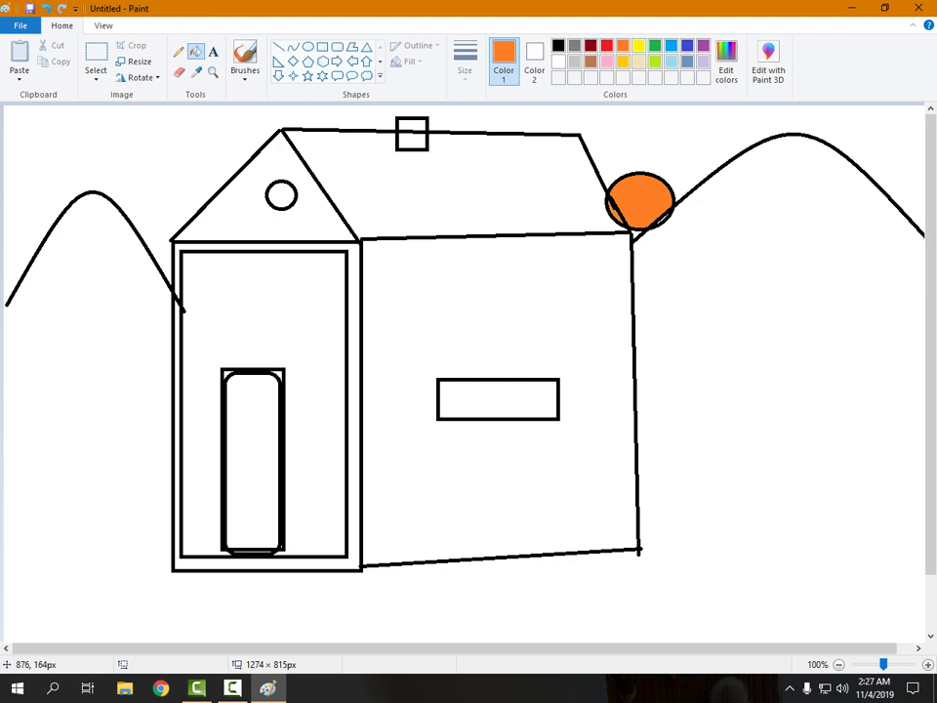
click(666, 217)
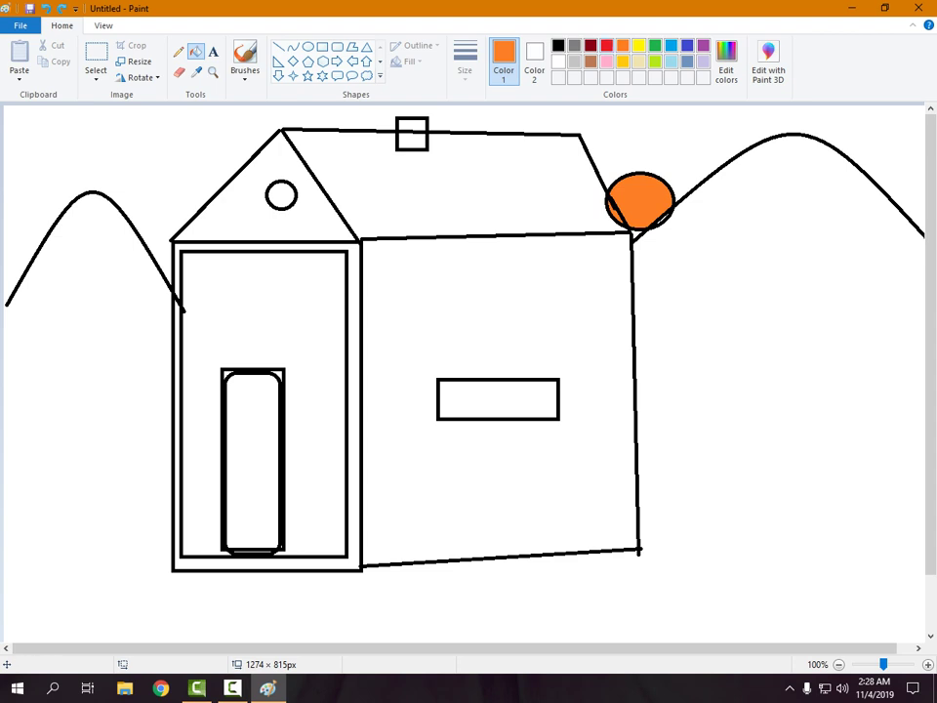
- Fill the slanted roof with purple and recolour the round gable window's outline blue-gray
click(606, 45)
click(702, 45)
click(459, 190)
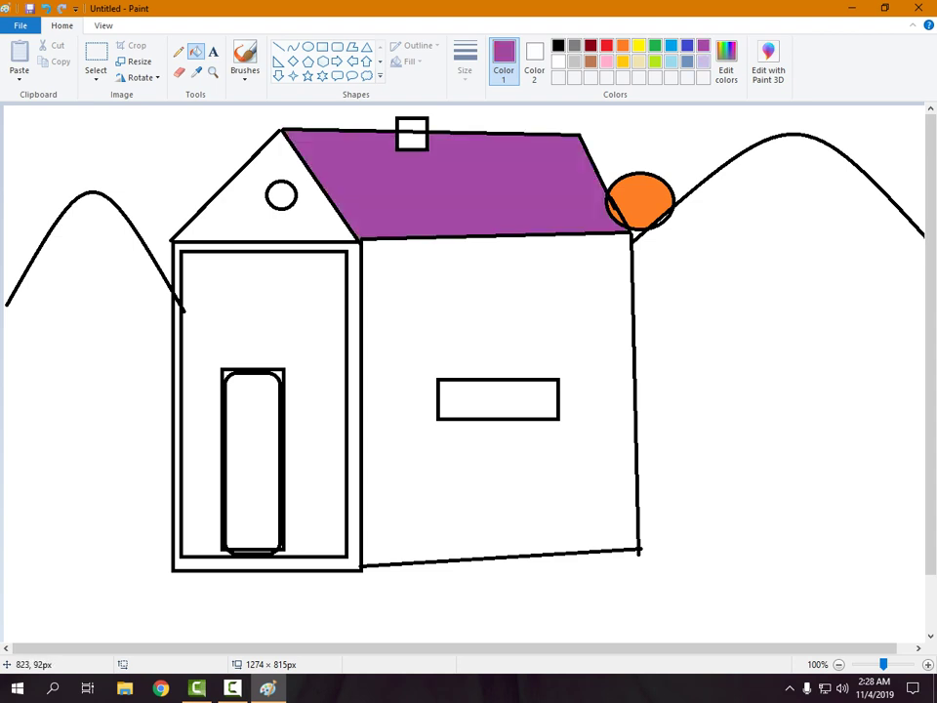
click(687, 61)
click(281, 182)
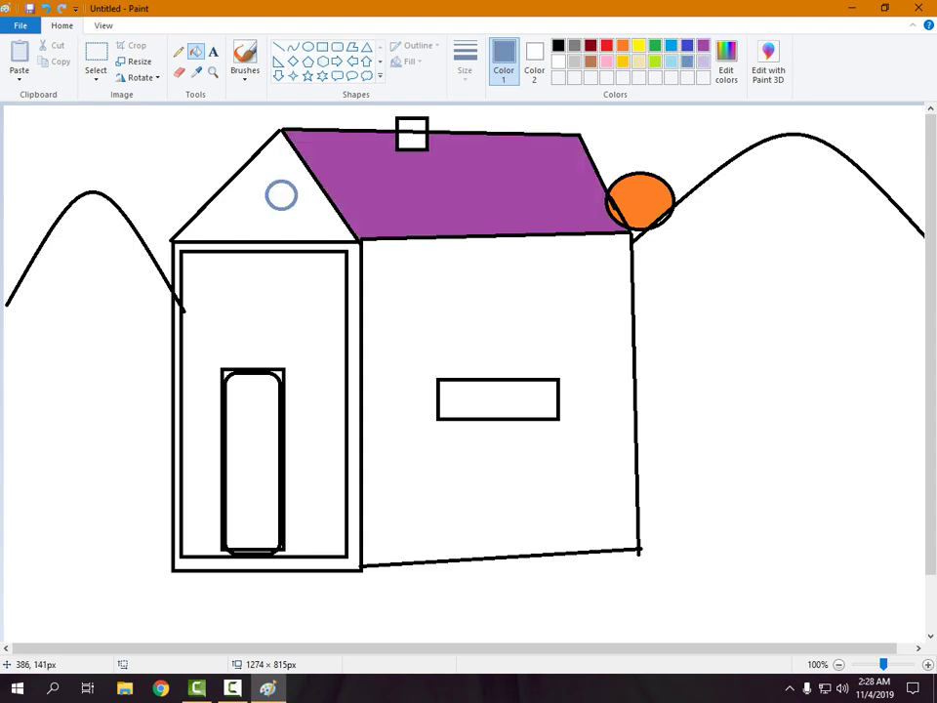
- Fill the triangular gable with gold and the inside of its round window with red
click(639, 45)
click(249, 216)
click(606, 45)
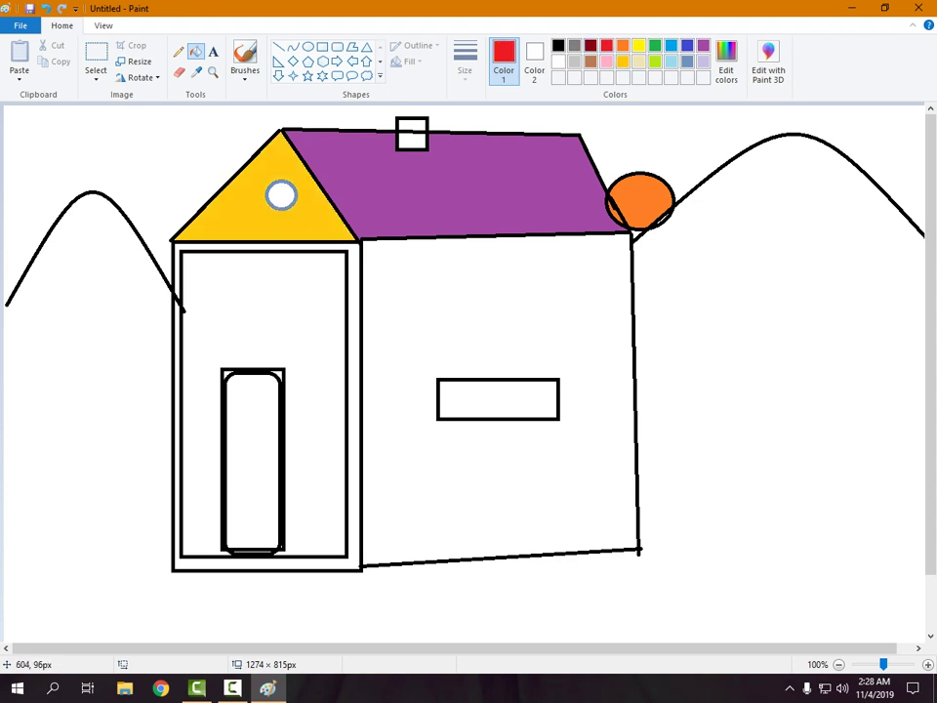
click(281, 195)
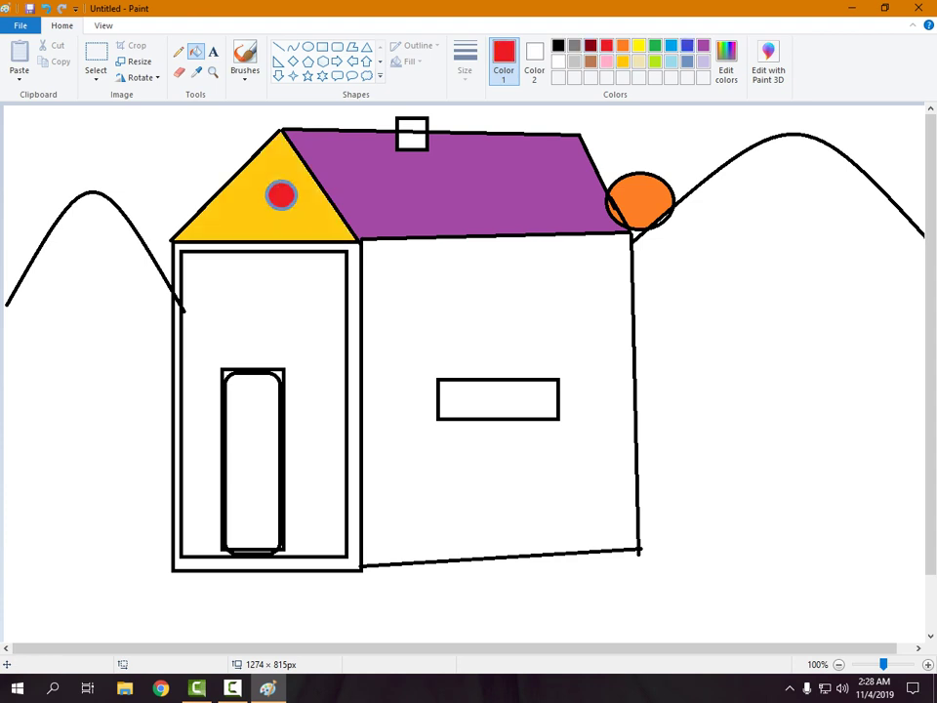
- Fill both halves of the chimney with turquoise
click(670, 44)
click(411, 125)
click(411, 140)
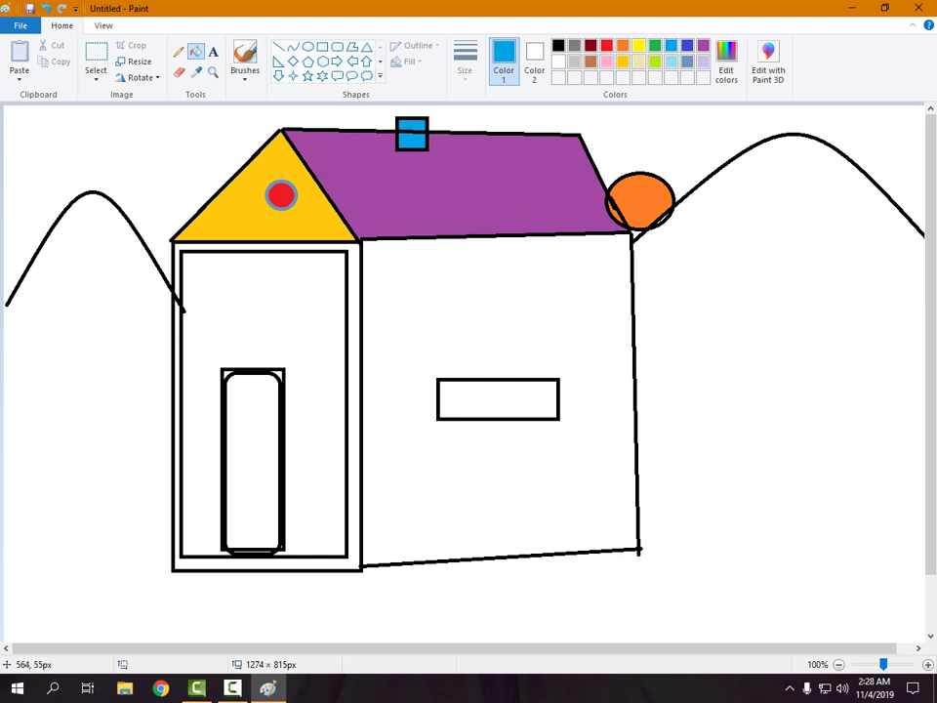
- Fill the rectangular window with yellow and the side wall around it with dark gray
click(638, 45)
click(498, 399)
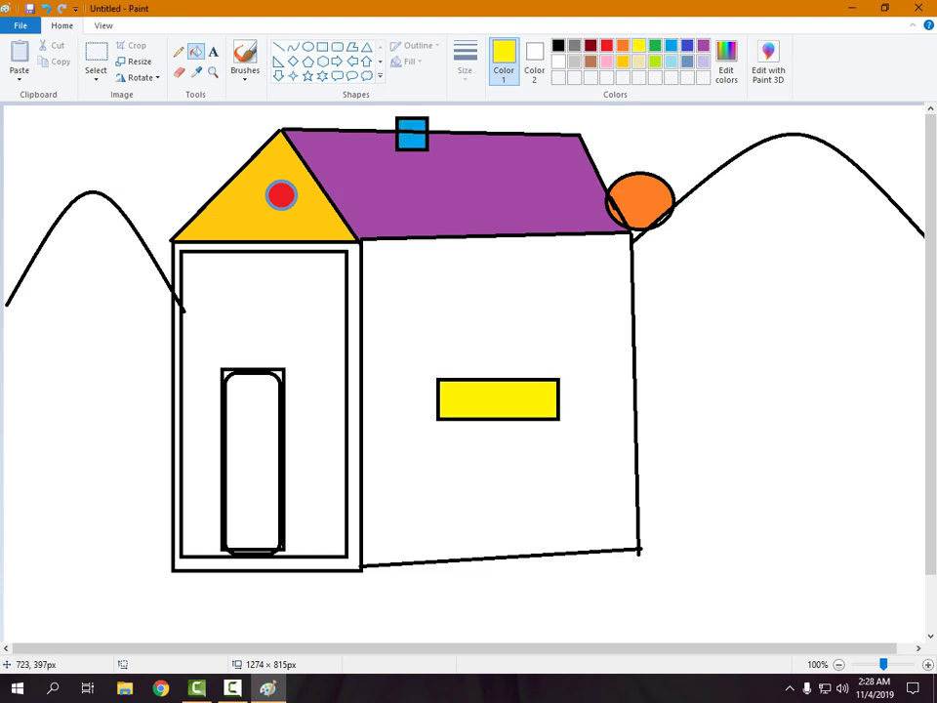
click(574, 45)
click(400, 354)
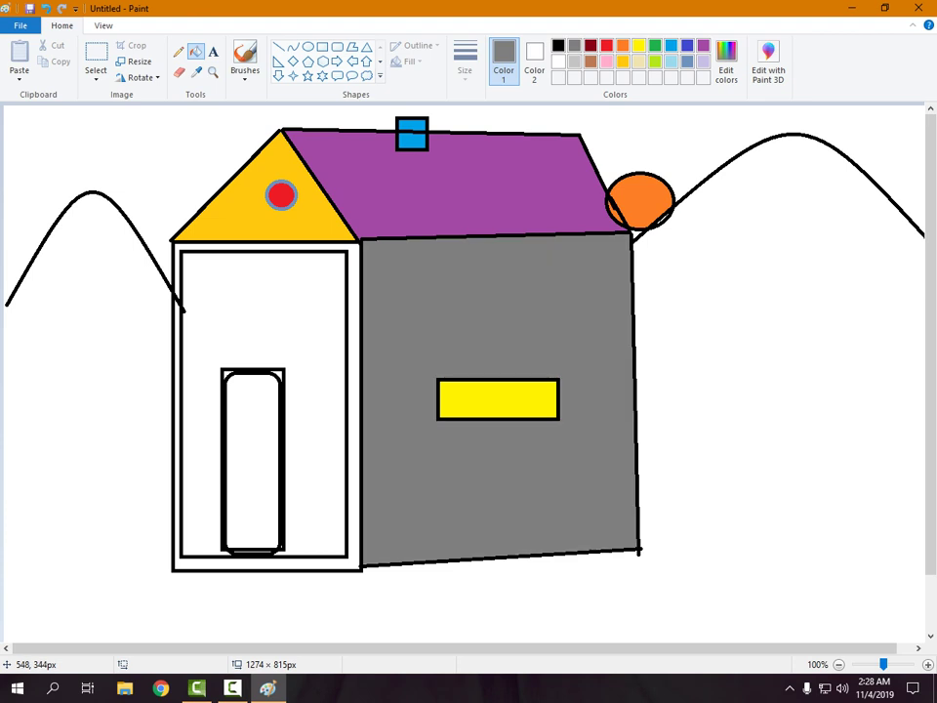
- Try light yellow on the inner front wall panel and replace it with a dark red fill
click(638, 62)
click(308, 388)
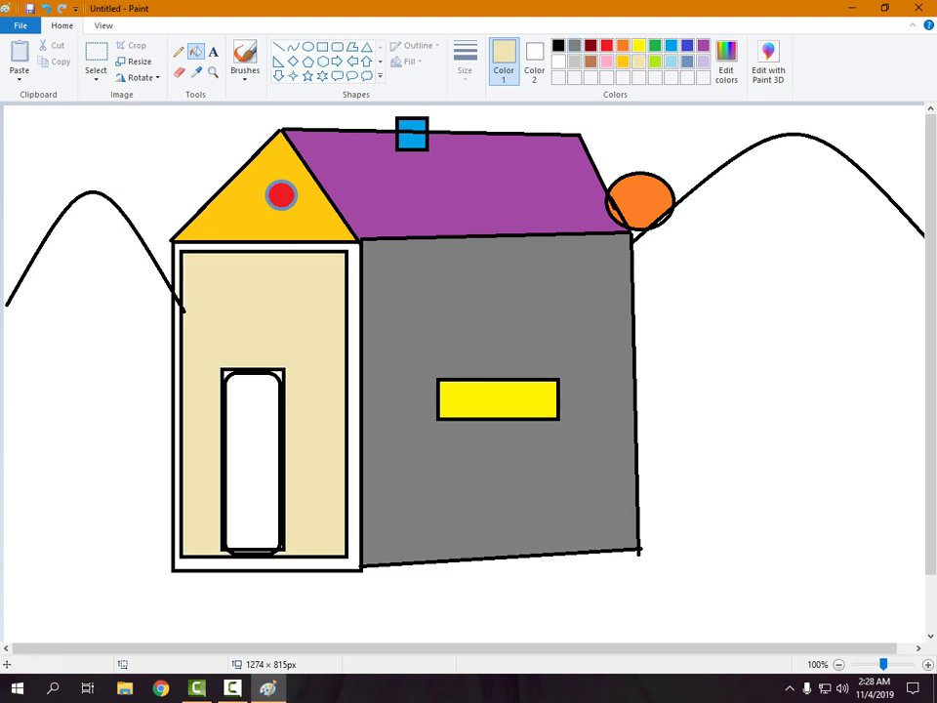
click(590, 45)
click(323, 346)
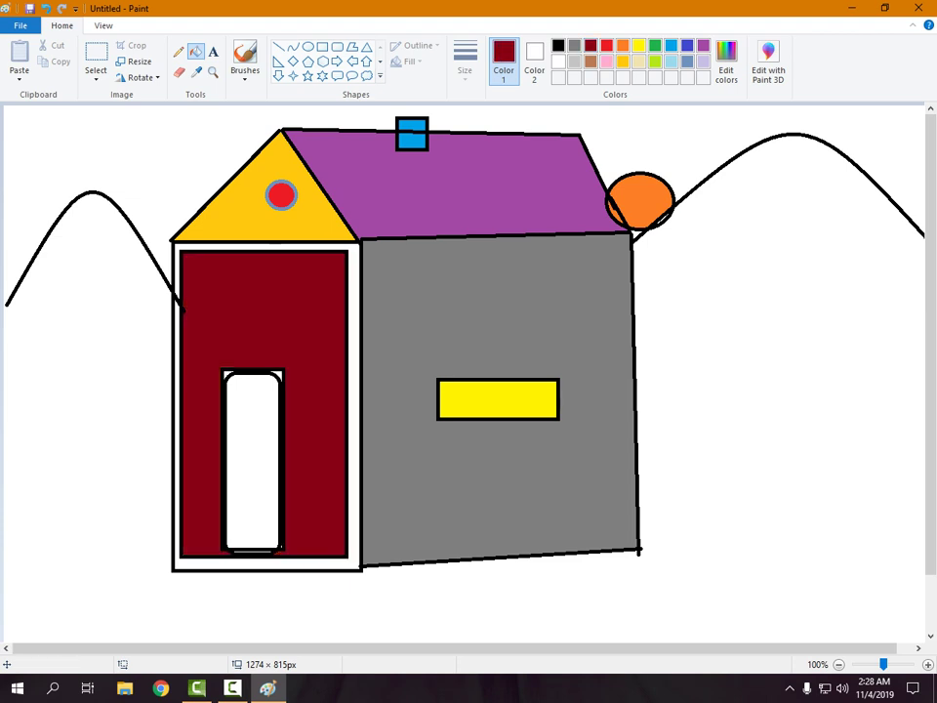
- Fill the border around the front wall panel with pink and the rounded door with light turquoise
click(655, 61)
click(606, 61)
click(355, 344)
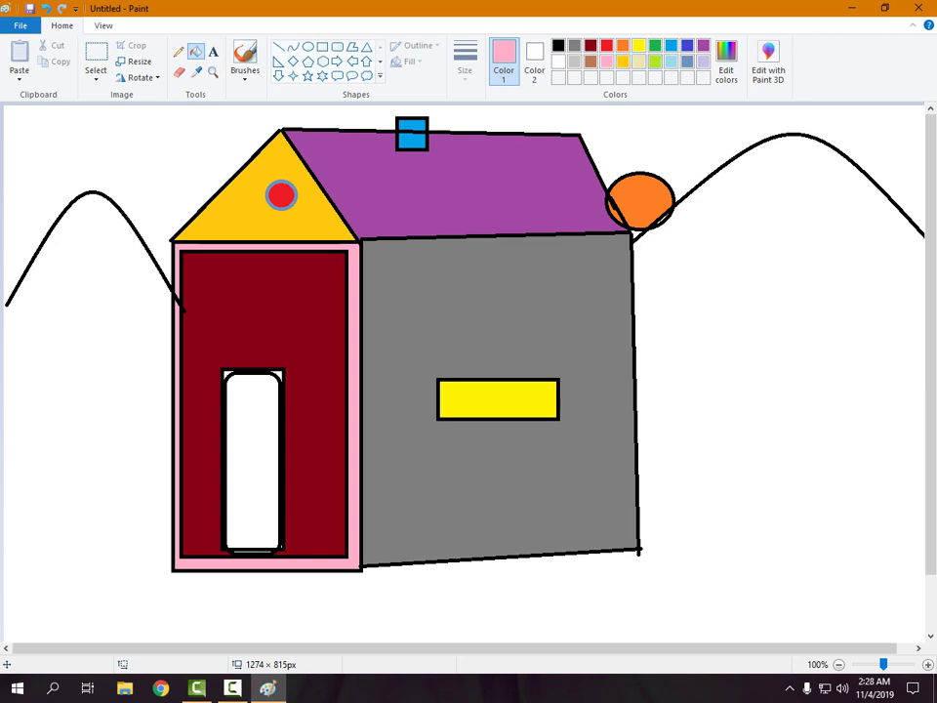
click(253, 439)
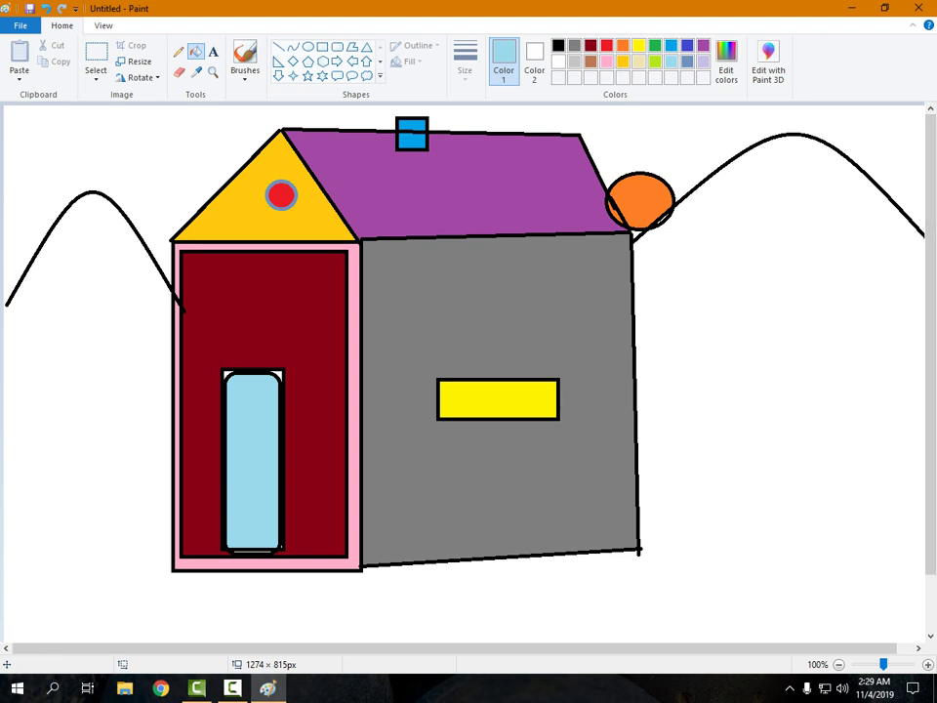
- Draw black straight lines for the ground, about 1273 × 30 px, and the two hills' bases, about 237 × 13 px and 411 × 26 px
click(279, 46)
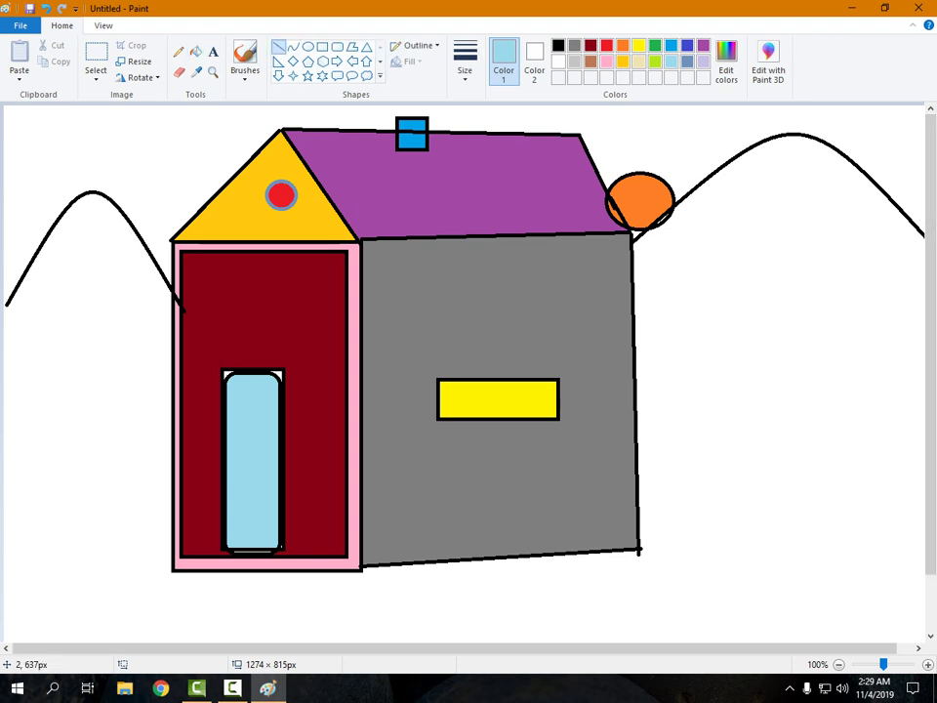
drag(5, 569, 923, 549)
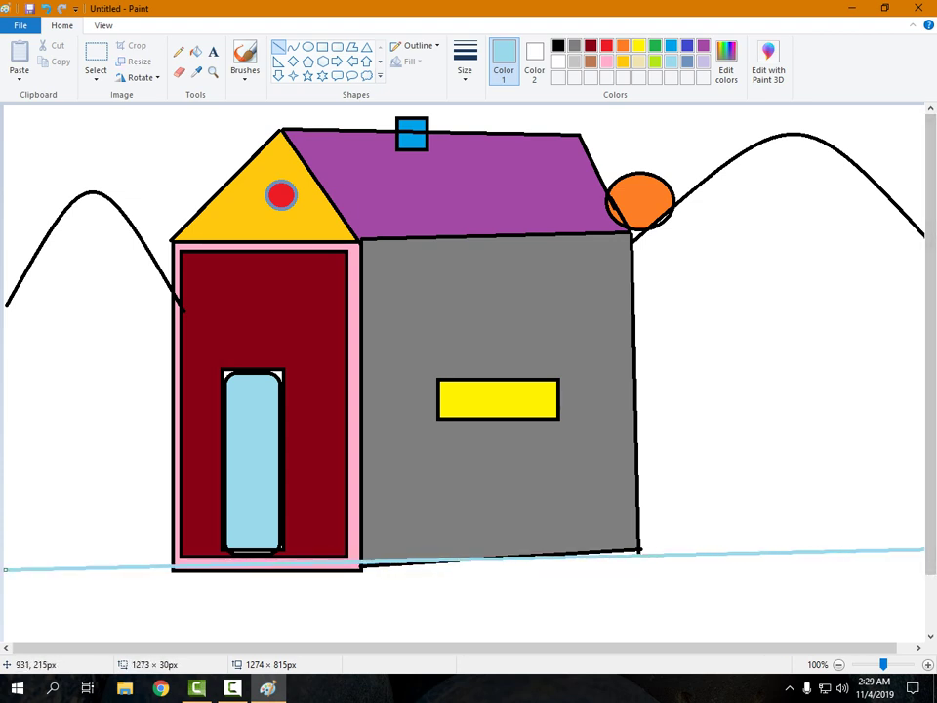
click(557, 45)
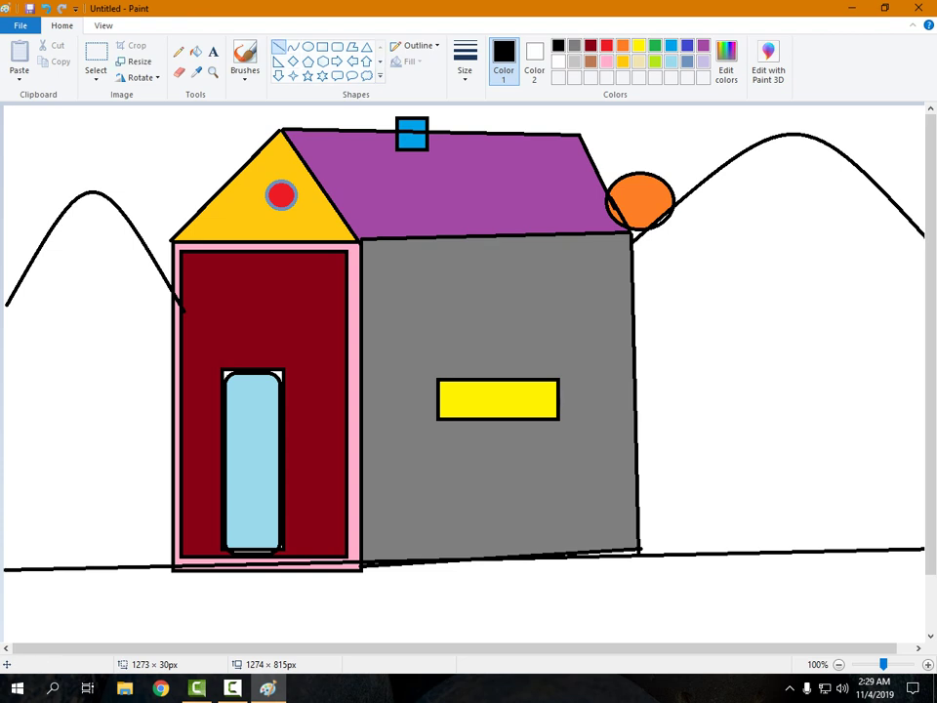
drag(8, 305, 178, 314)
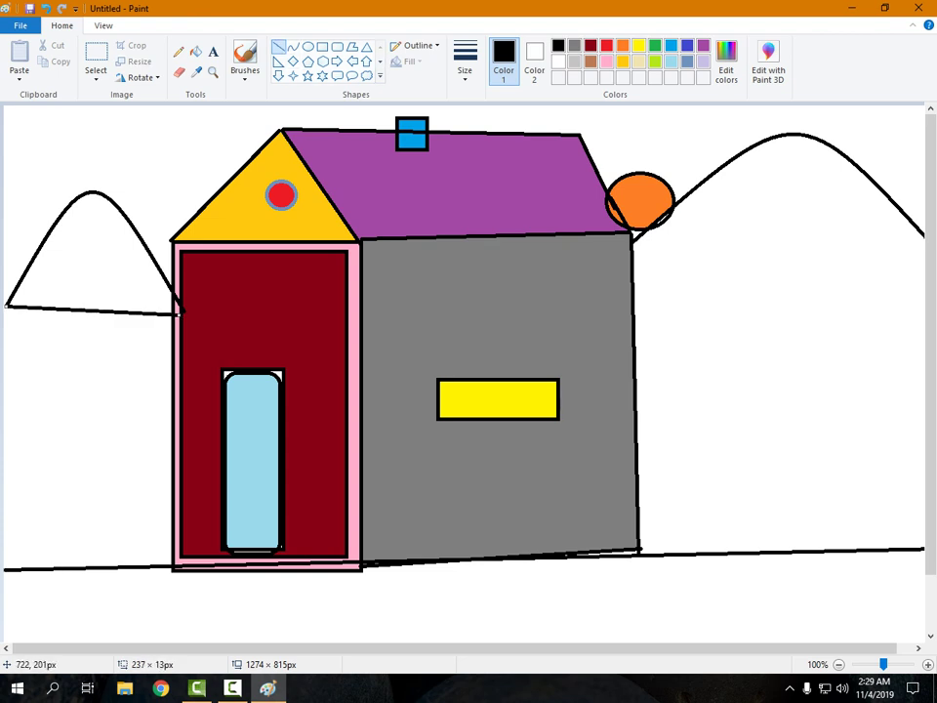
mouse_move(637, 393)
mouse_down()
mouse_move(735, 396)
mouse_move(932, 374)
mouse_up()
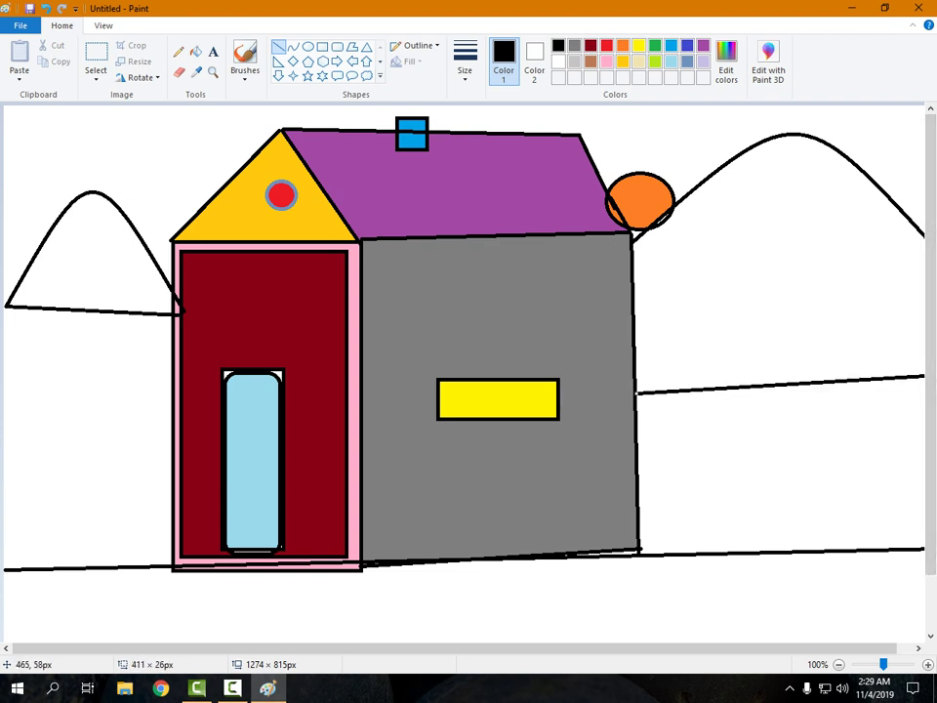
- Draw a taller curved hill about 230 × 402 px over the smaller hill and close its base with a straight line about 237 × 52 px
click(294, 46)
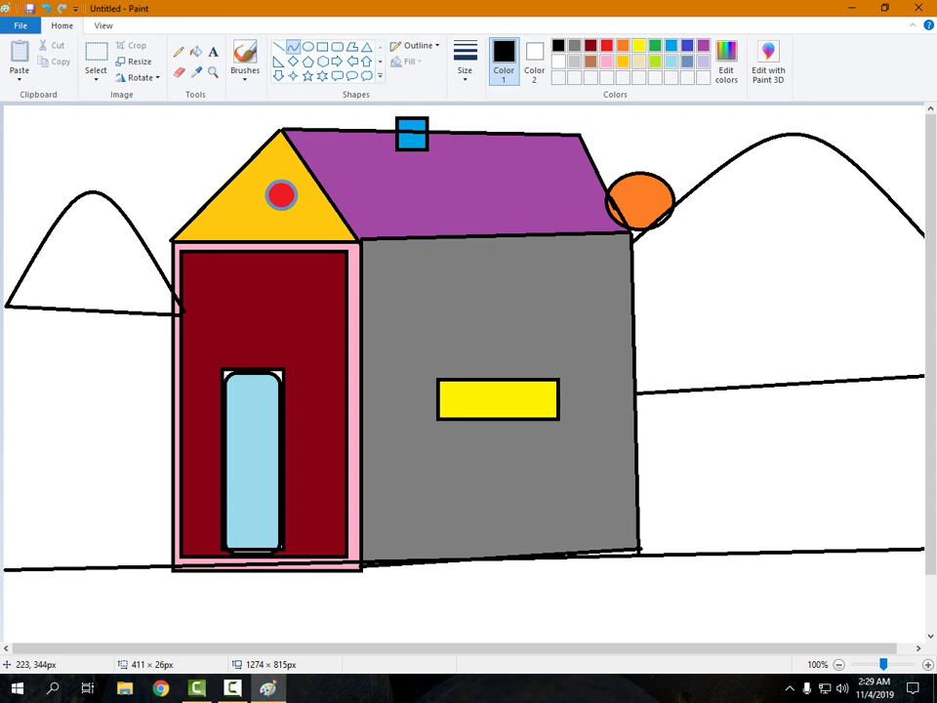
drag(168, 357, 118, 106)
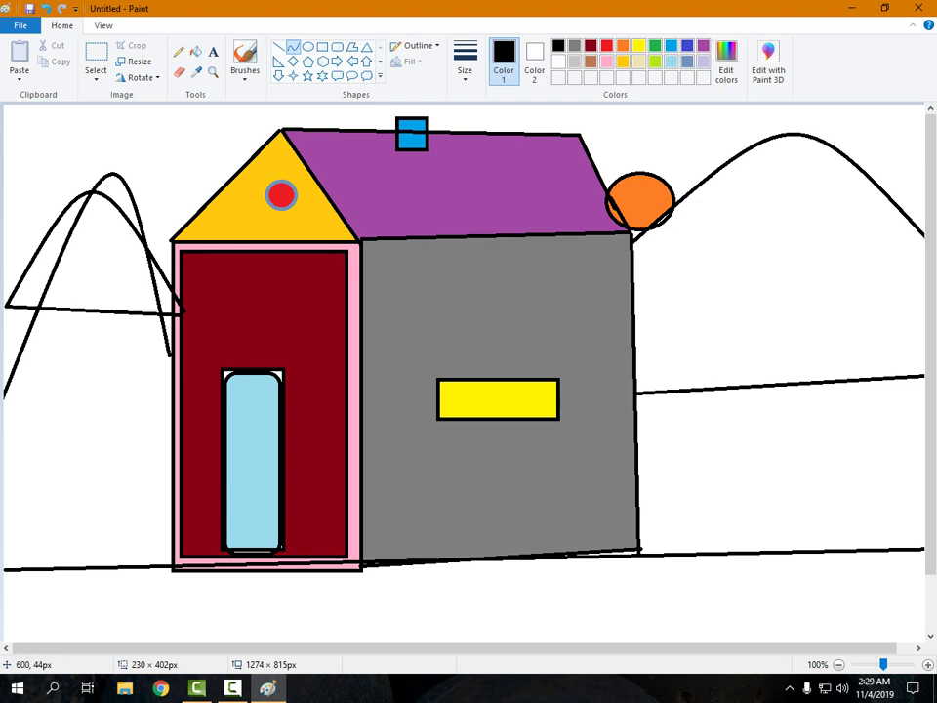
click(280, 46)
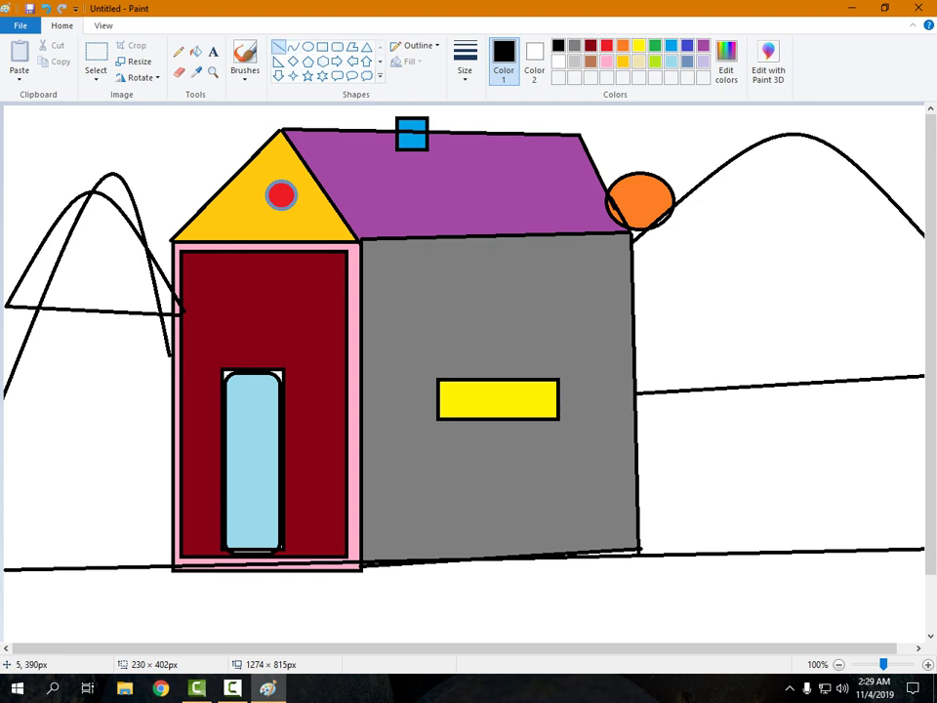
drag(8, 392, 180, 358)
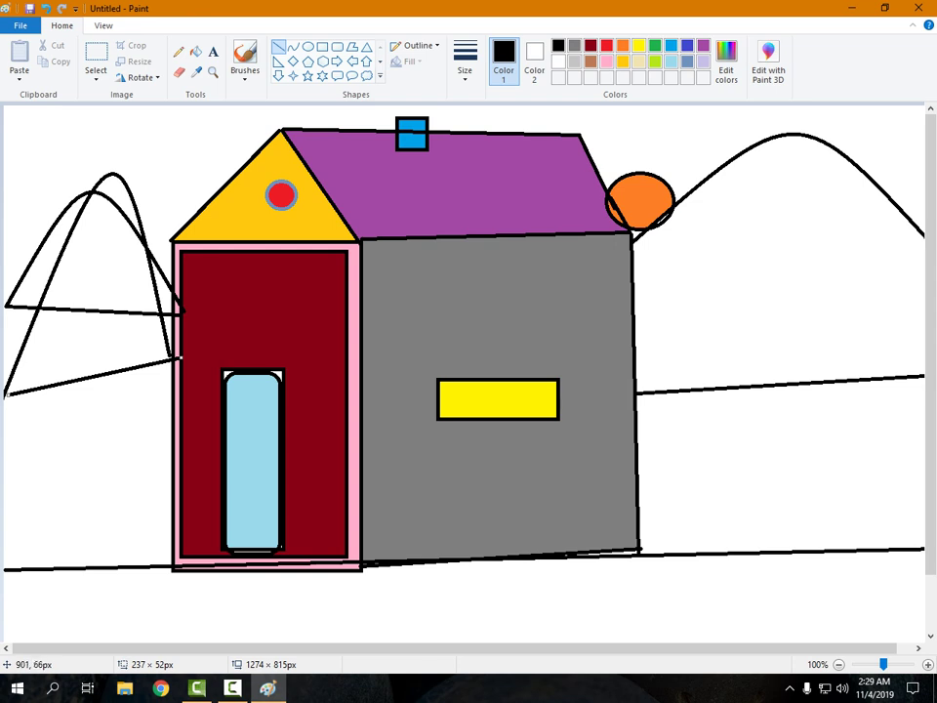
- Fill the sections of the two overlapping small hills and the large hill beside the sun with grey
click(574, 45)
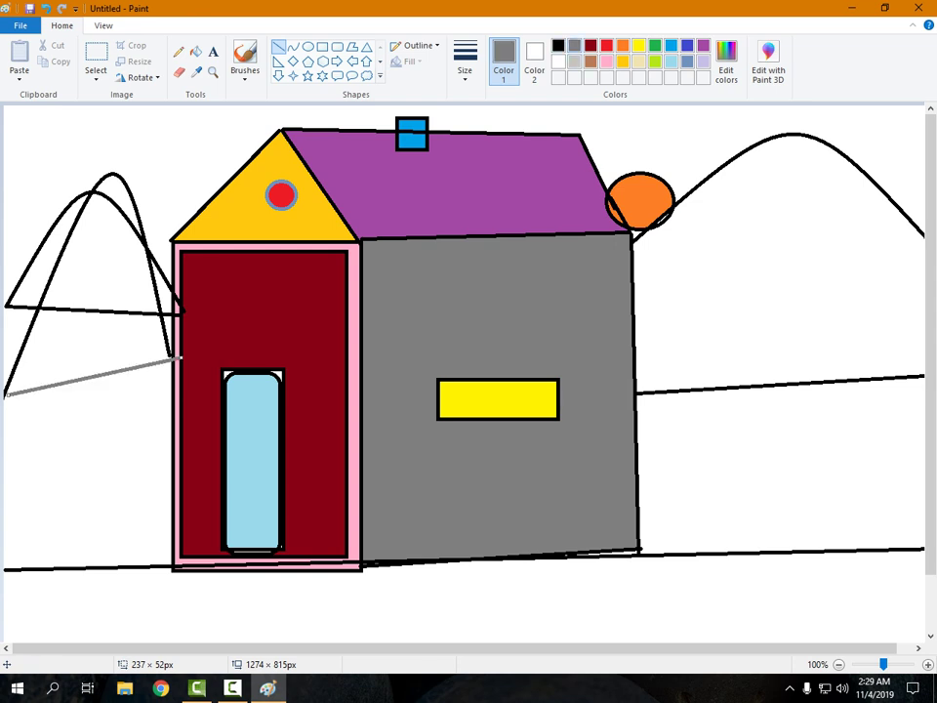
click(195, 50)
click(137, 256)
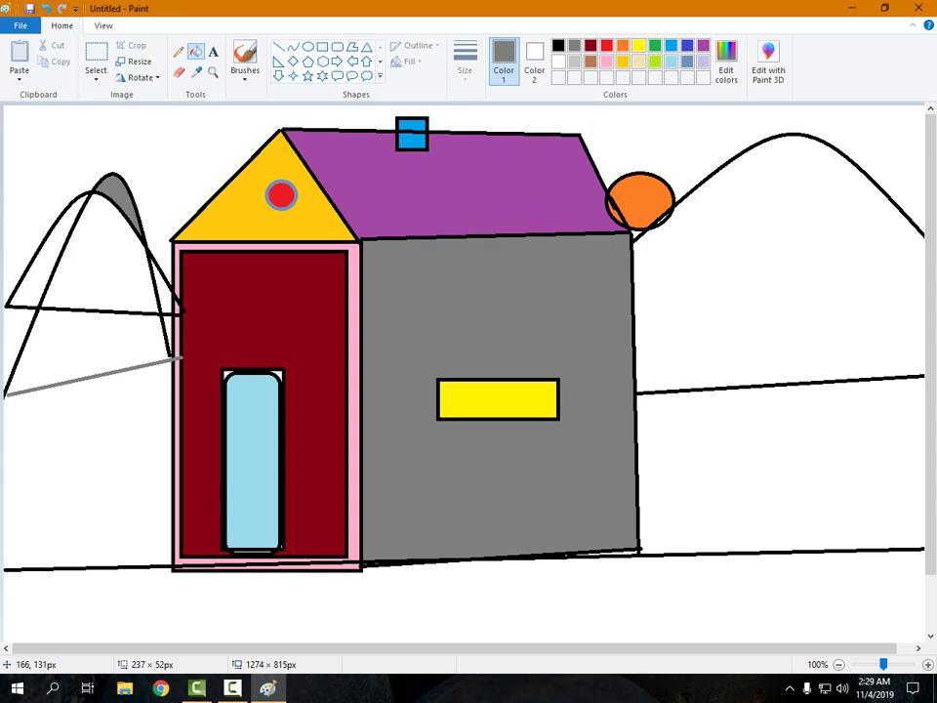
click(50, 259)
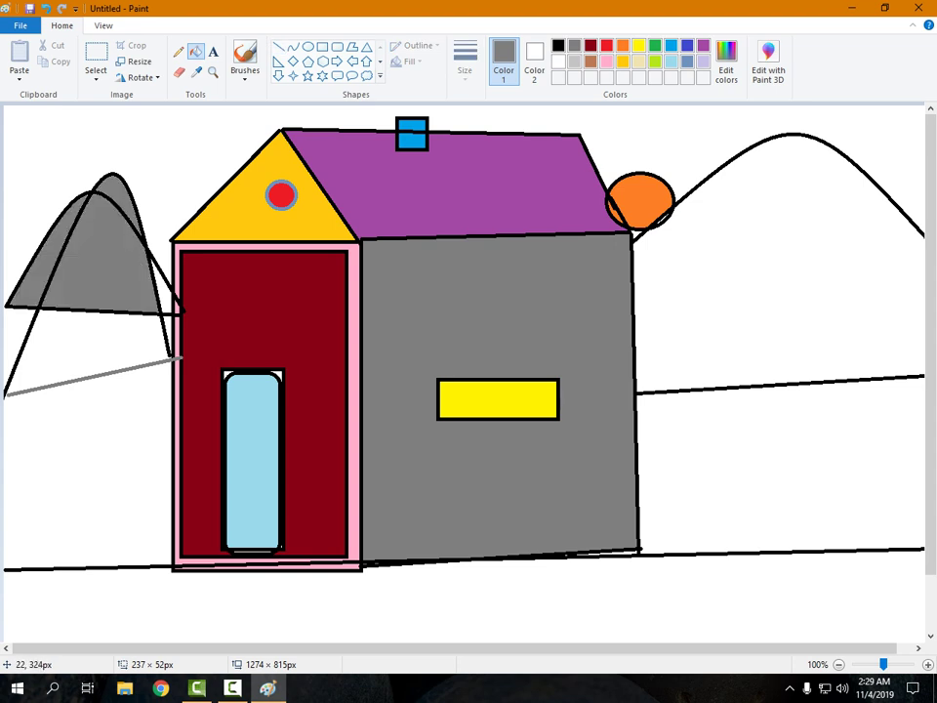
click(29, 366)
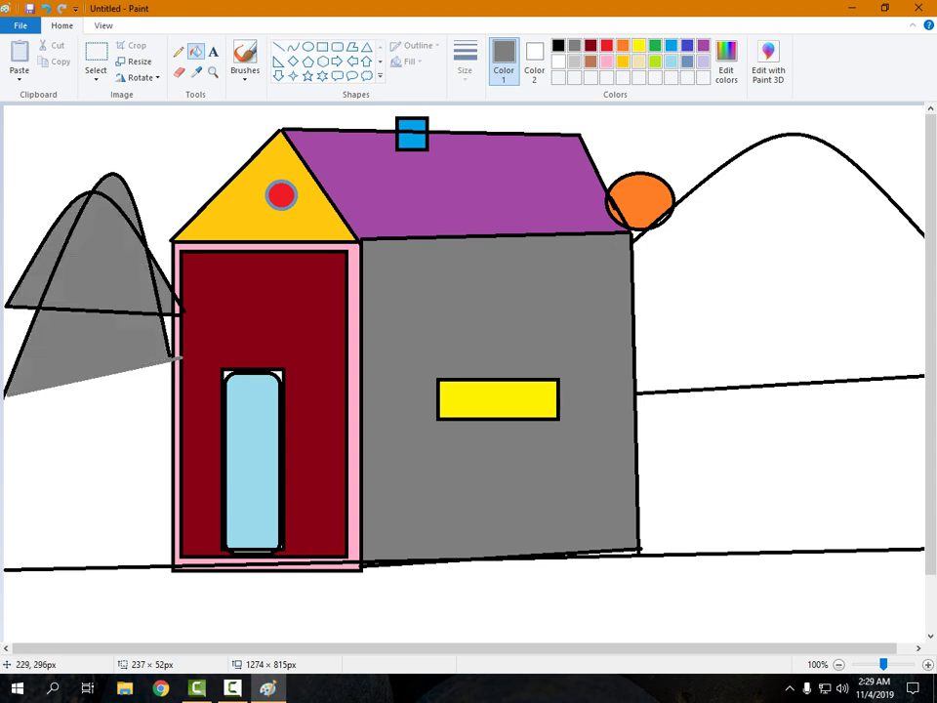
click(227, 402)
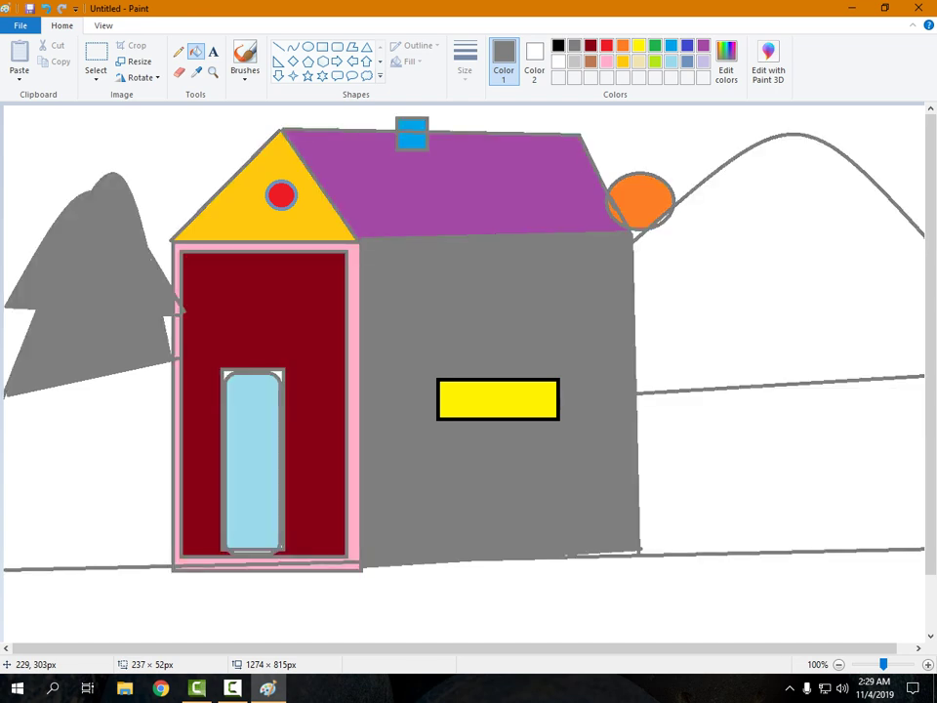
key(ctrl+z)
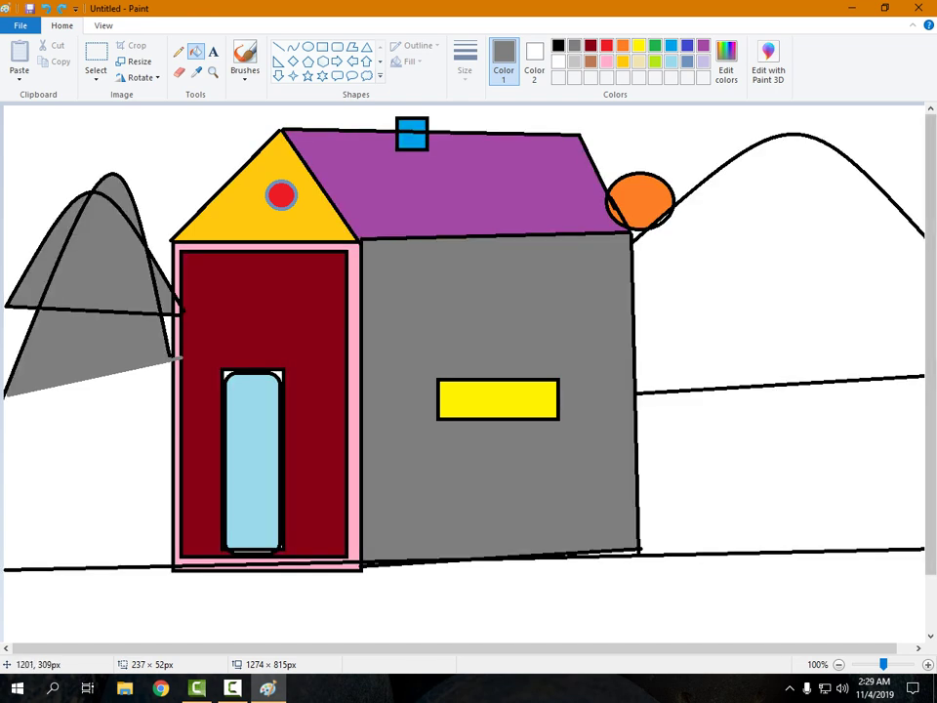
click(757, 298)
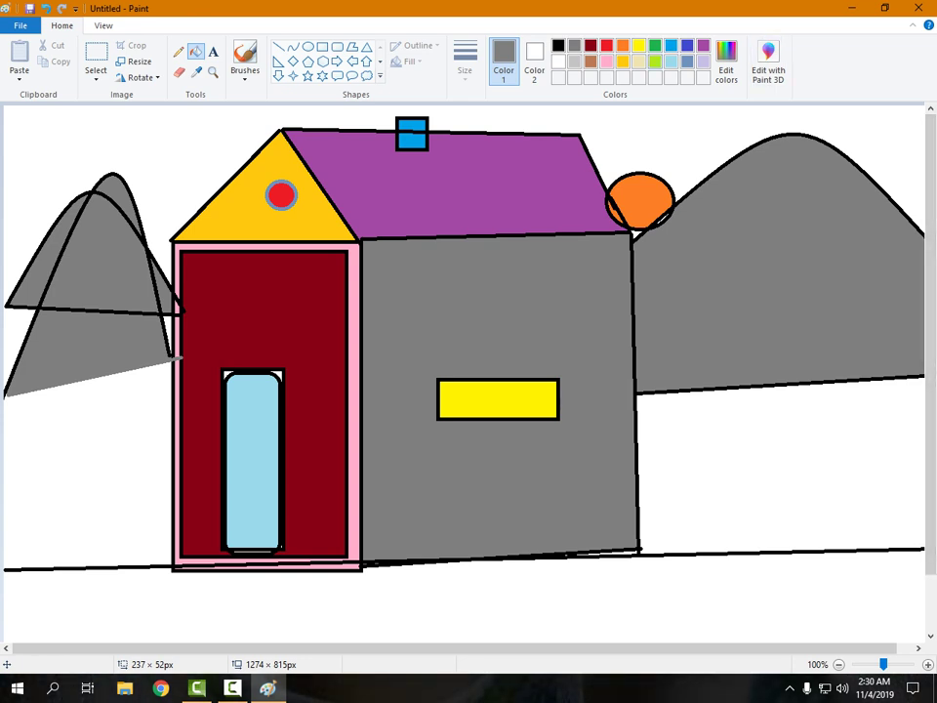
- Fill the ground areas on both sides of the house and the small gaps at the door's upper corners with green
click(793, 440)
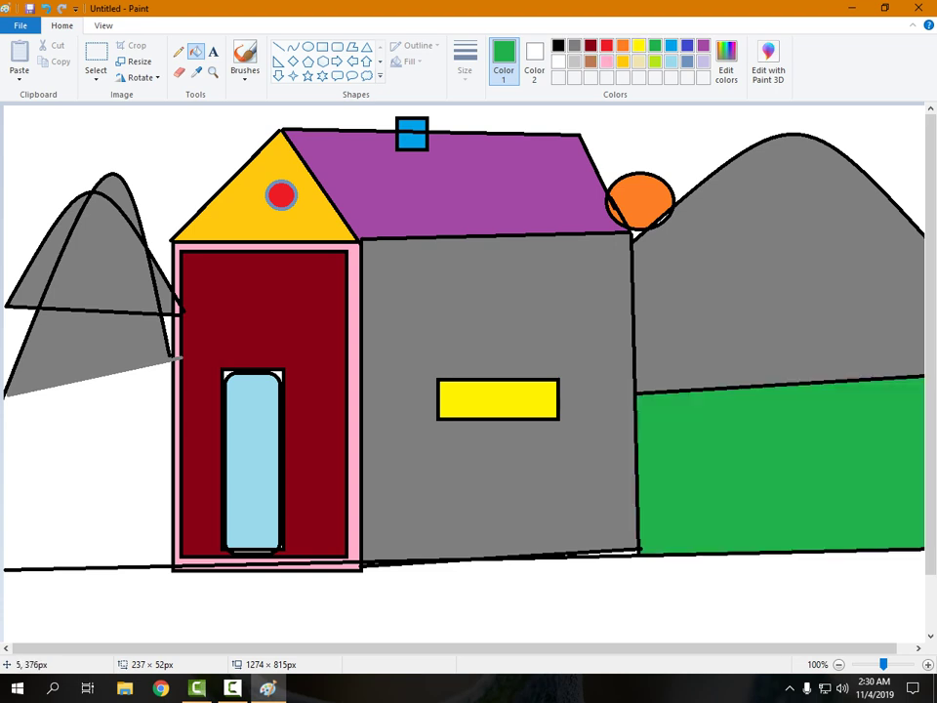
click(63, 459)
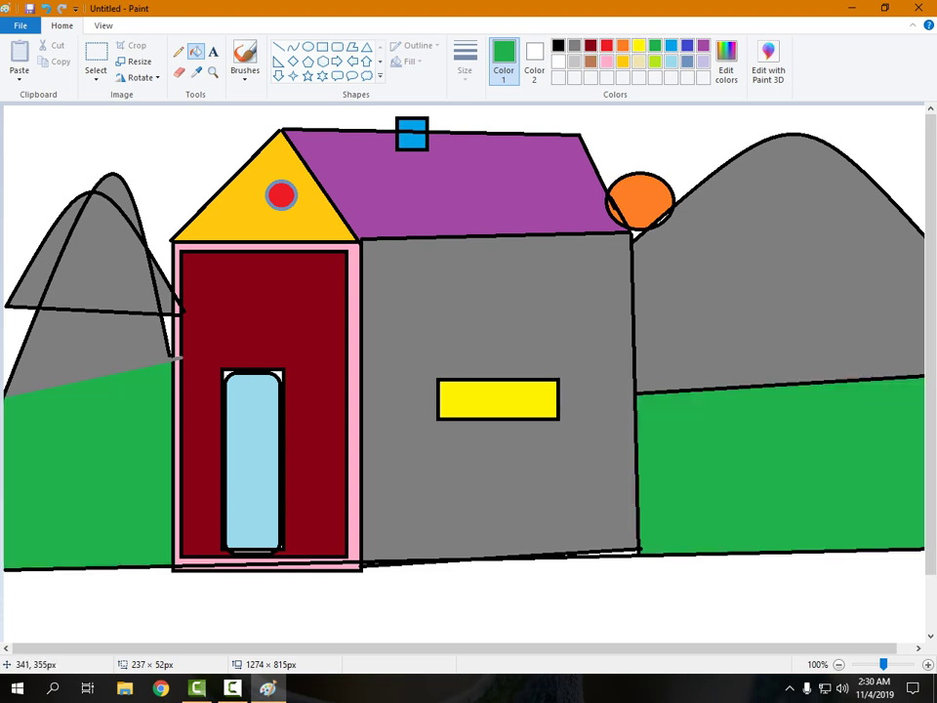
click(280, 372)
click(227, 372)
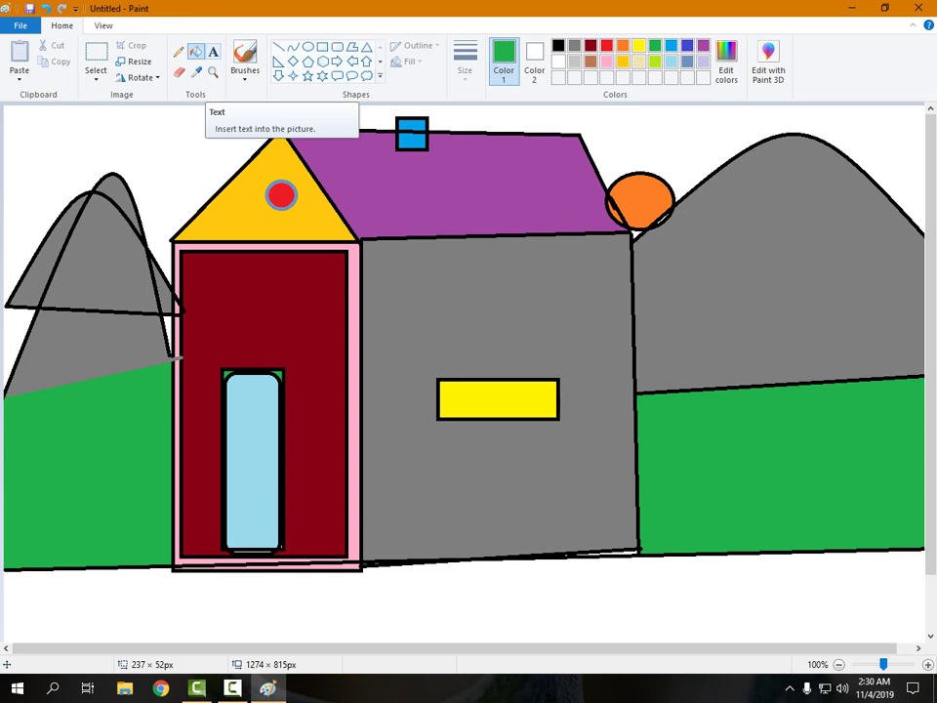
- Place a text box about 160 × 36 px on the purple roof and set its font to Bodoni MT, size 16, bold
click(213, 51)
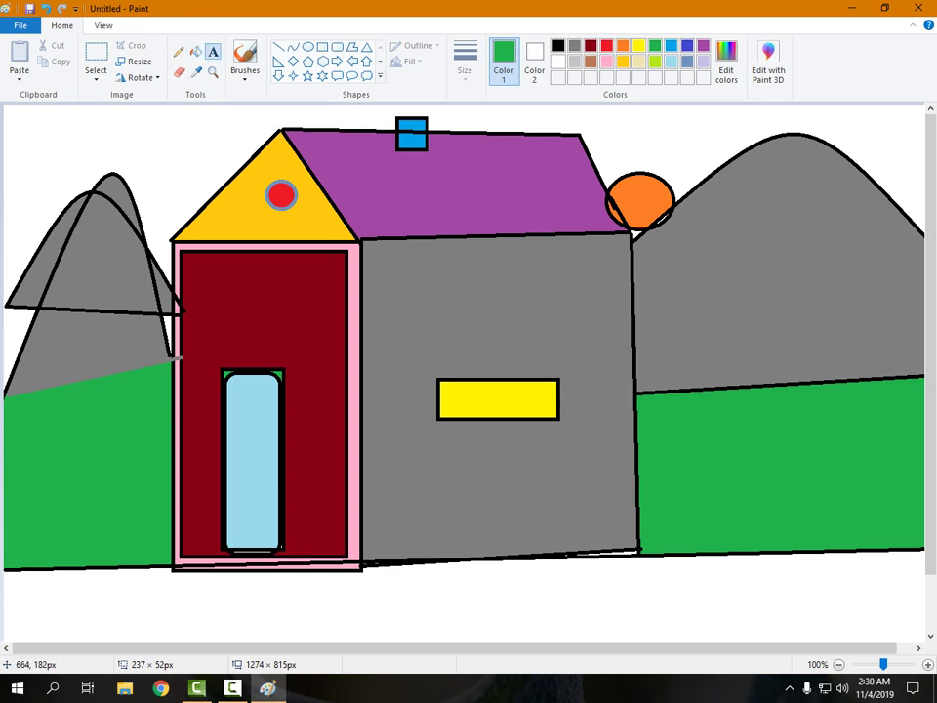
click(382, 187)
drag(424, 210, 505, 214)
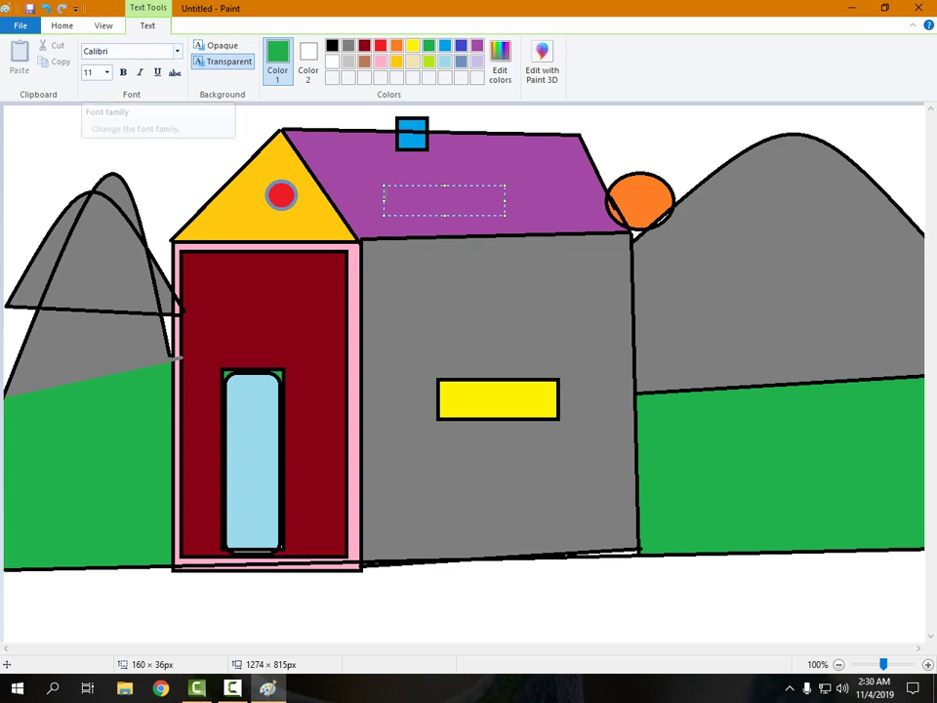
click(176, 51)
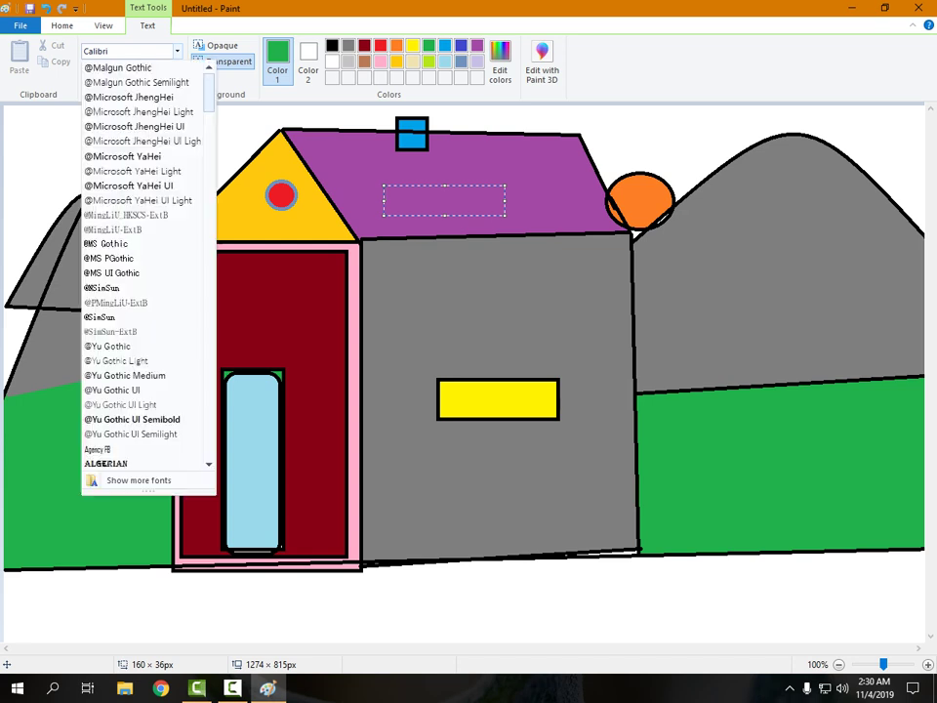
click(177, 51)
click(176, 50)
scroll(147, 263, down, 6)
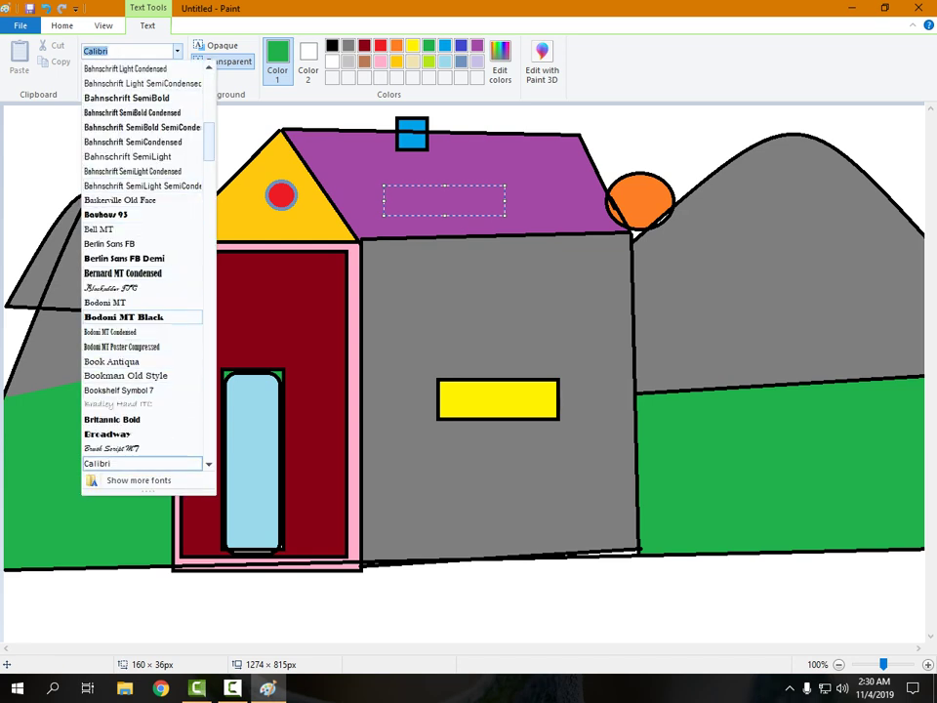
click(179, 303)
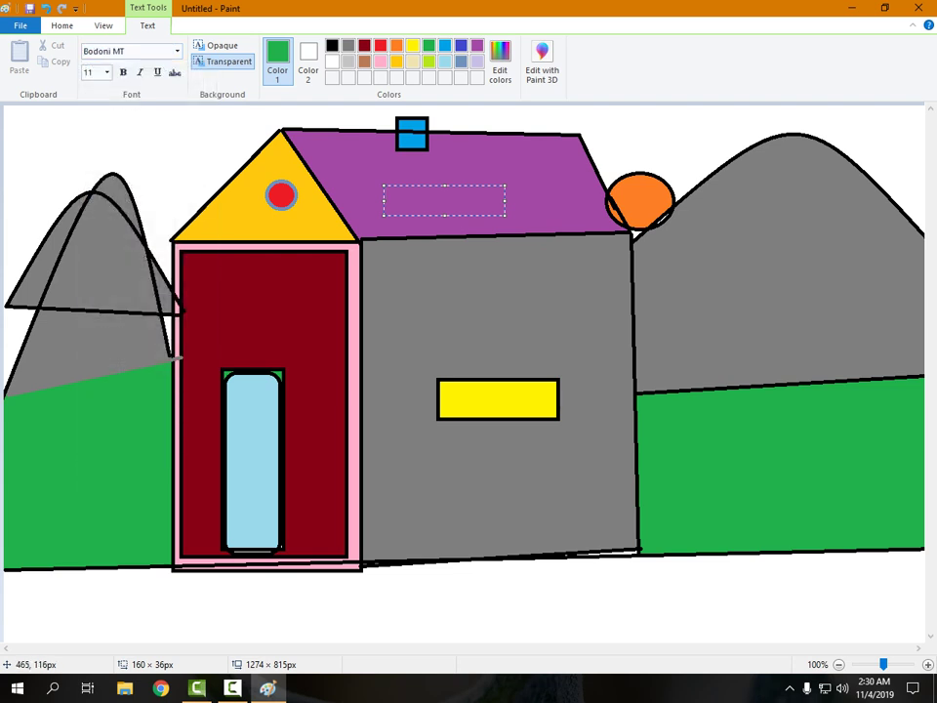
click(106, 72)
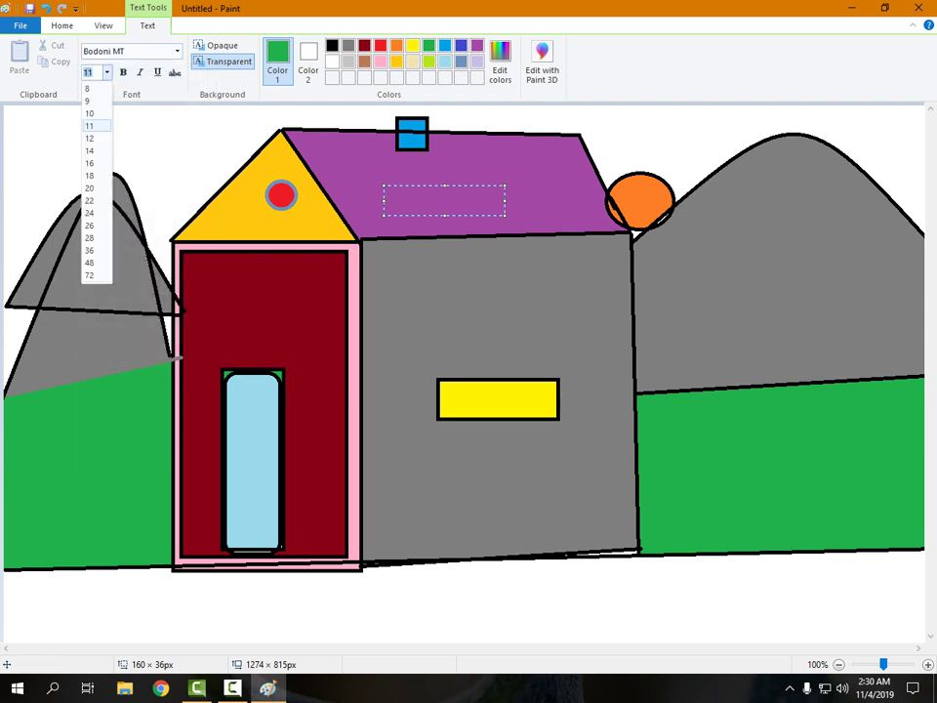
click(73, 123)
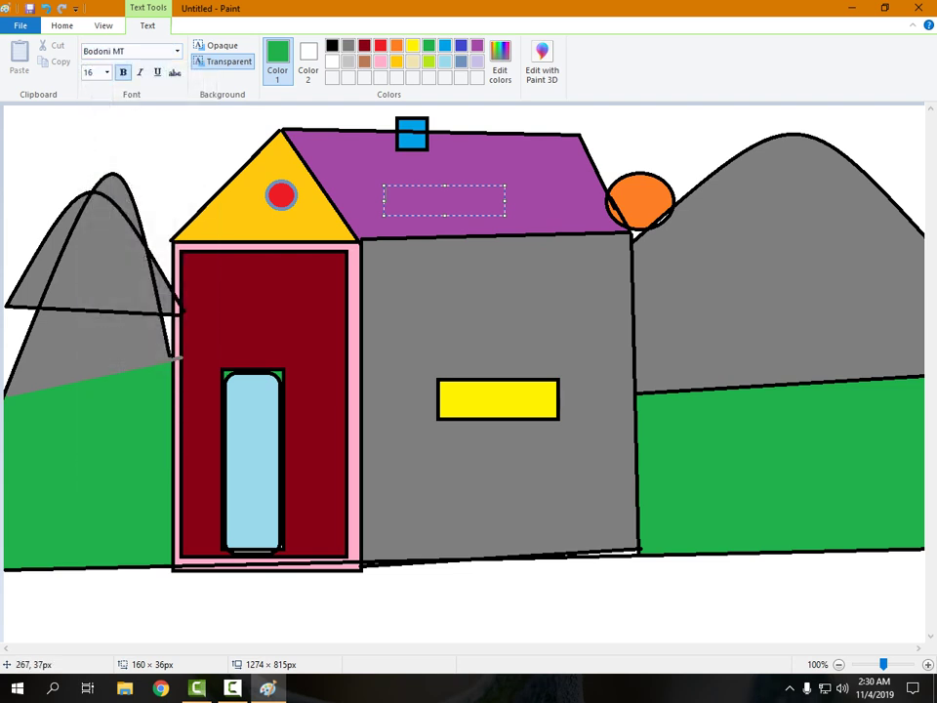
key(ctrl+b)
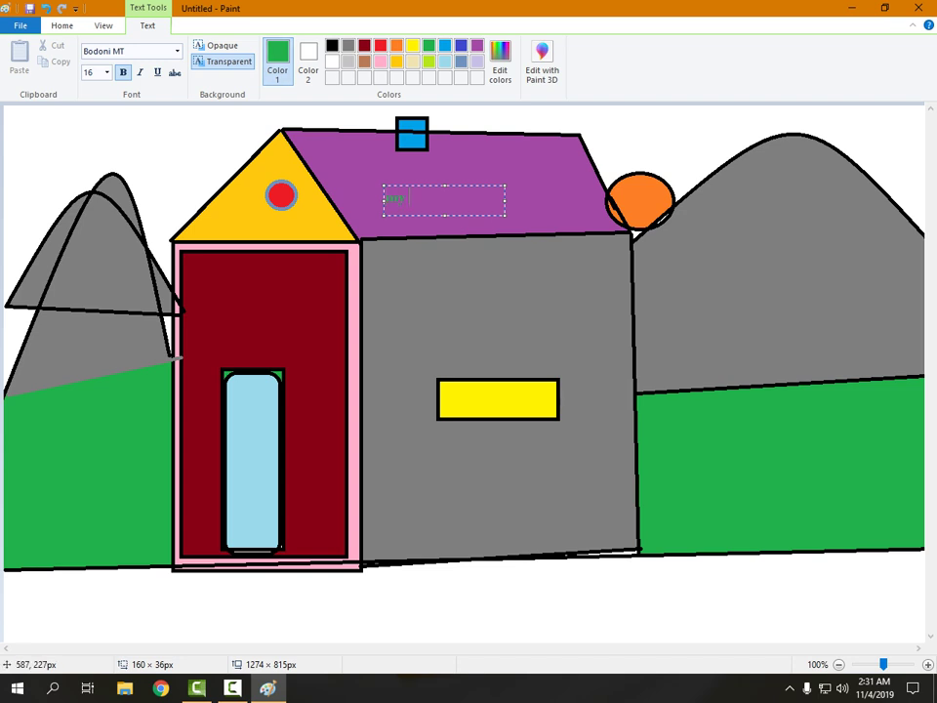
- Enter "my home" on the roof and format the text at size 28 in black
text(b)
key(ctrl+a)
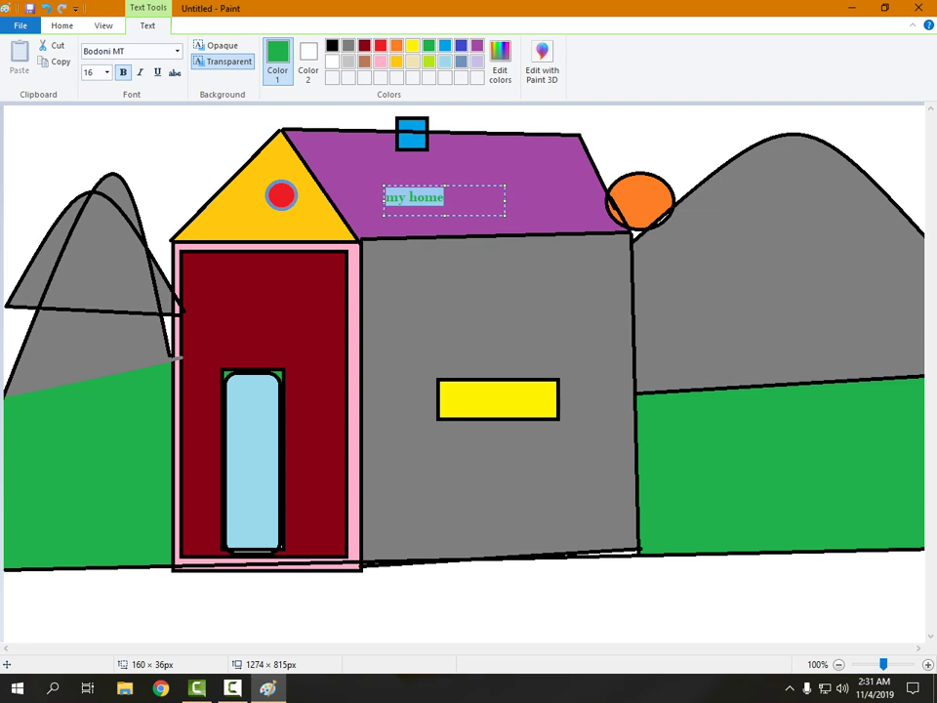
click(108, 72)
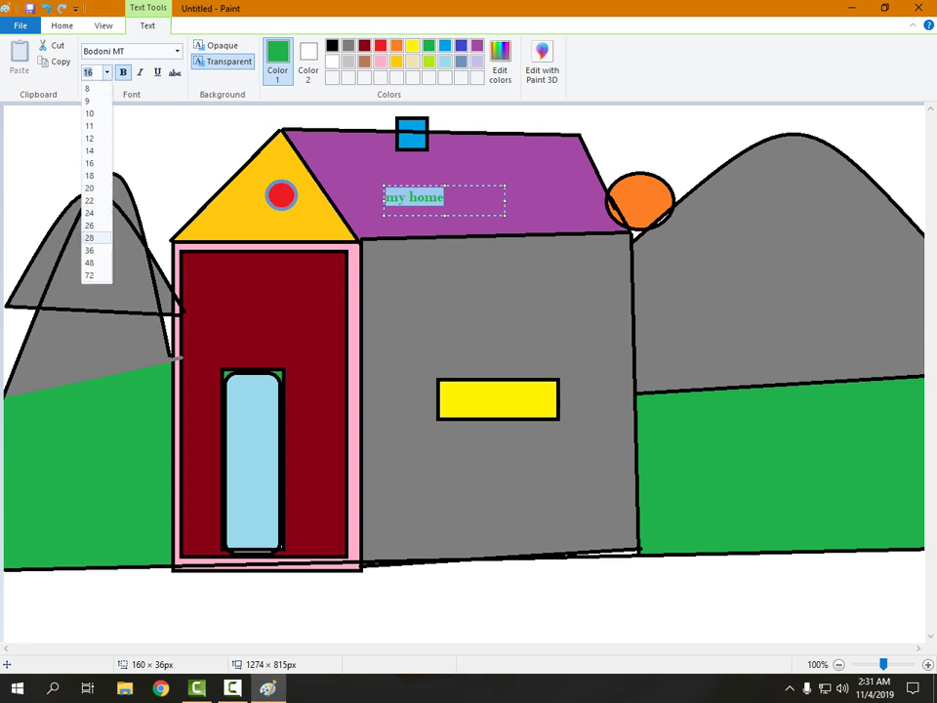
click(97, 237)
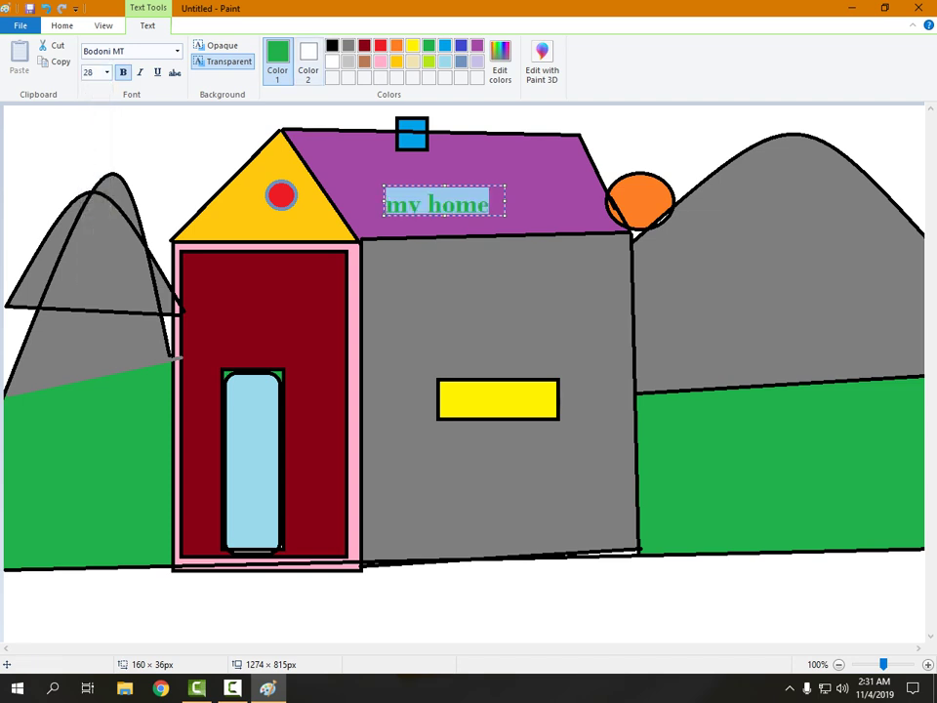
click(331, 45)
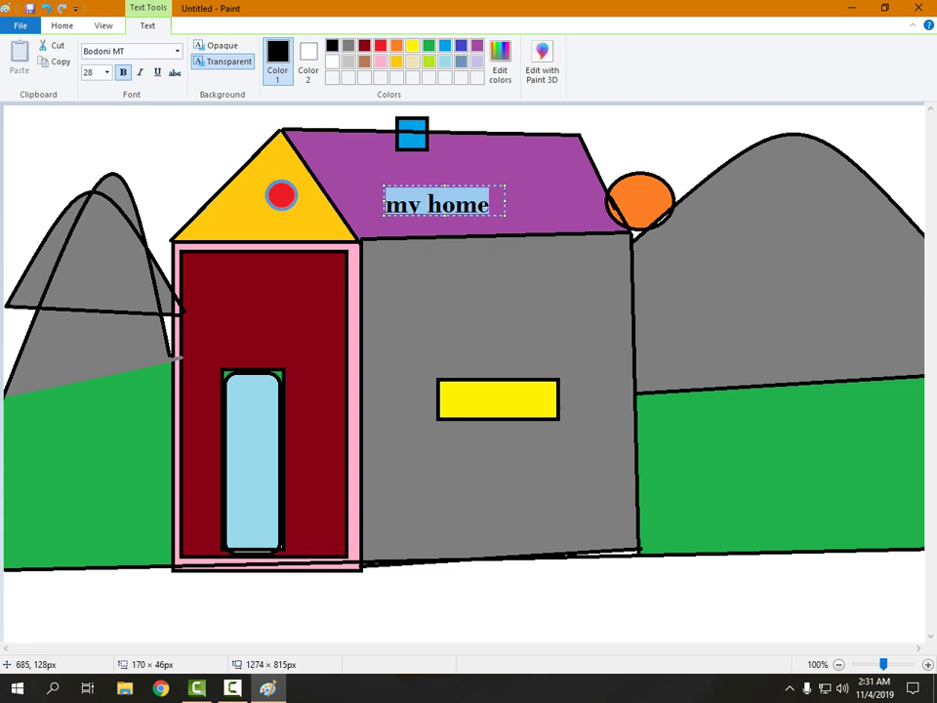
click(705, 212)
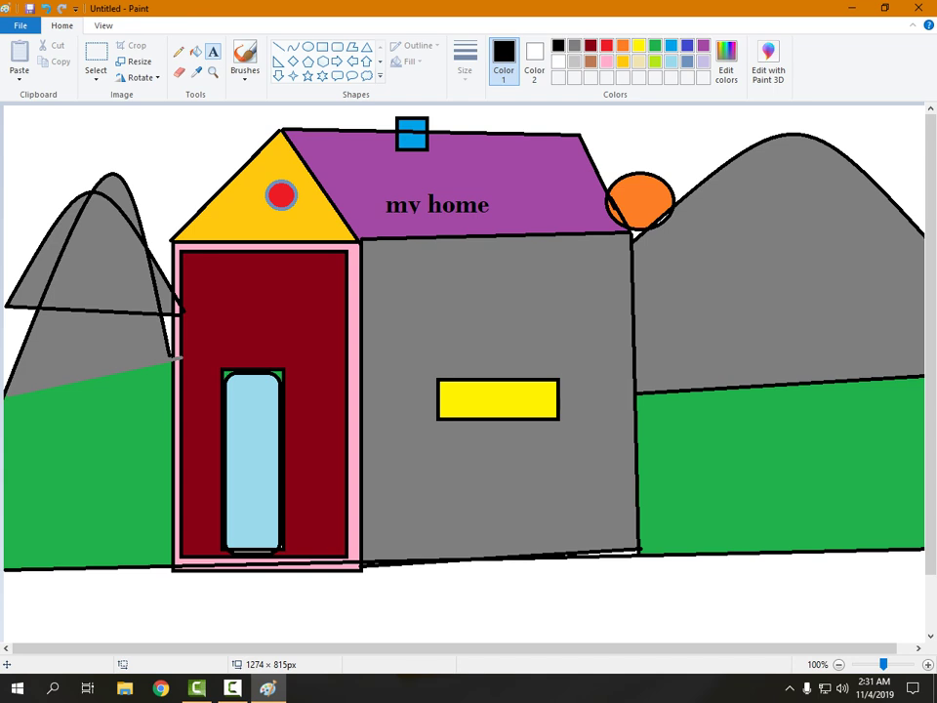
click(620, 124)
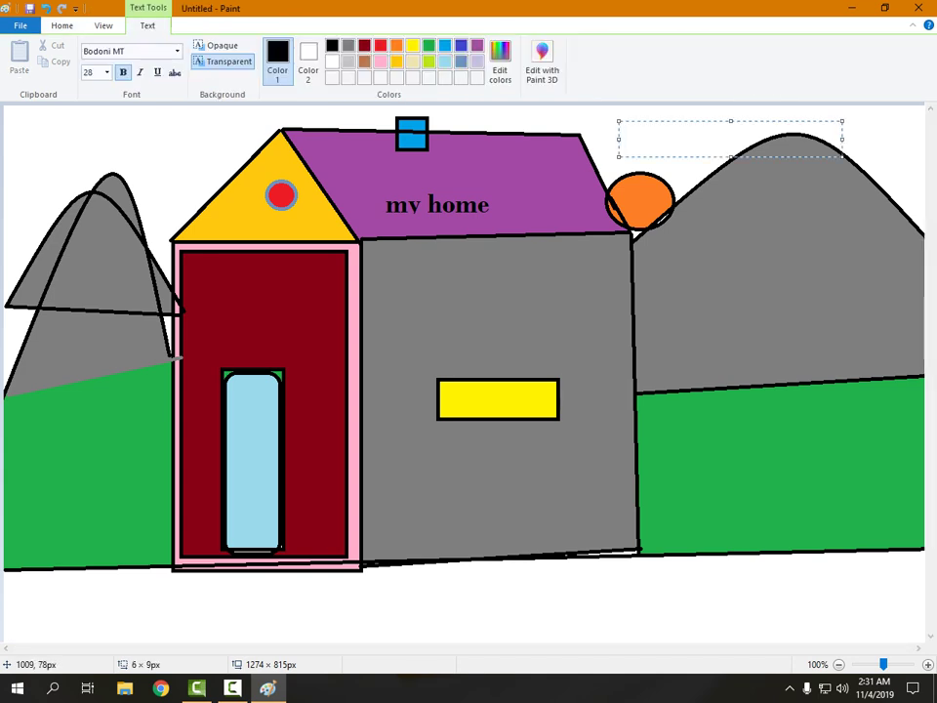
click(765, 190)
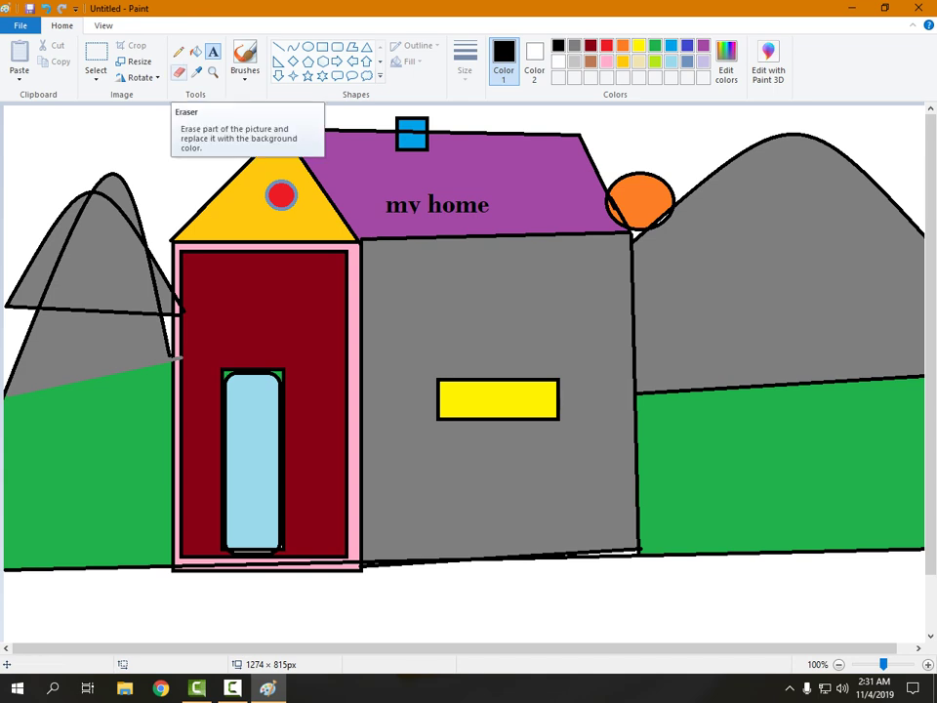
- Try the Eraser with freehand strokes across the house and hills, and undo the erasing
click(178, 71)
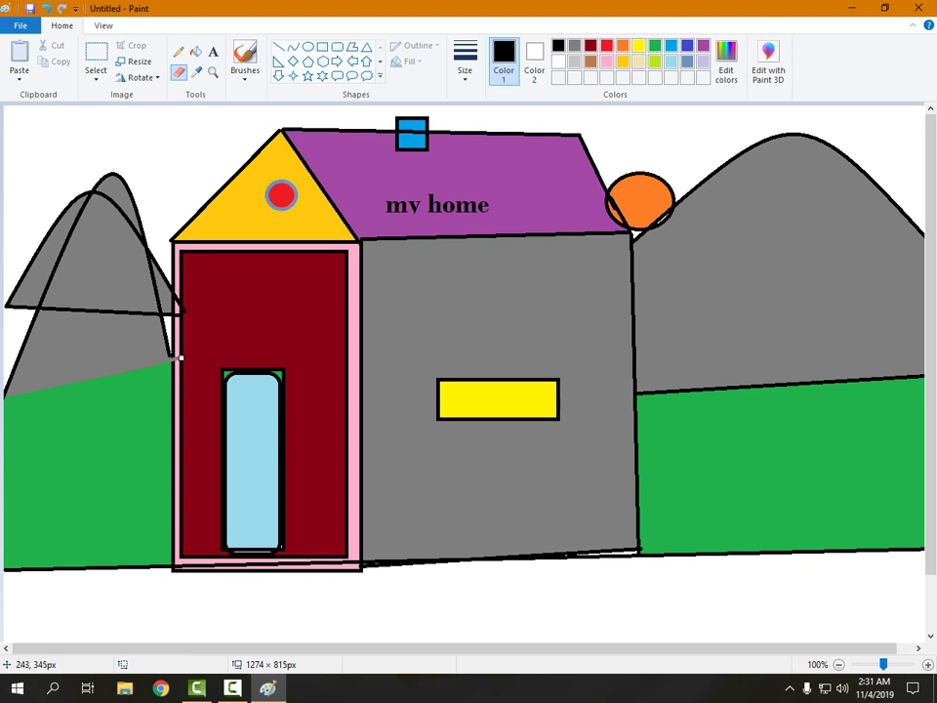
mouse_move(180, 358)
mouse_down()
mouse_move(177, 365)
mouse_move(178, 352)
mouse_up()
mouse_move(791, 323)
mouse_down()
mouse_move(515, 401)
mouse_move(330, 226)
mouse_move(180, 427)
mouse_move(879, 293)
mouse_move(493, 485)
mouse_up()
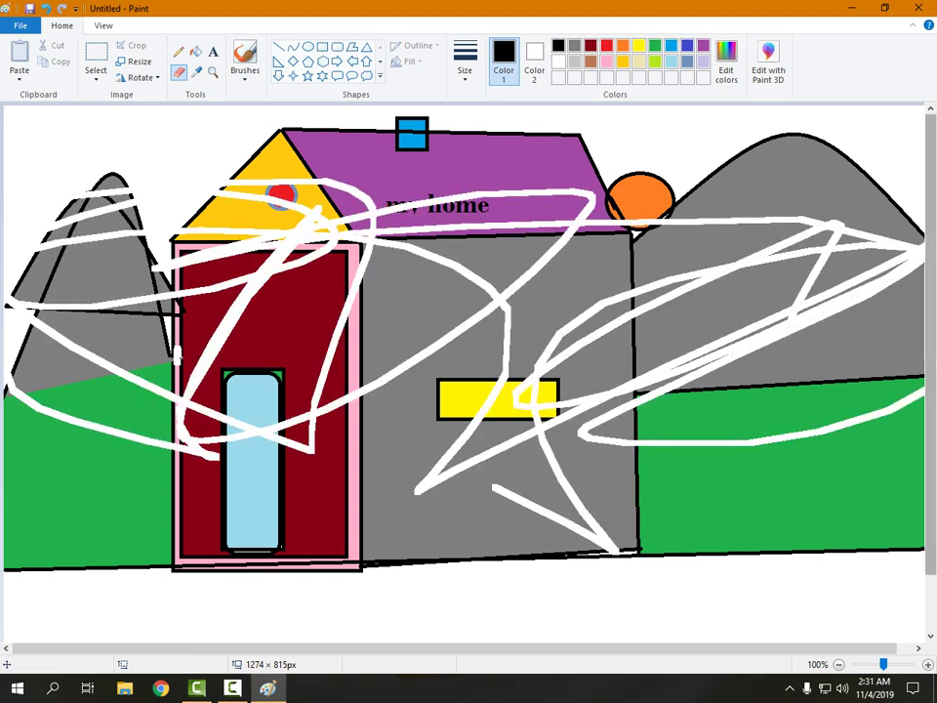
key(ctrl+z)
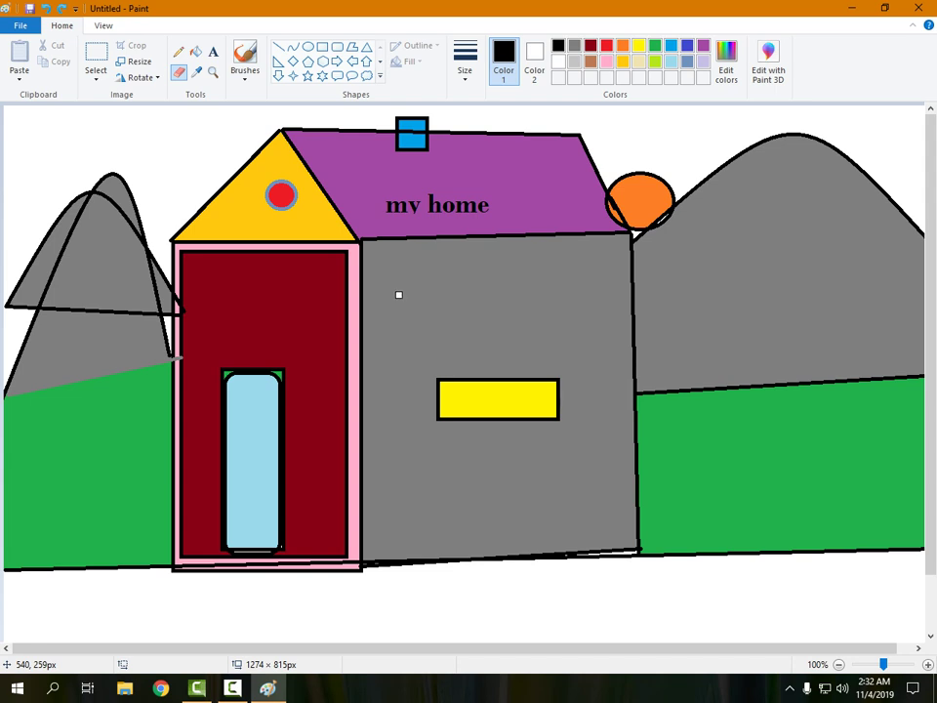
- Try larger and smaller sizes for the Eraser
key(ctrl+plus)
key(ctrl+plus)
key(ctrl+plus)
key(ctrl+plus)
key(ctrl+plus)
key(ctrl+plus)
key(ctrl+plus)
key(ctrl+plus)
key(ctrl+plus)
key(ctrl+plus)
key(ctrl+minus)
key(ctrl+minus)
key(ctrl+minus)
key(ctrl+minus)
key(ctrl+minus)
key(ctrl+minus)
key(ctrl+minus)
key(ctrl+minus)
key(ctrl+minus)
key(ctrl+minus)
key(ctrl+minus)
key(ctrl+plus)
key(ctrl+plus)
key(ctrl+plus)
key(ctrl+plus)
key(ctrl+plus)
key(ctrl+plus)
- Magnify the house to 200% and look over its front from the roof down to the ground line
click(196, 71)
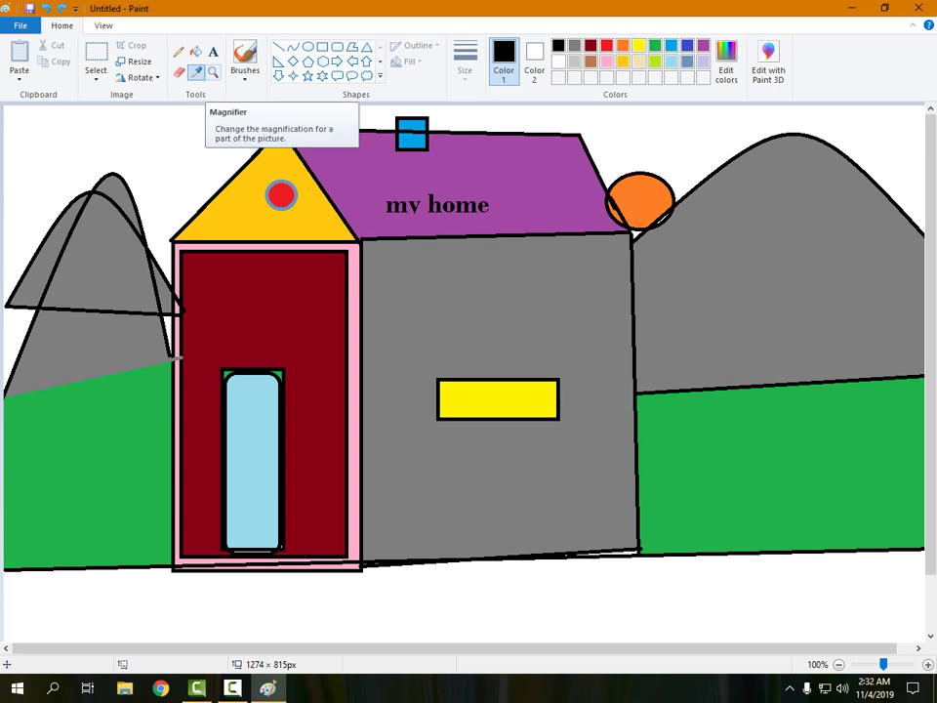
click(213, 73)
click(370, 240)
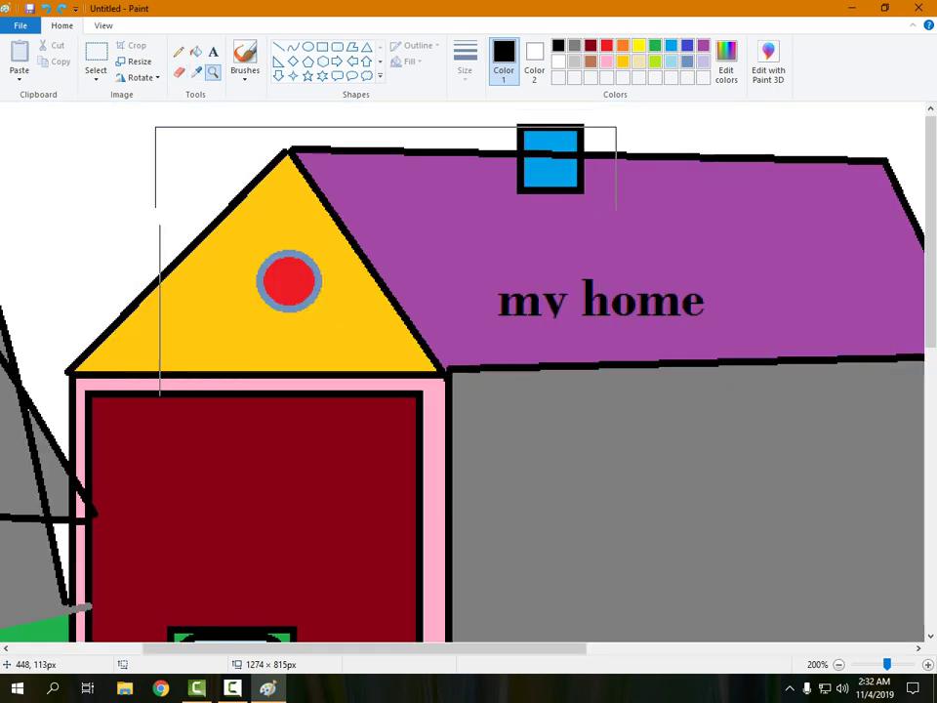
scroll(419, 322, down, 4)
scroll(458, 389, up, 4)
scroll(451, 352, down, 3)
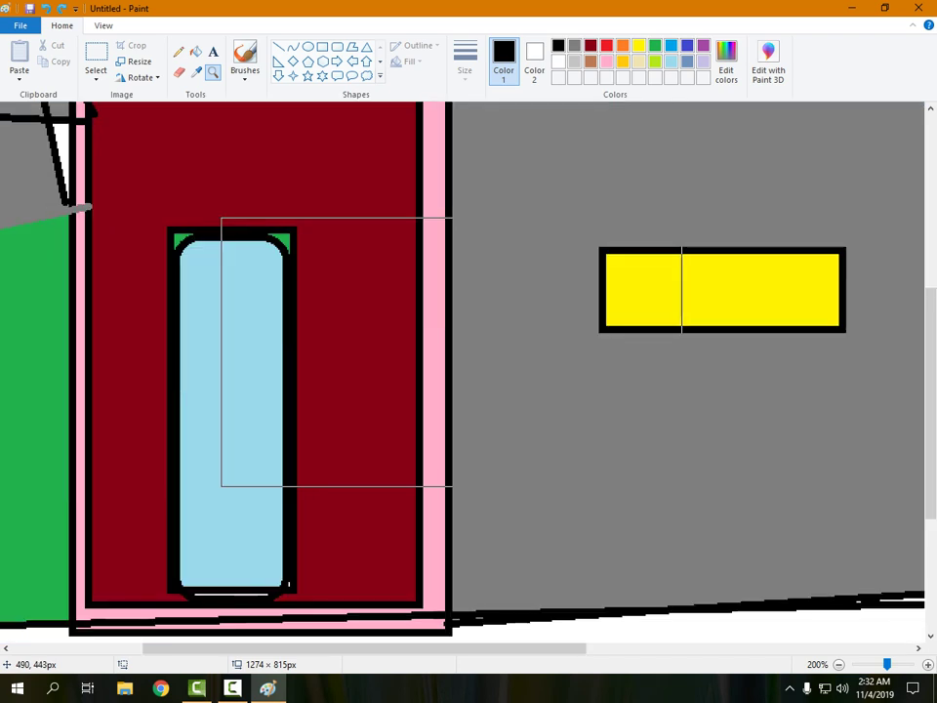
scroll(458, 362, down, 3)
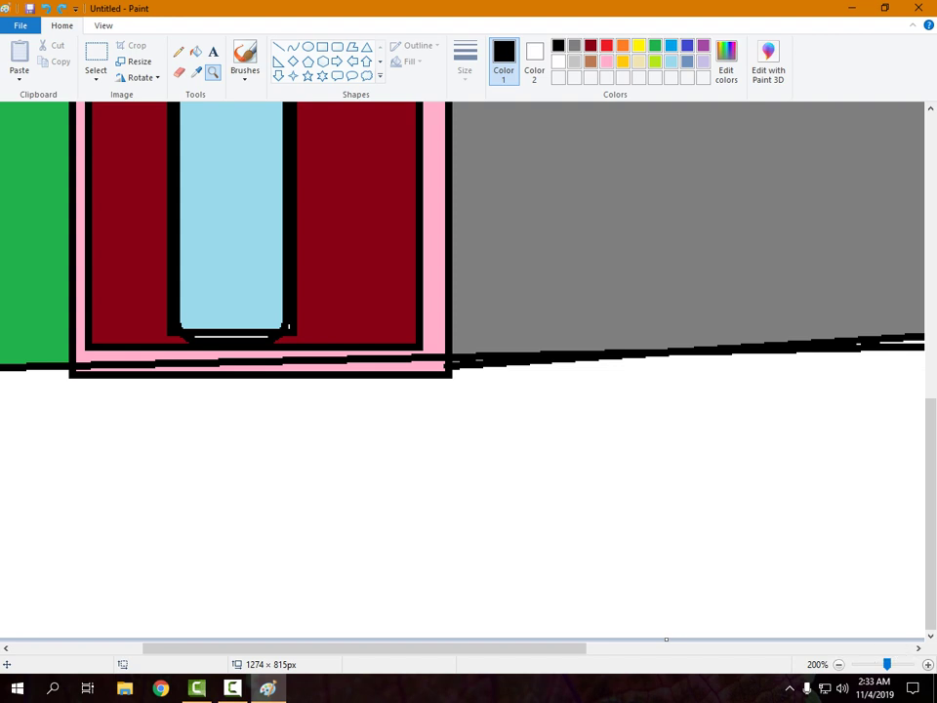
- Zoom the picture out to 25%, back in to 50% and up to 200%
drag(887, 664, 858, 663)
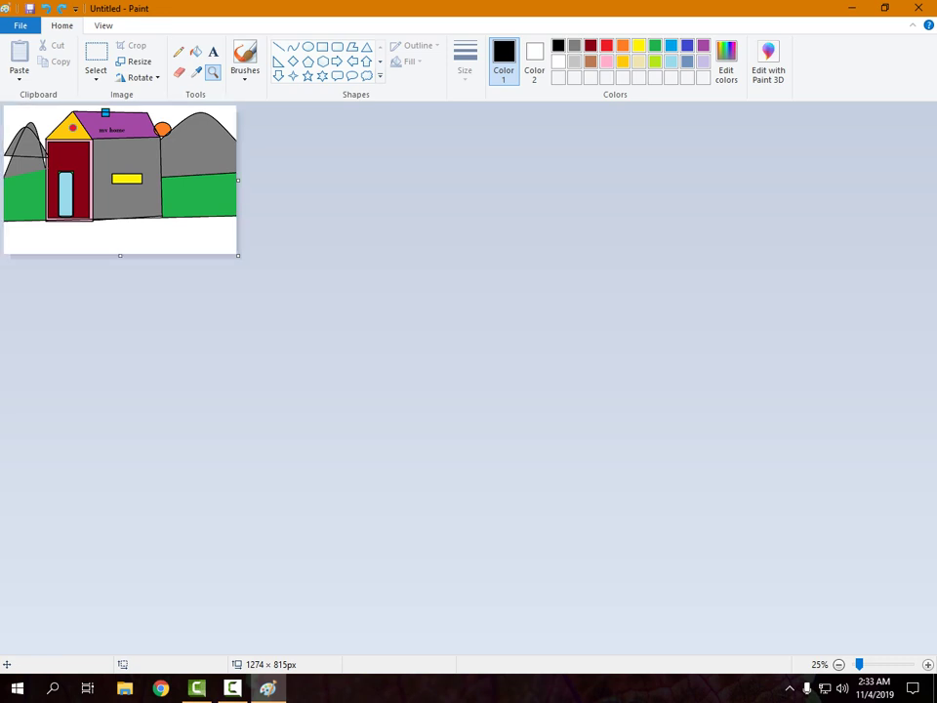
click(644, 498)
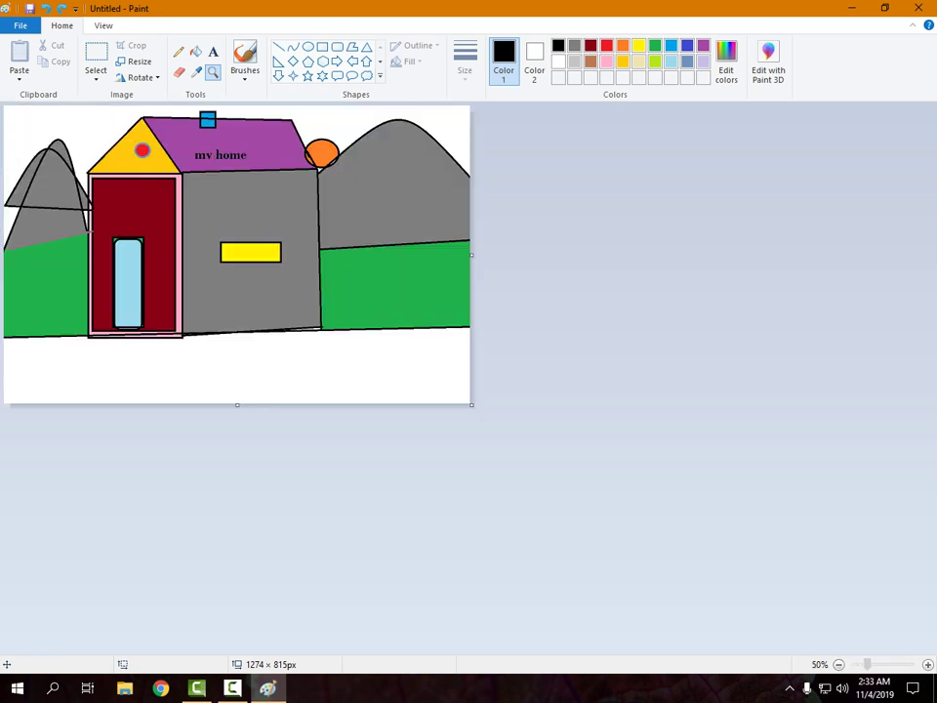
key(ctrl+Page_Up)
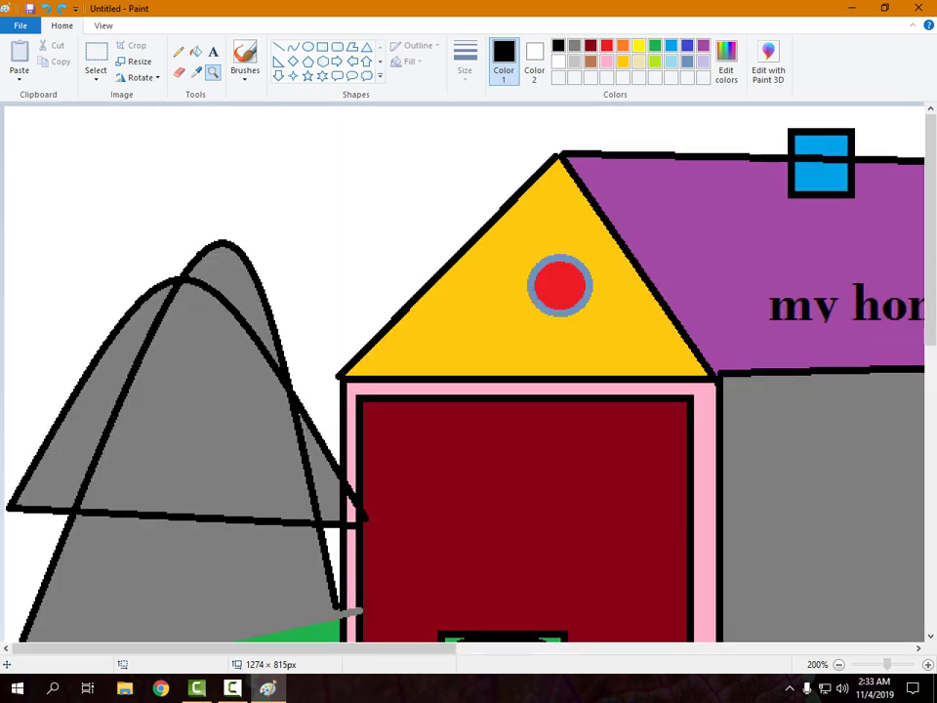
- Paint black freehand strokes with the Brush beside the gable and with Calligraphy brush 1 around the sun and the large hill
key(ctrl+Page_Down)
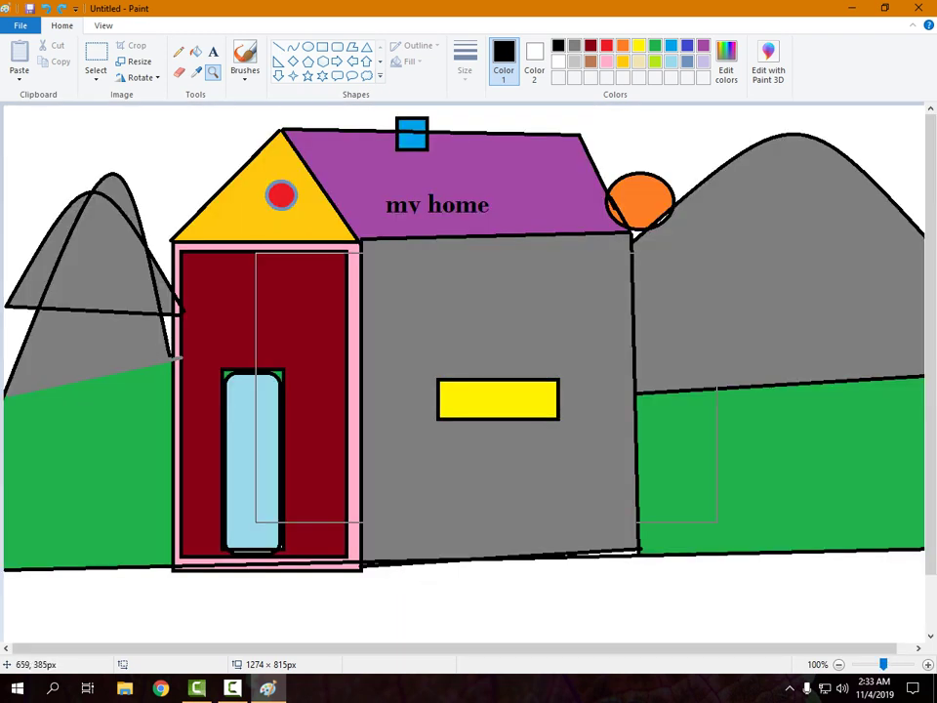
click(196, 73)
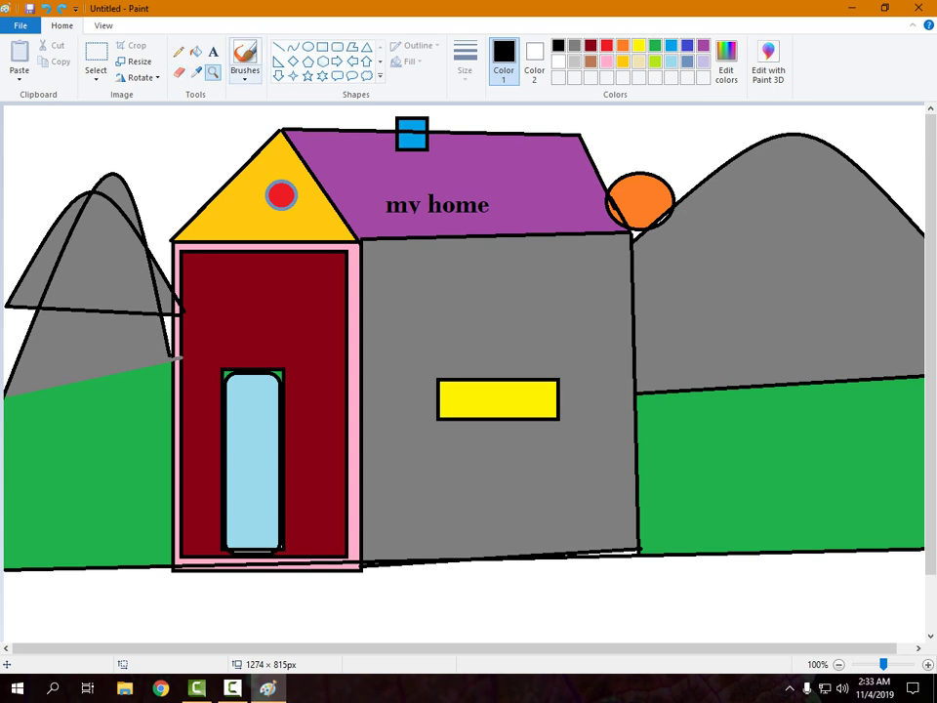
click(245, 69)
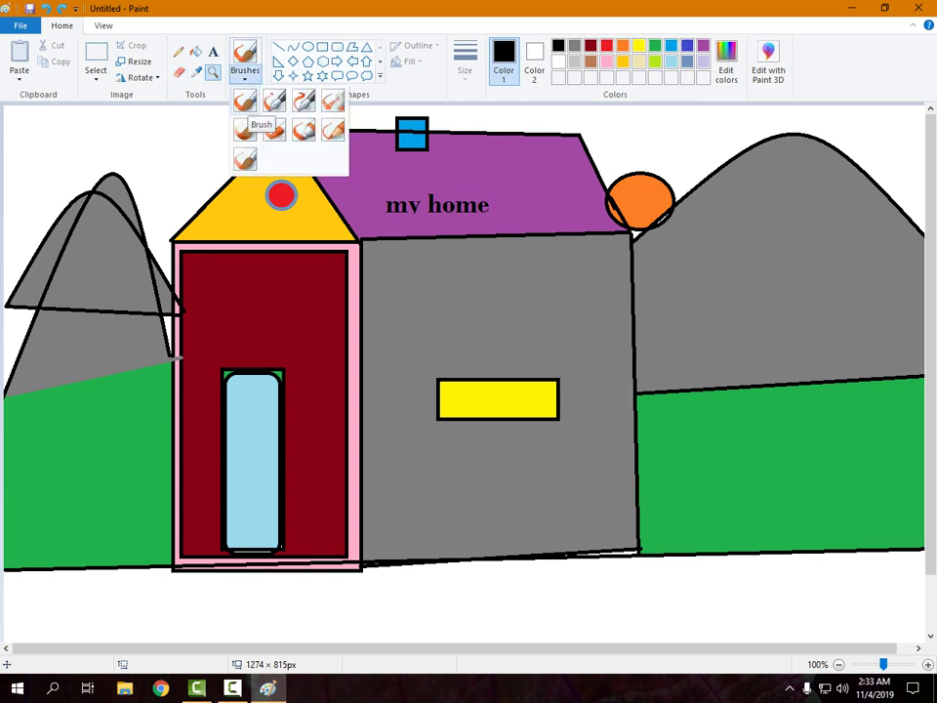
click(245, 100)
mouse_move(205, 127)
mouse_down()
mouse_move(181, 177)
mouse_move(228, 151)
mouse_up()
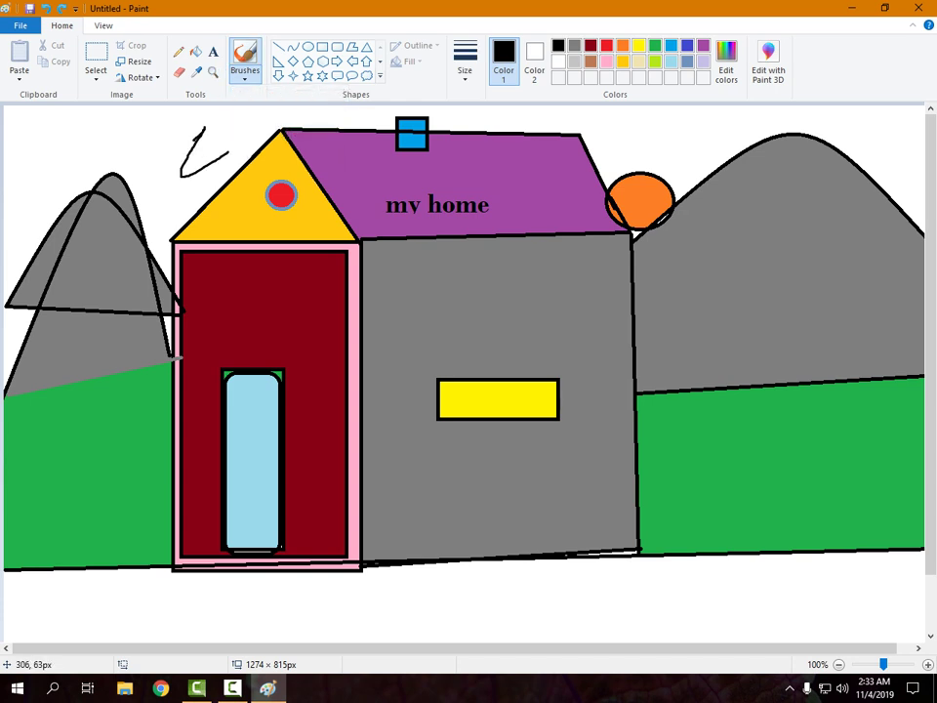
click(245, 68)
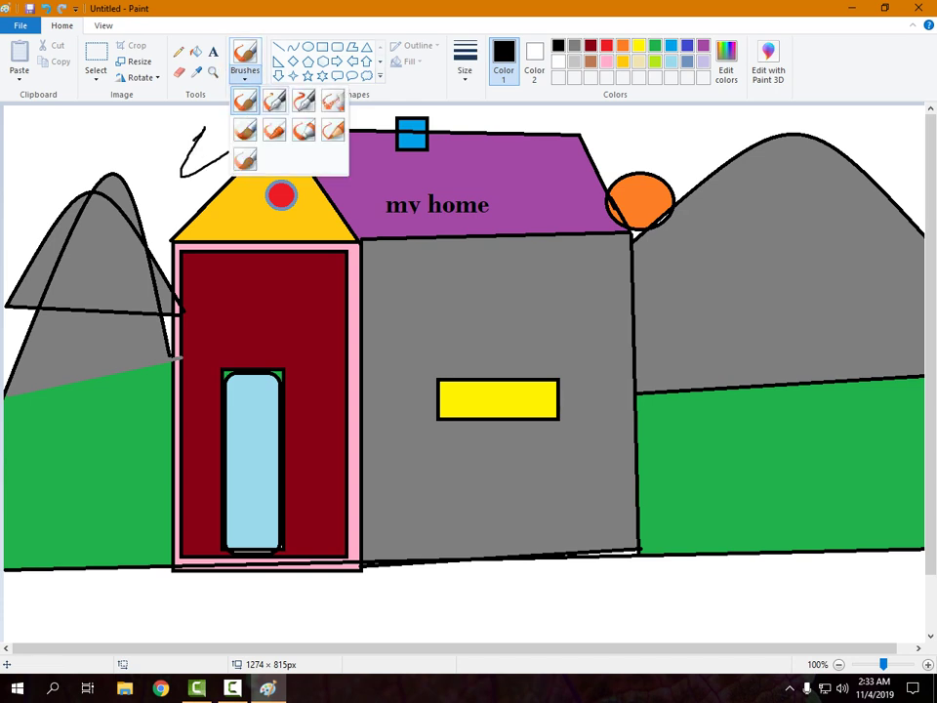
click(236, 159)
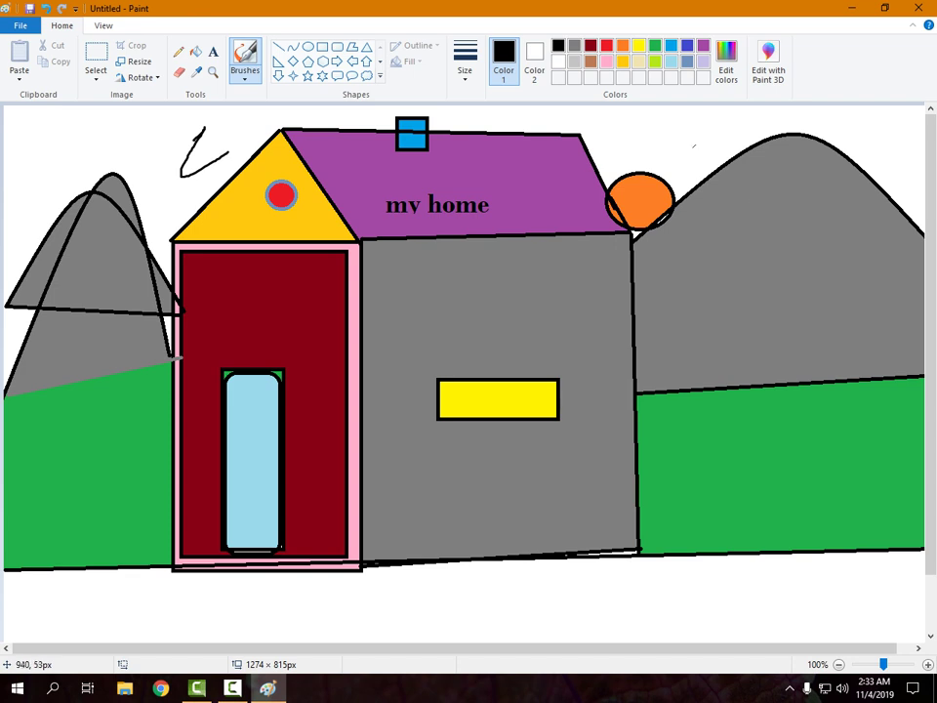
mouse_move(693, 146)
mouse_down()
mouse_move(681, 134)
mouse_move(863, 114)
mouse_move(890, 160)
mouse_move(865, 210)
mouse_move(811, 250)
mouse_move(859, 260)
mouse_up()
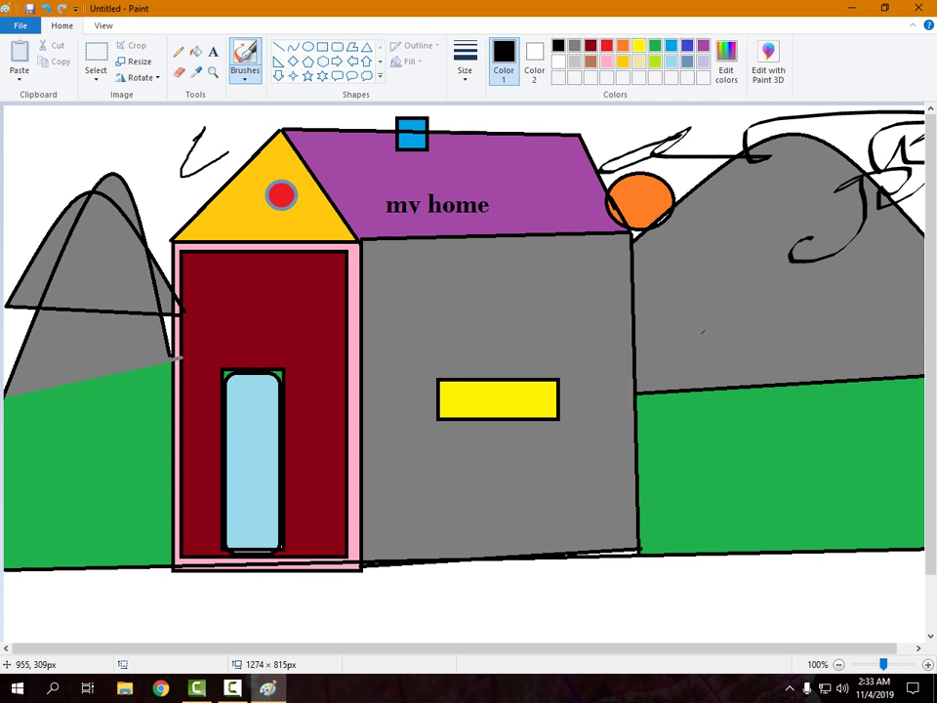
- Save the house picture as a PNG named stalin in the Desktop folder
key(alt+F4)
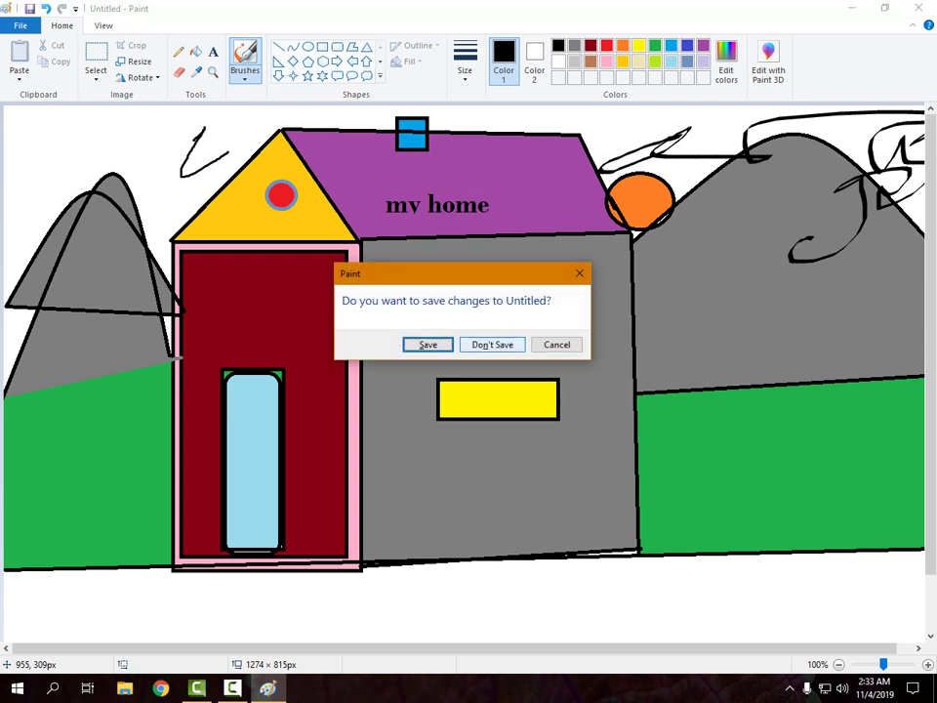
key(Escape)
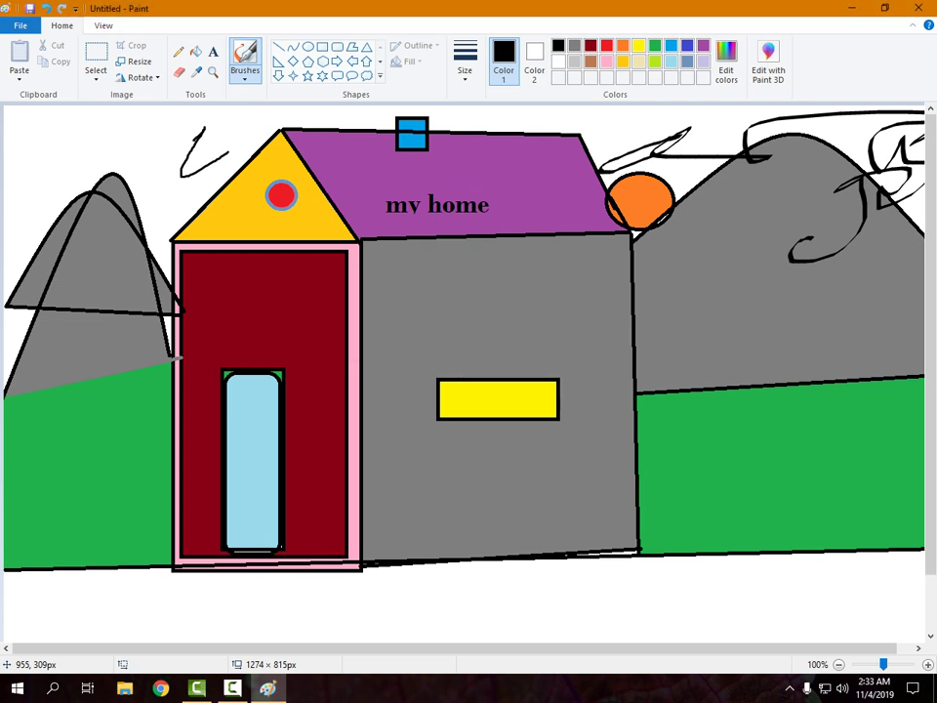
key(ctrl+s)
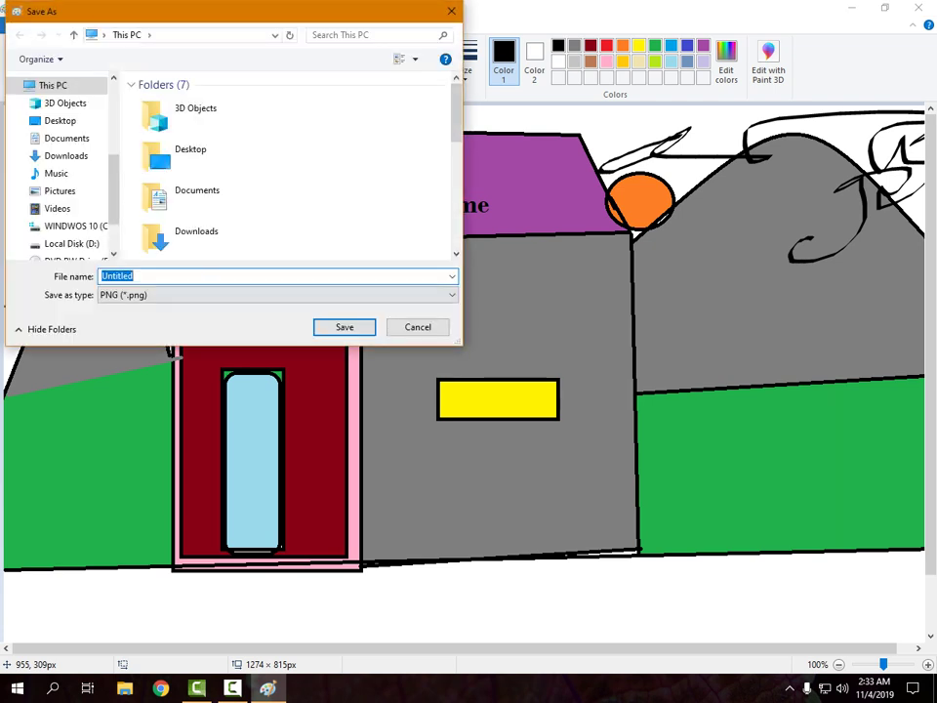
key(BackSpace)
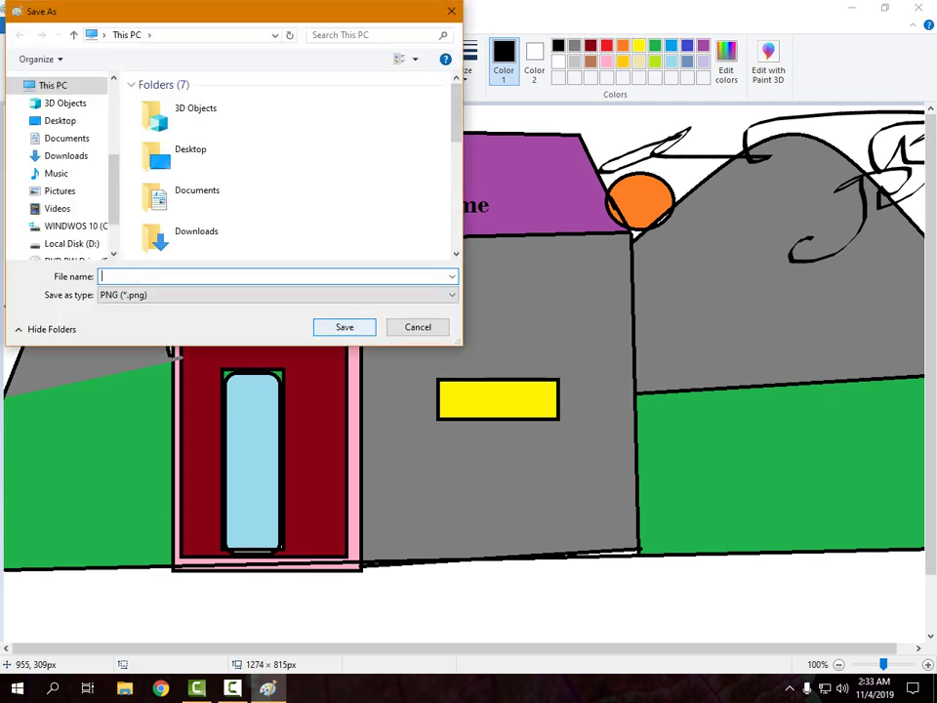
text(stalin)
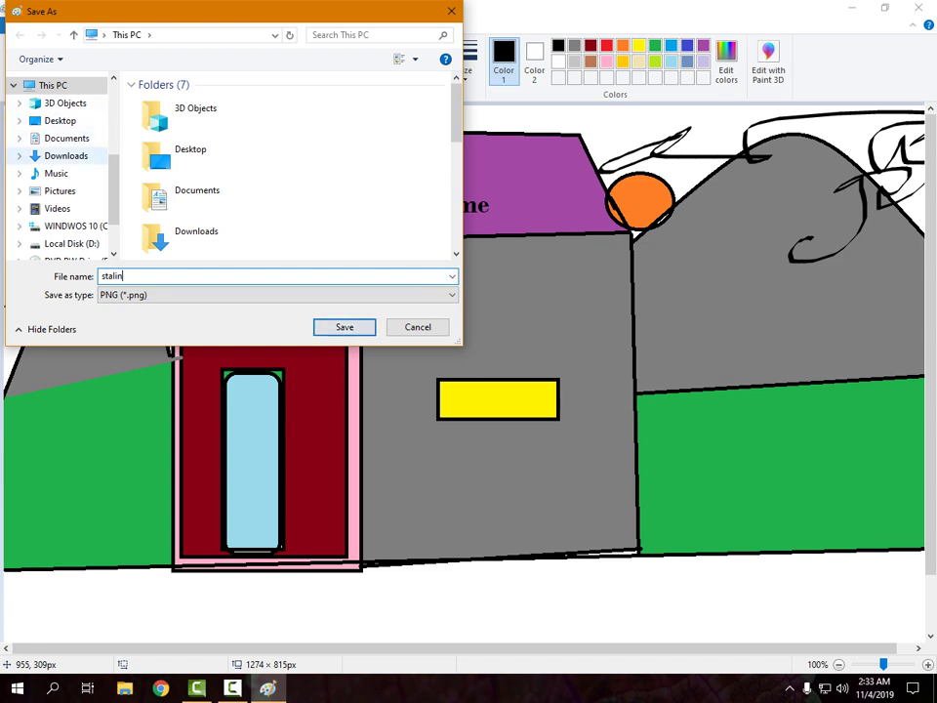
click(60, 120)
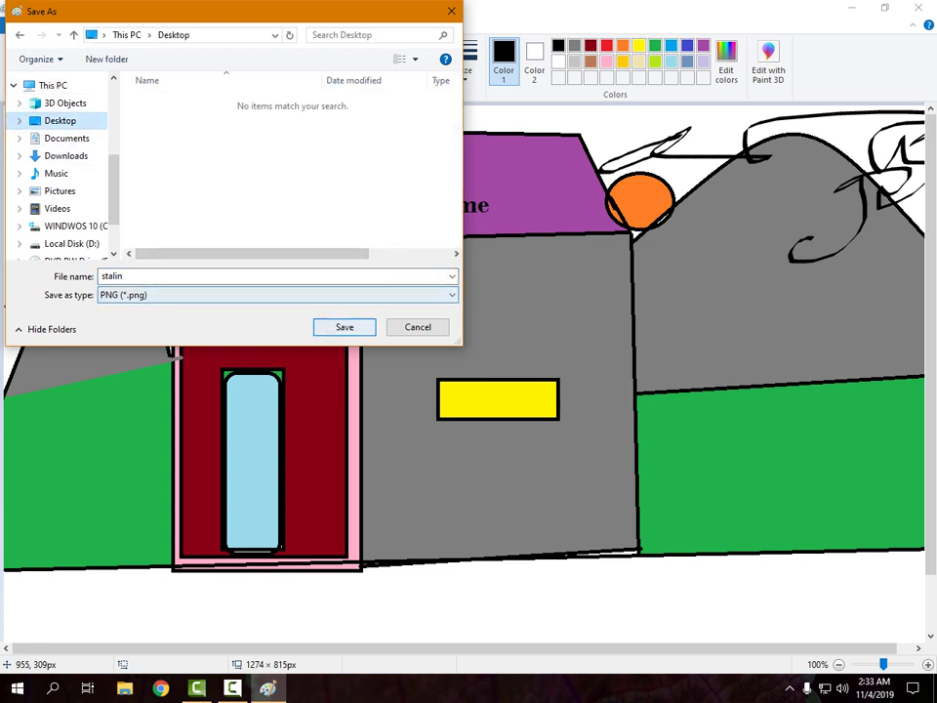
key(Return)
- Start a new blank picture and try a black zigzag stroke with Calligraphy brush 2 near the canvas centre
key(ctrl+n)
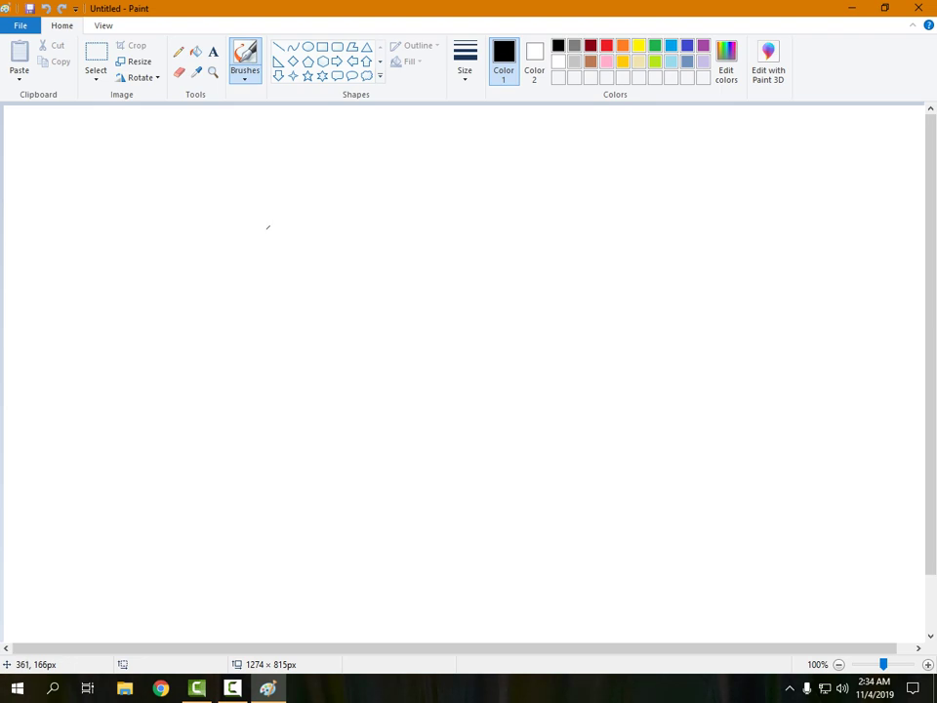
click(245, 74)
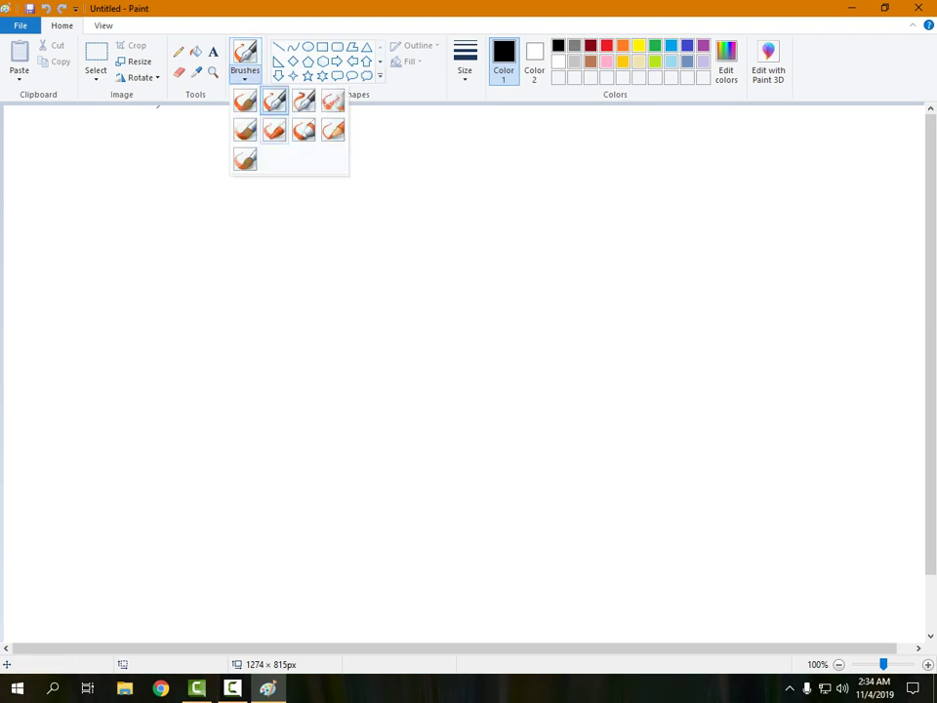
click(274, 100)
mouse_move(298, 260)
mouse_down()
mouse_move(304, 321)
mouse_move(401, 378)
mouse_move(435, 370)
mouse_move(497, 316)
mouse_up()
- Try the Airbrush with long black strokes across the canvas and dark red scribbles above them
click(245, 74)
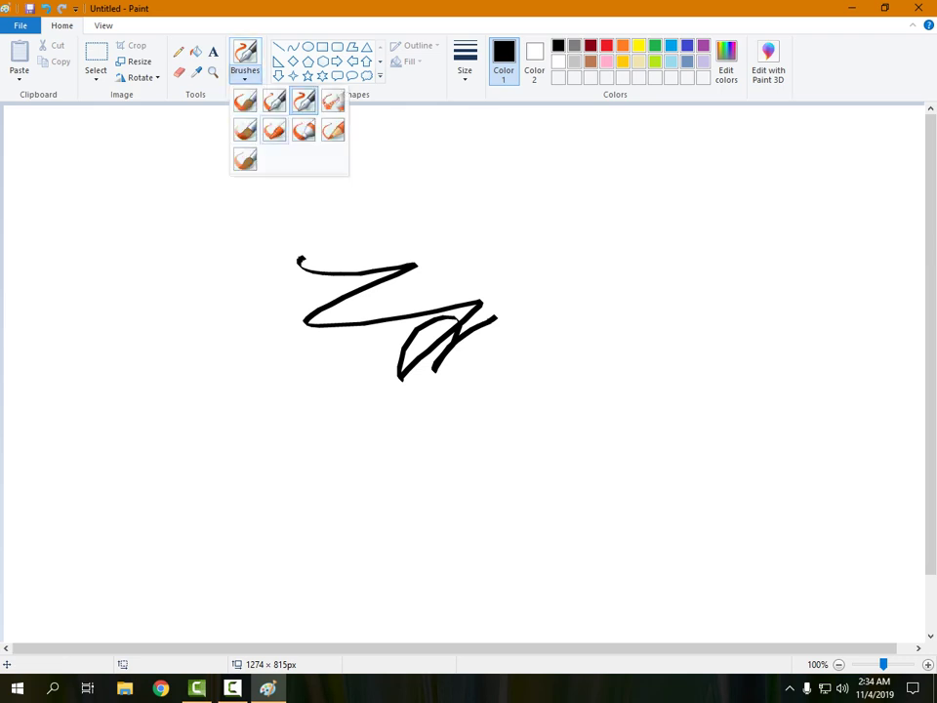
click(333, 99)
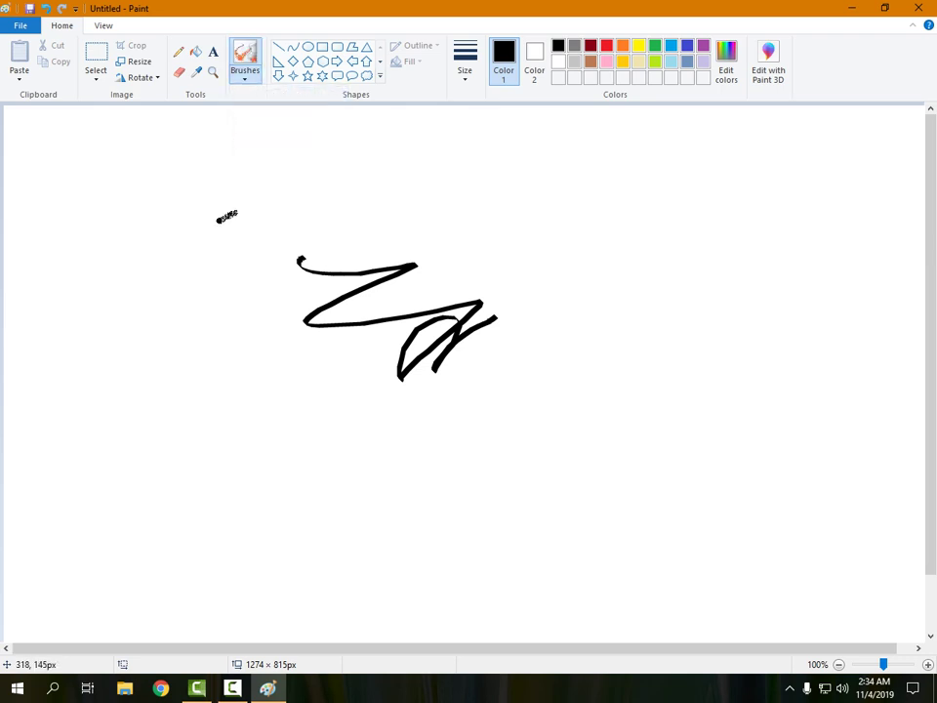
mouse_move(237, 212)
mouse_down()
mouse_move(387, 192)
mouse_move(475, 197)
mouse_move(507, 225)
mouse_move(538, 234)
mouse_move(537, 217)
mouse_move(576, 255)
mouse_move(579, 218)
mouse_move(618, 246)
mouse_move(624, 215)
mouse_move(634, 251)
mouse_move(650, 217)
mouse_move(678, 257)
mouse_move(680, 225)
mouse_move(701, 234)
mouse_move(685, 277)
mouse_move(588, 335)
mouse_move(90, 408)
mouse_move(0, 440)
mouse_move(223, 462)
mouse_move(374, 461)
mouse_move(576, 424)
mouse_move(876, 396)
mouse_move(798, 356)
mouse_move(247, 359)
mouse_move(1, 302)
mouse_move(77, 320)
mouse_move(149, 305)
mouse_up()
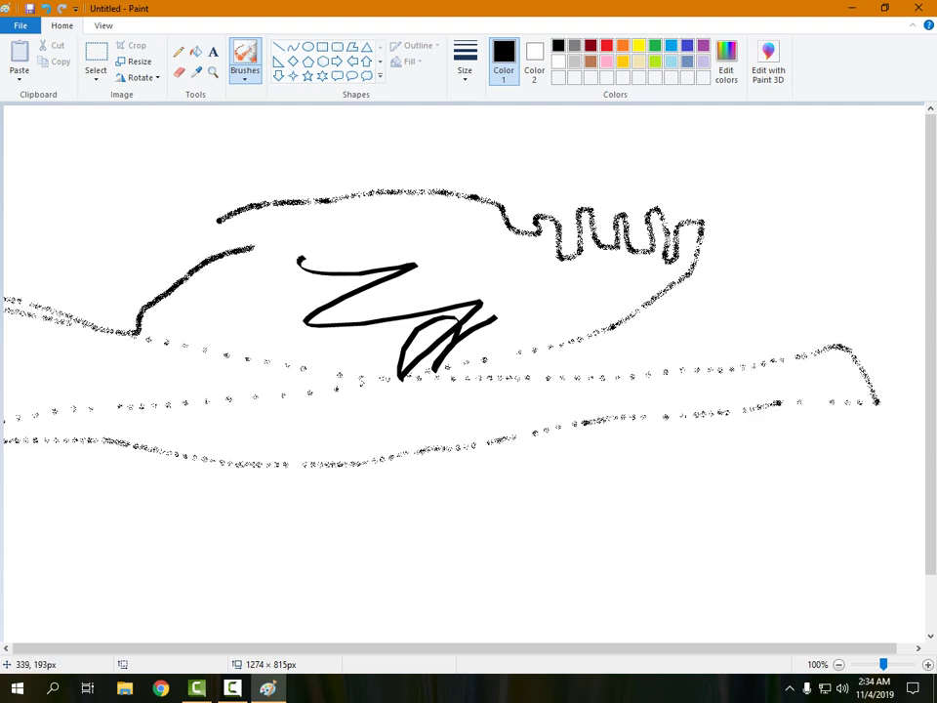
drag(253, 246, 300, 234)
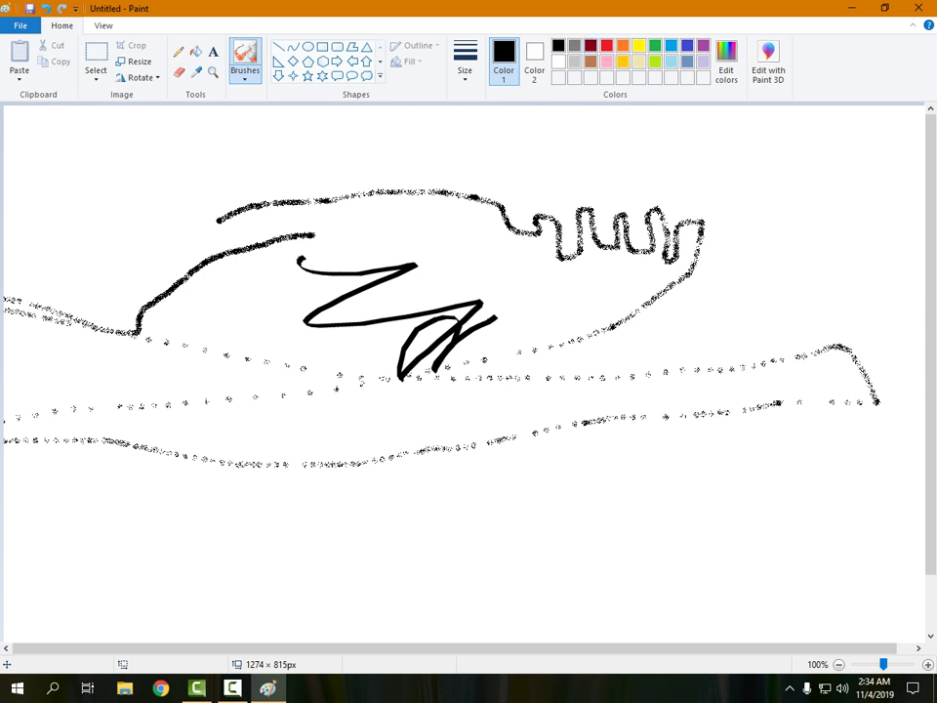
click(590, 45)
mouse_move(450, 154)
mouse_down()
mouse_move(524, 162)
mouse_move(470, 200)
mouse_move(477, 212)
mouse_move(523, 162)
mouse_move(492, 178)
mouse_move(499, 187)
mouse_move(480, 181)
mouse_move(500, 173)
mouse_move(485, 186)
mouse_move(527, 226)
mouse_move(555, 176)
mouse_move(617, 156)
mouse_move(729, 182)
mouse_move(695, 205)
mouse_move(661, 185)
mouse_move(687, 264)
mouse_move(725, 280)
mouse_move(756, 202)
mouse_move(772, 214)
mouse_move(777, 176)
mouse_up()
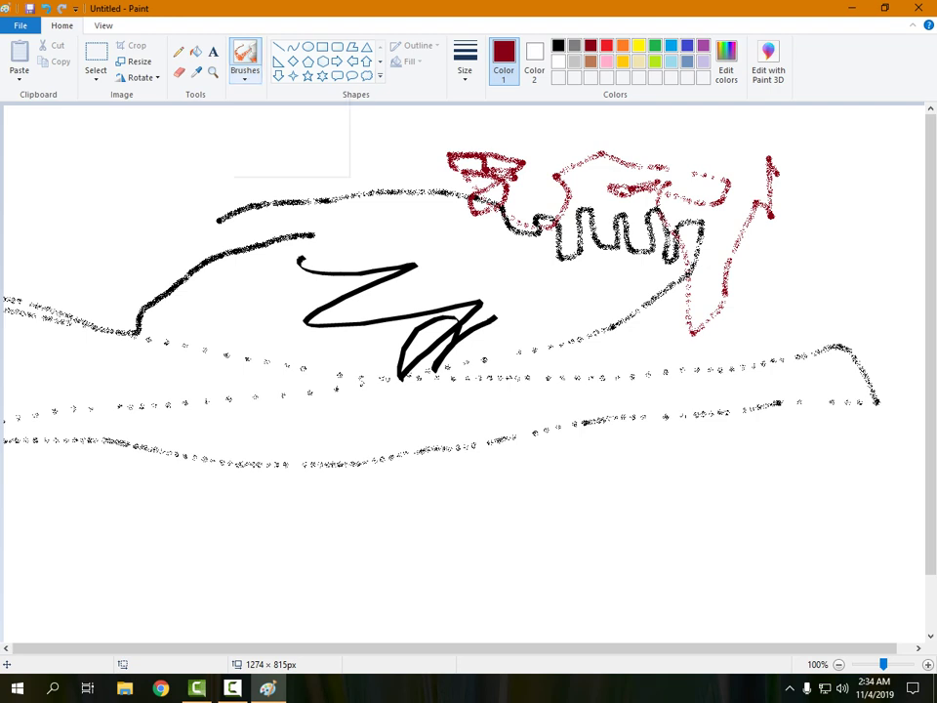
- Try the Oil brush with thick dark red freehand strokes and a filled blob across the canvas
click(245, 75)
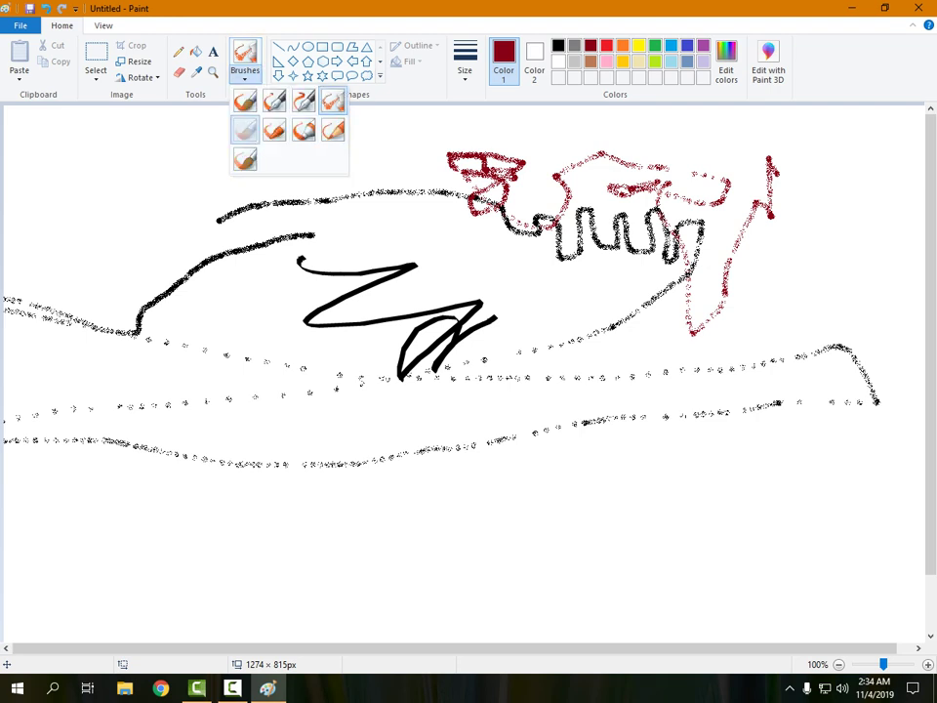
click(245, 130)
mouse_move(170, 197)
mouse_down()
mouse_move(69, 168)
mouse_move(127, 273)
mouse_move(195, 312)
mouse_move(357, 370)
mouse_move(391, 350)
mouse_up()
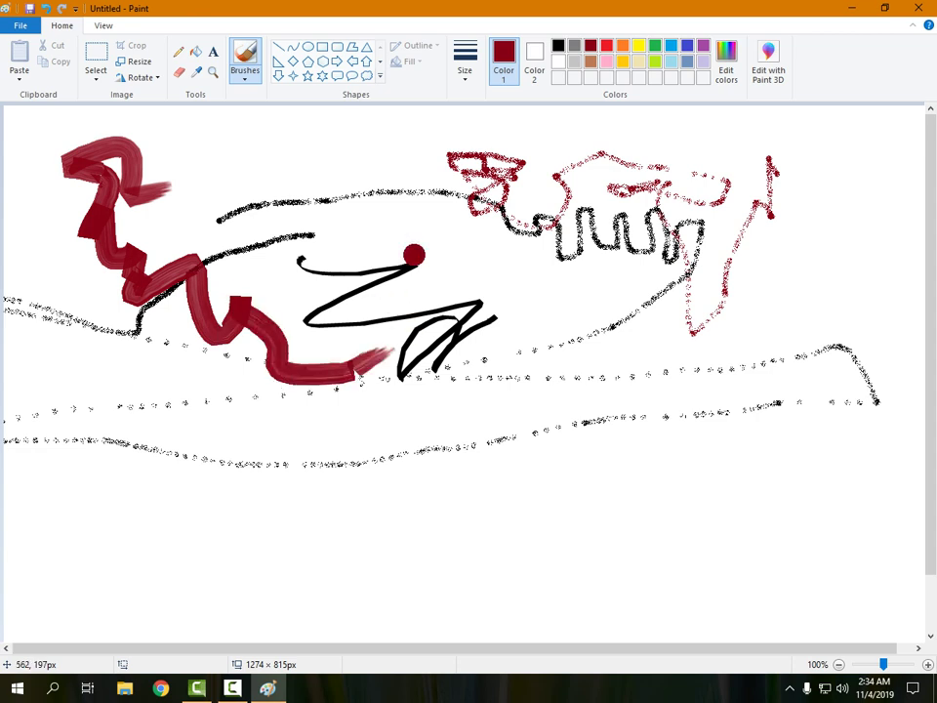
mouse_move(369, 203)
mouse_down()
mouse_move(428, 278)
mouse_move(522, 273)
mouse_move(557, 310)
mouse_up()
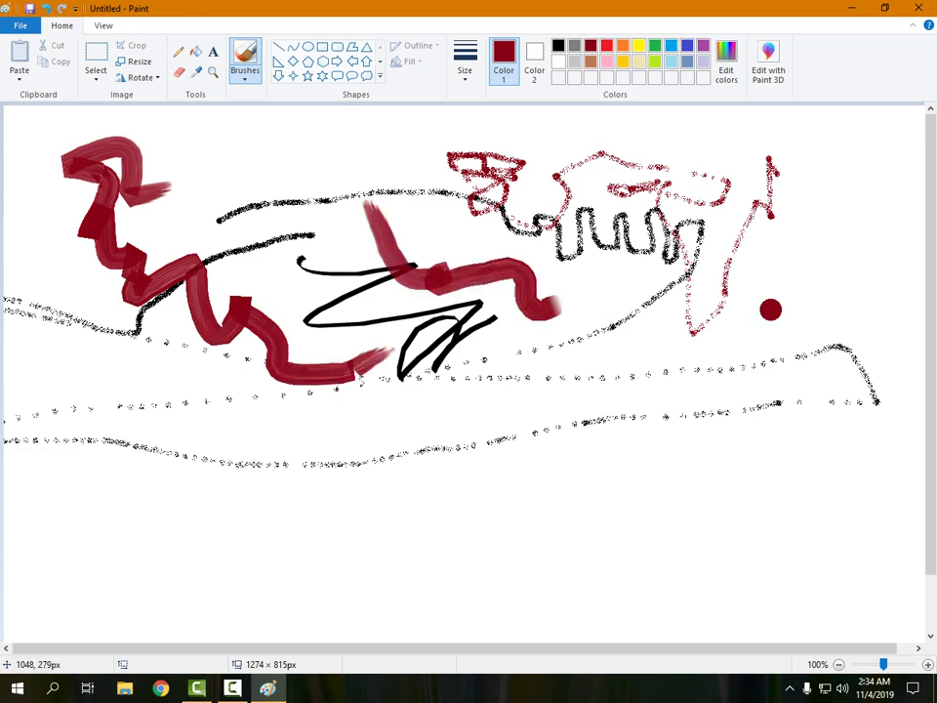
mouse_move(772, 309)
mouse_down()
mouse_move(328, 627)
mouse_move(39, 620)
mouse_up()
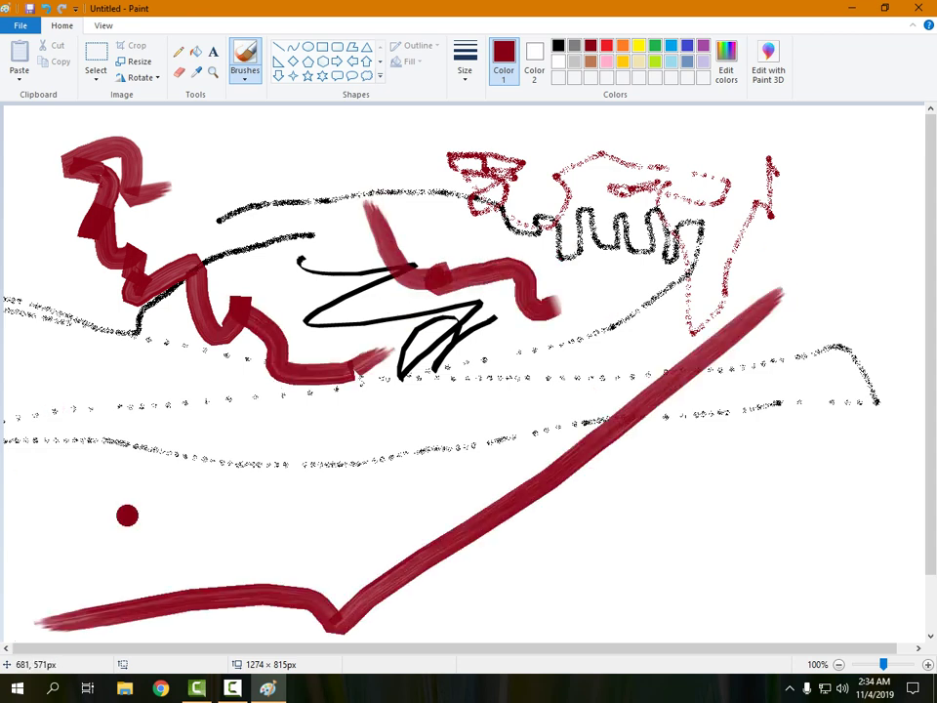
mouse_move(324, 456)
mouse_down()
mouse_move(407, 411)
mouse_move(318, 481)
mouse_move(409, 454)
mouse_move(373, 468)
mouse_up()
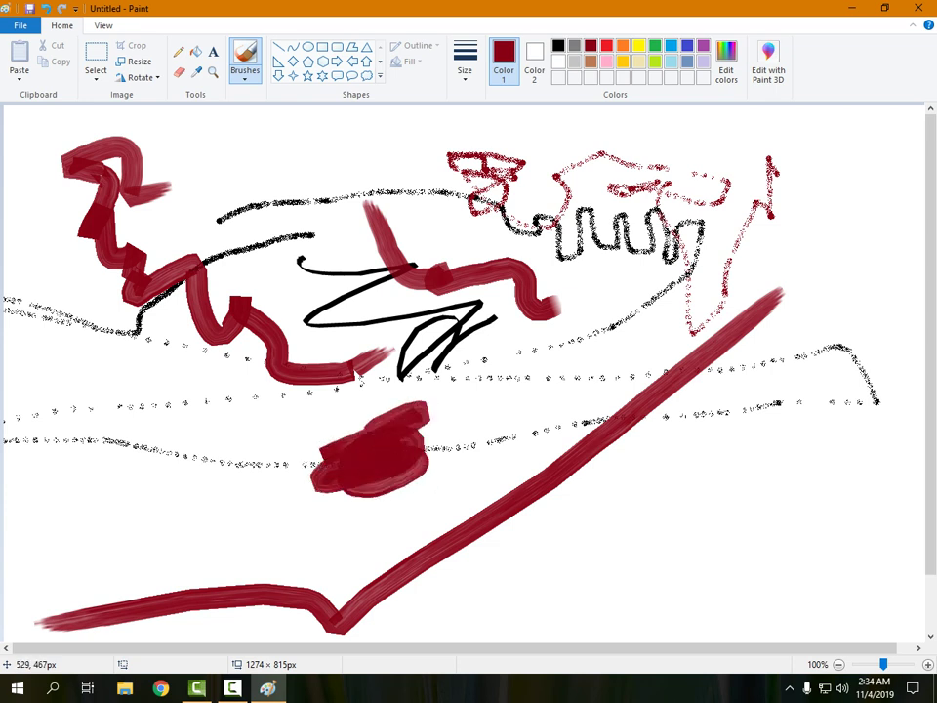
mouse_move(445, 527)
mouse_down()
mouse_move(461, 539)
mouse_move(454, 479)
mouse_move(572, 381)
mouse_move(512, 408)
mouse_move(580, 351)
mouse_move(556, 399)
mouse_move(558, 348)
mouse_move(428, 392)
mouse_move(398, 278)
mouse_up()
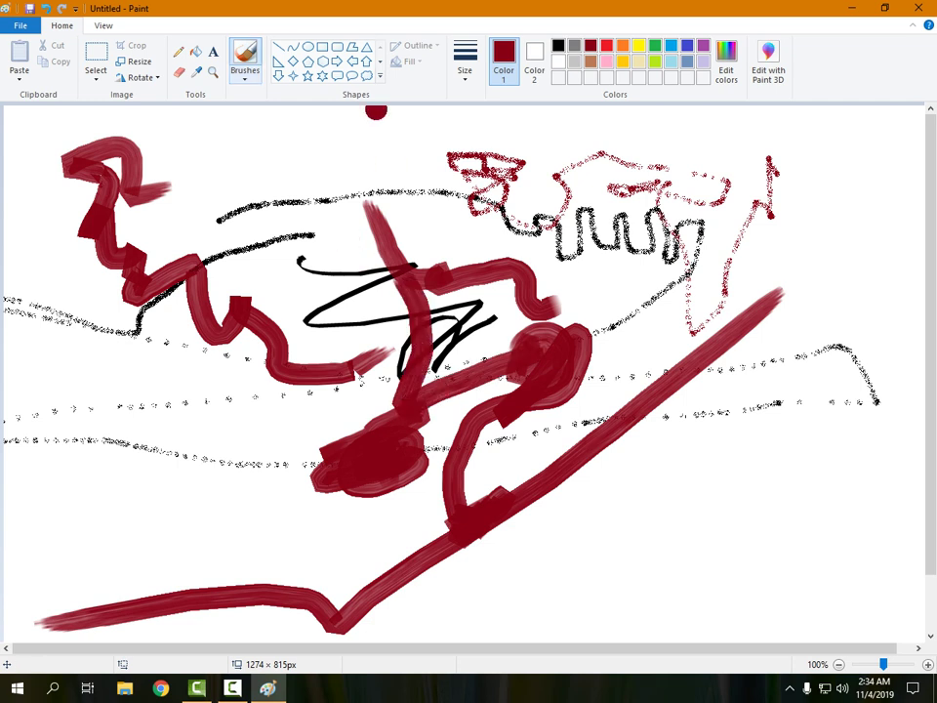
- Try a finer, translucent brush with a looping dark red stroke above the black zigzag
click(245, 71)
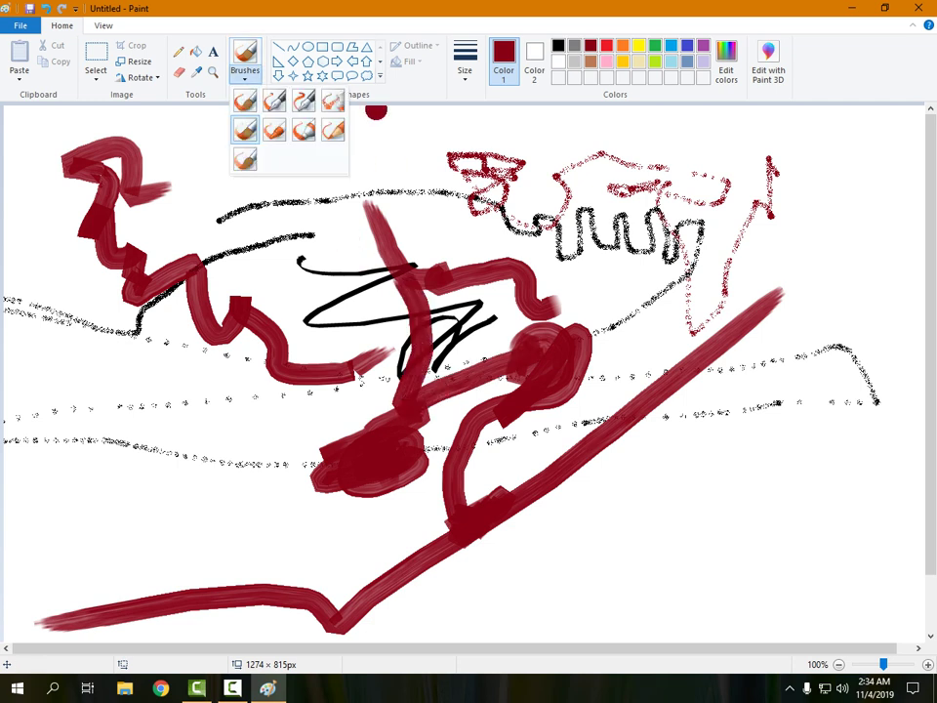
click(332, 129)
mouse_move(369, 139)
mouse_down()
mouse_move(275, 169)
mouse_move(326, 146)
mouse_move(410, 240)
mouse_up()
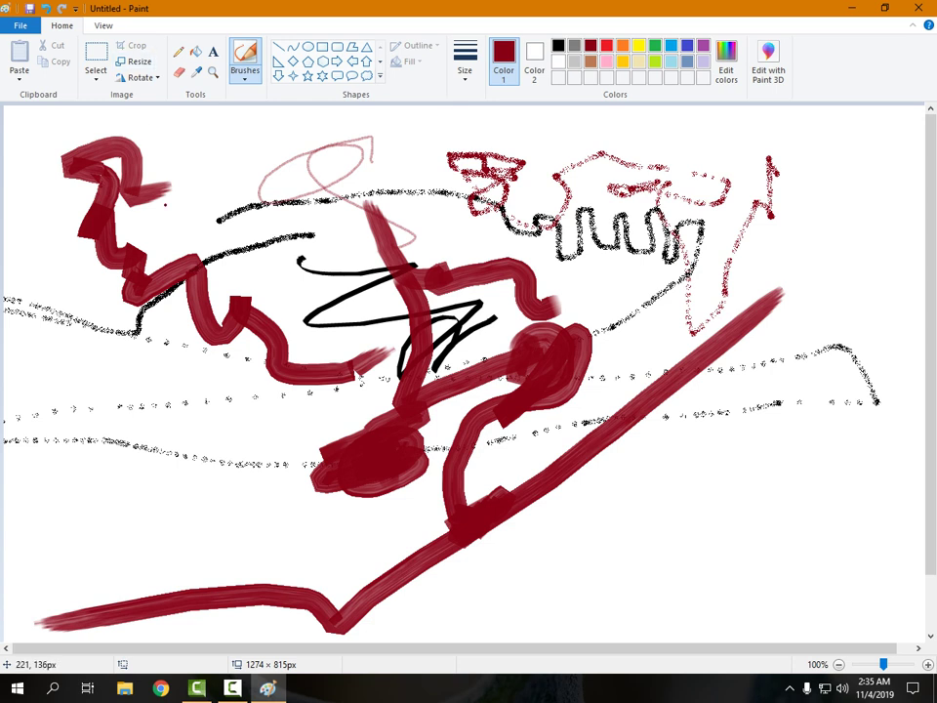
- Start another blank picture, discarding the brush samples without saving them
key(ctrl+n)
key(Tab)
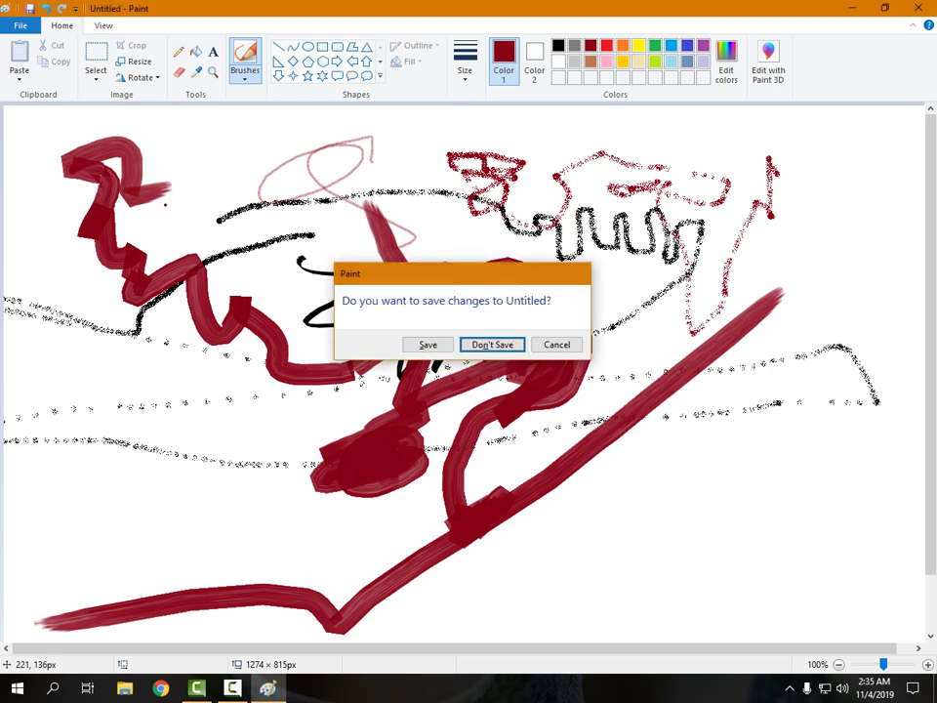
key(Return)
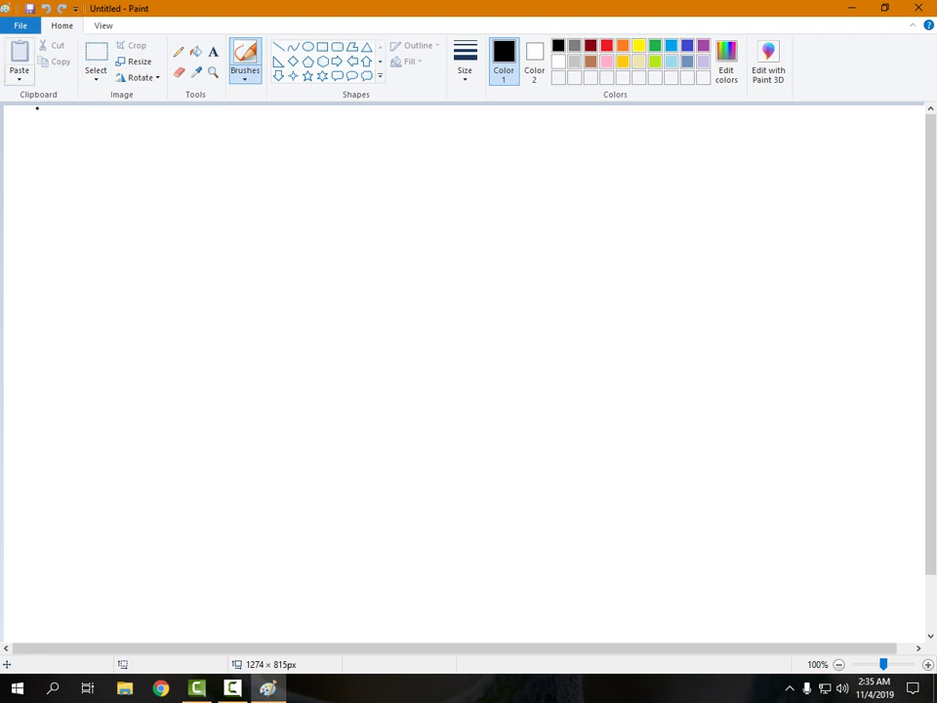
- Open the saved picture stalin from the Desktop folder
click(21, 25)
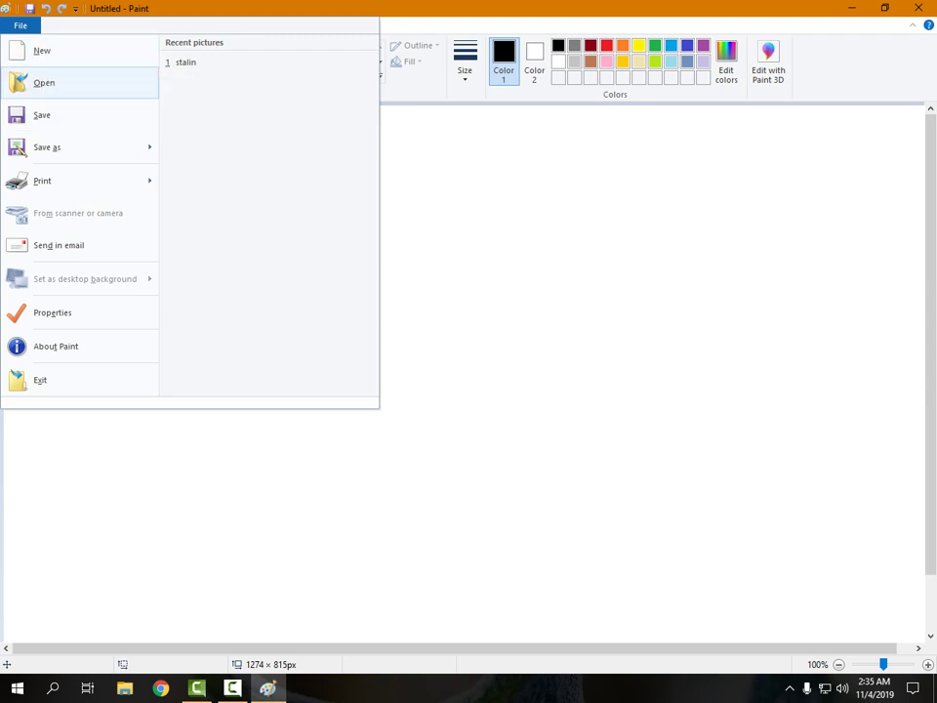
click(44, 83)
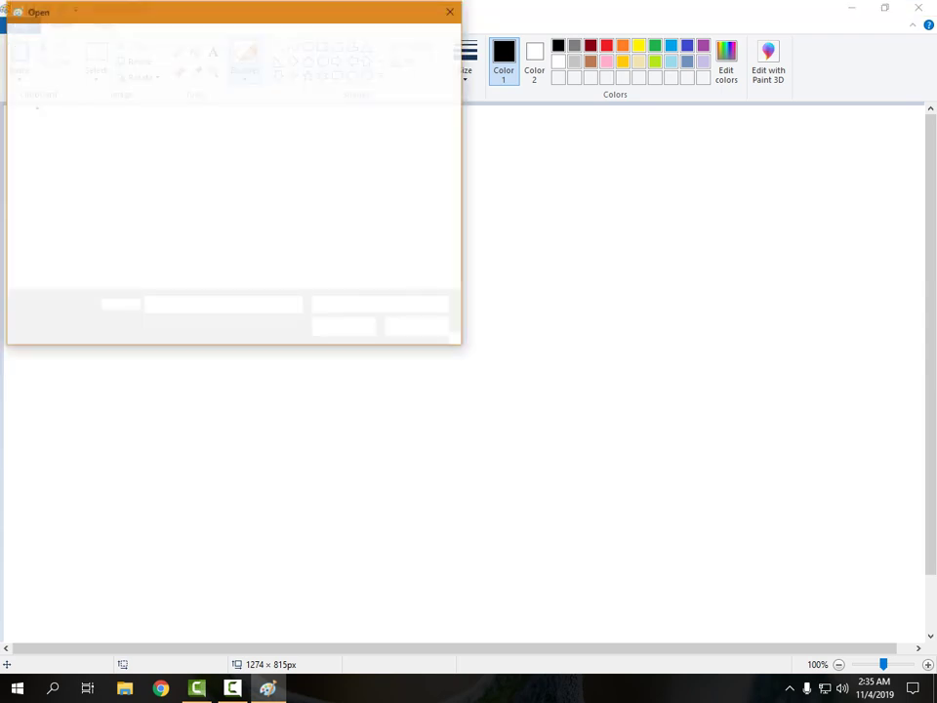
scroll(59, 181, down, 1)
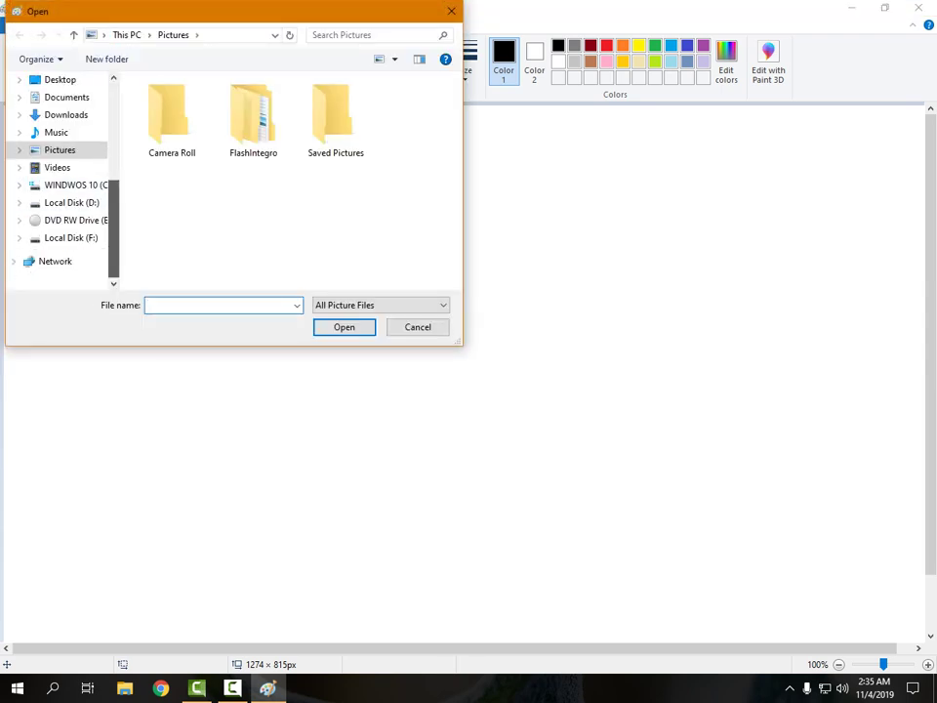
scroll(58, 181, up, 4)
scroll(59, 147, up, 2)
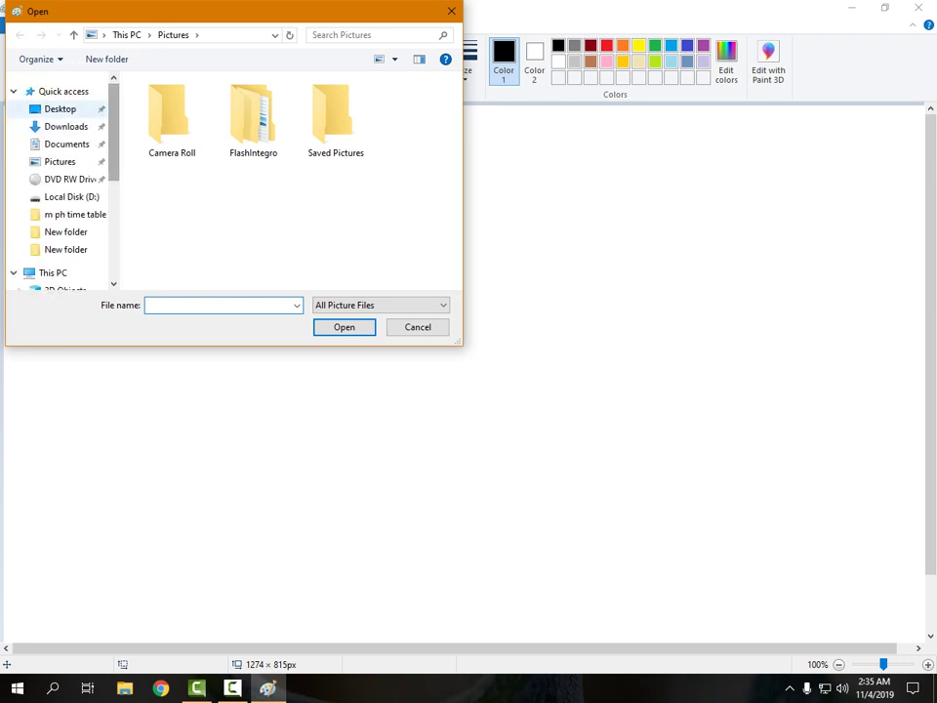
click(60, 108)
click(171, 125)
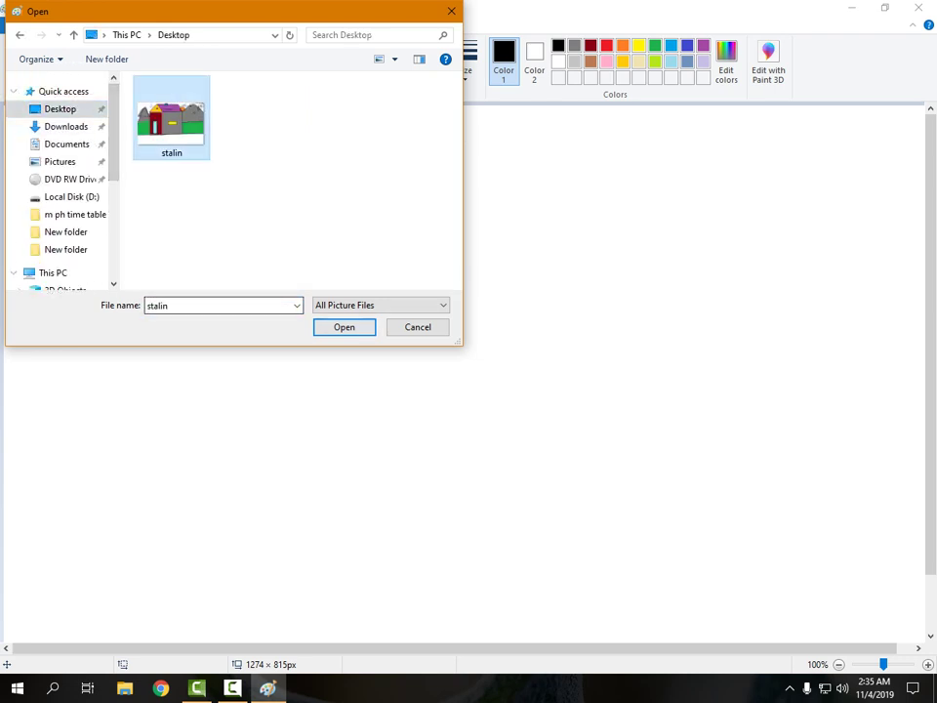
click(344, 326)
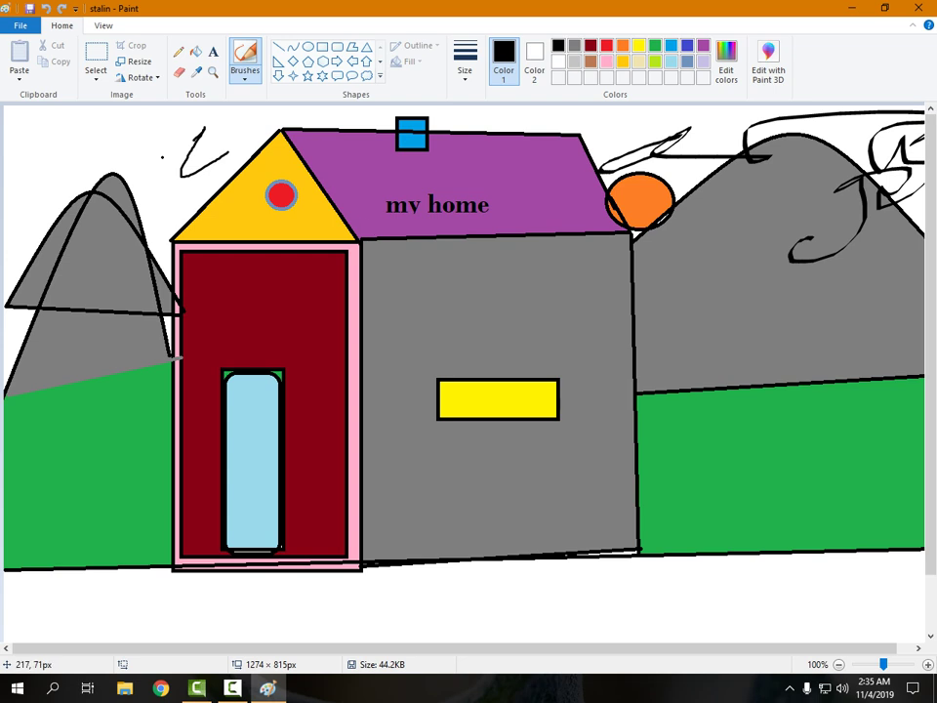
- Save the reopened house picture under its existing file name
key(alt+f)
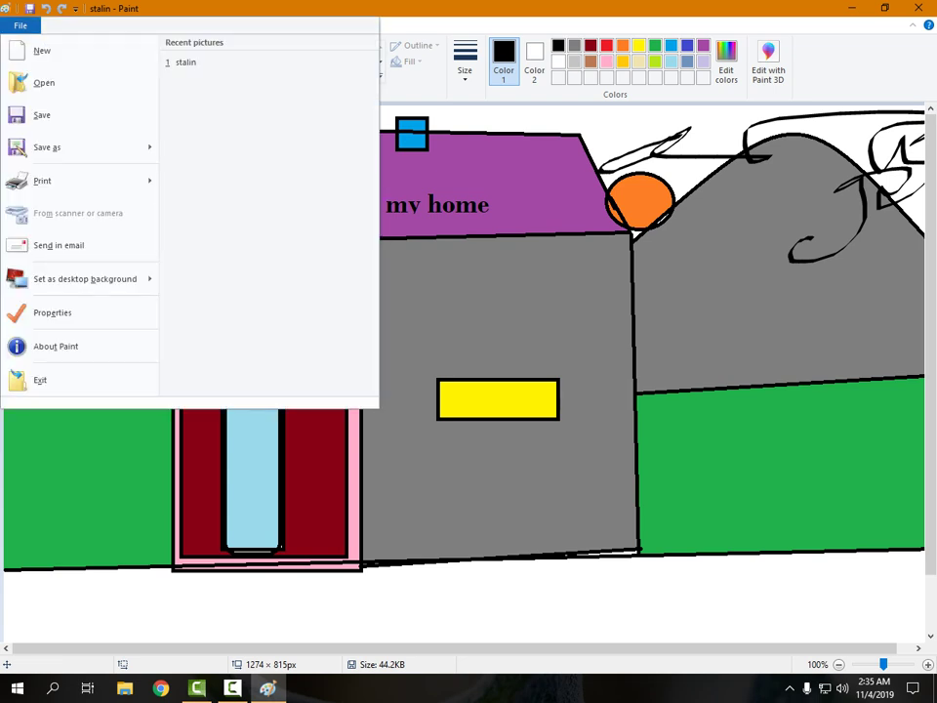
key(Down)
key(Down)
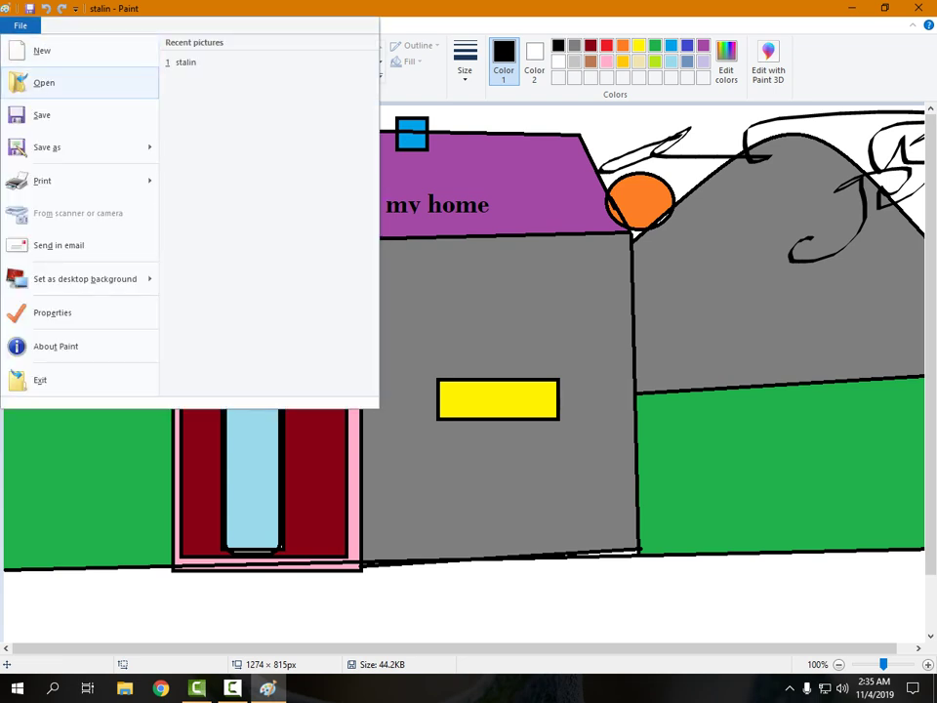
key(Down)
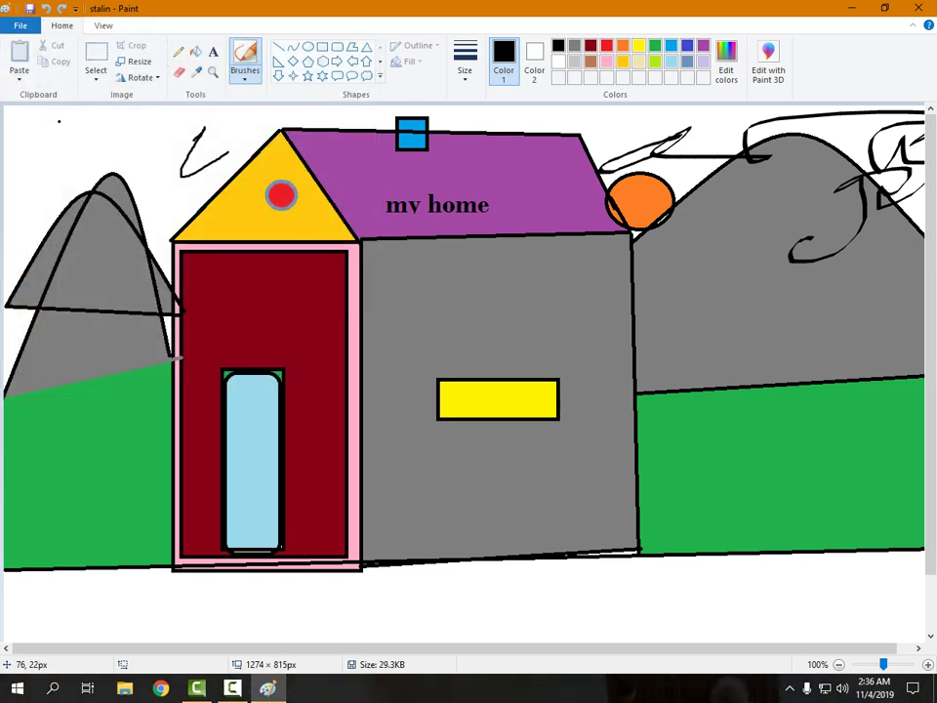
- Review the picture formats offered for saving a copy, without choosing one
click(19, 25)
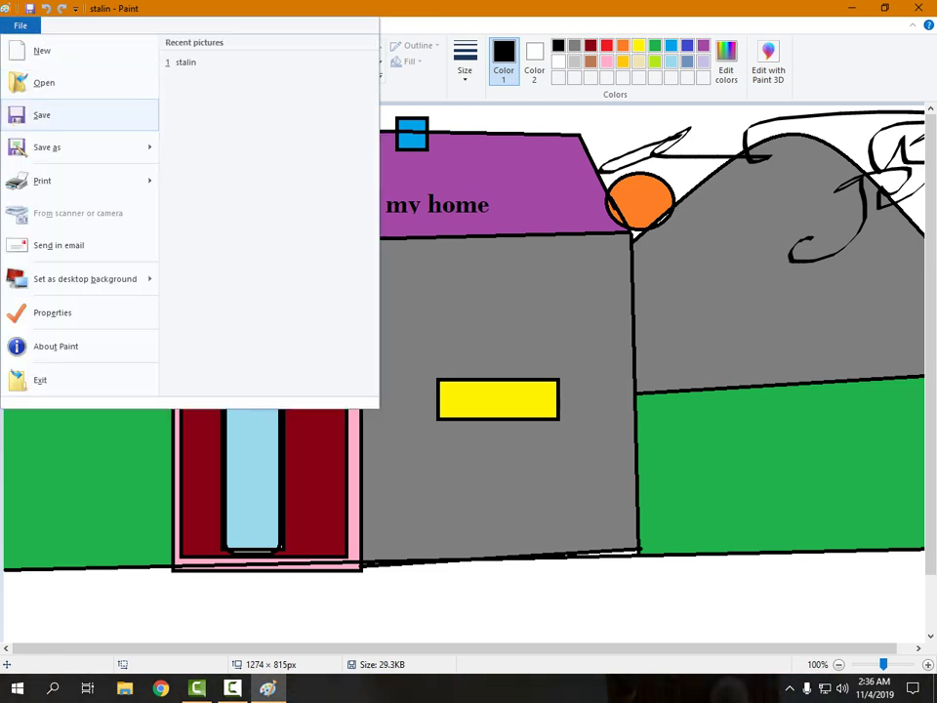
mouse_move(39, 149)
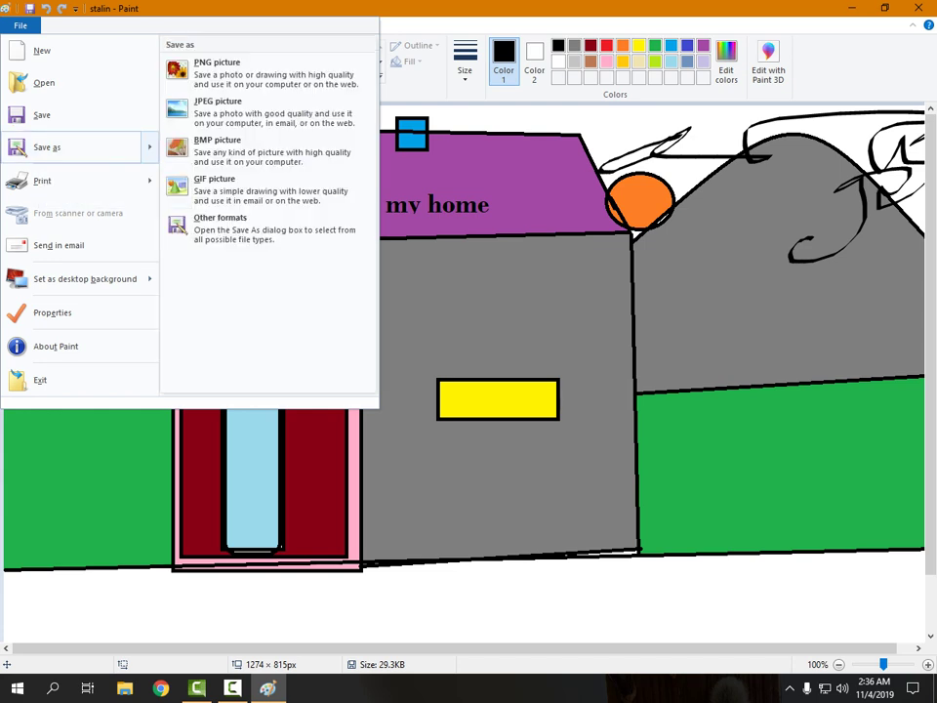
click(460, 281)
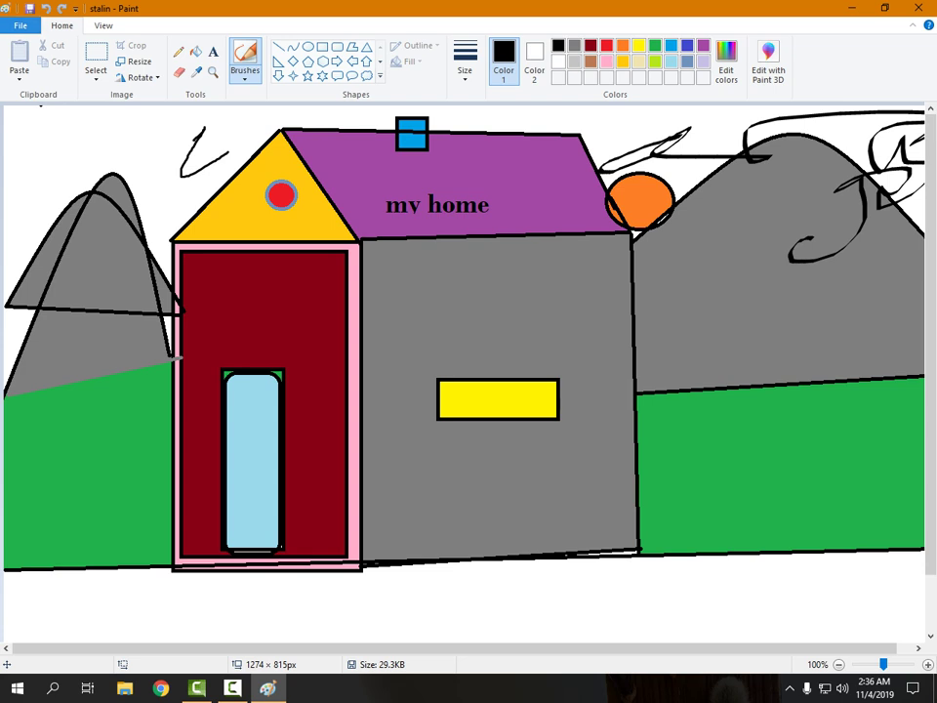
click(20, 26)
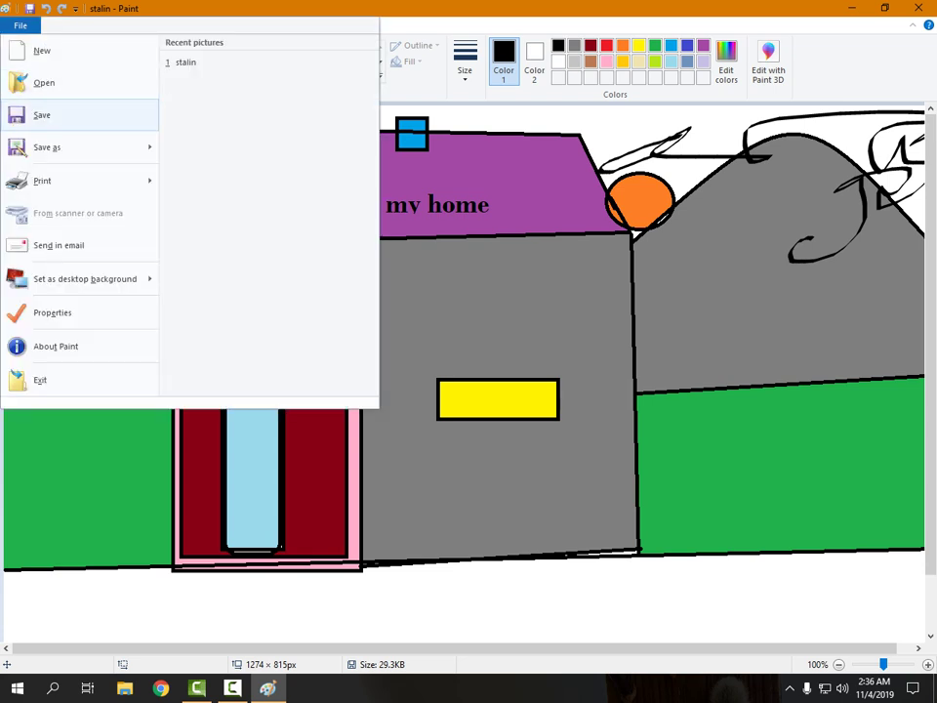
key(Escape)
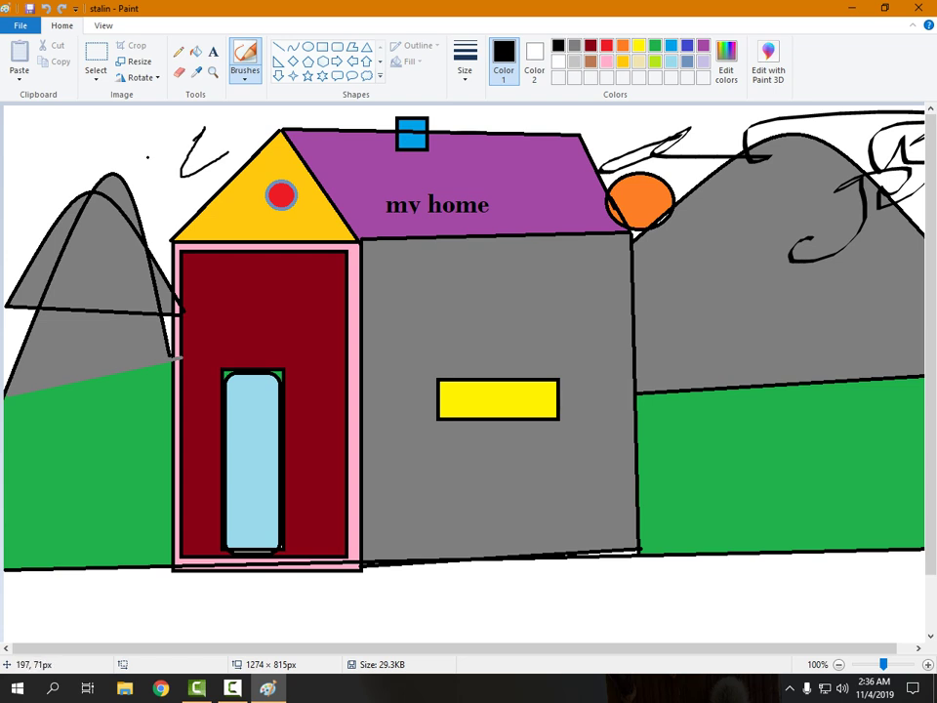
- Brush a small grey scribble in the sky between the mountain peaks and the yellow gable, and briefly restore the window before maximizing it again
drag(134, 162, 142, 157)
key(super+Down)
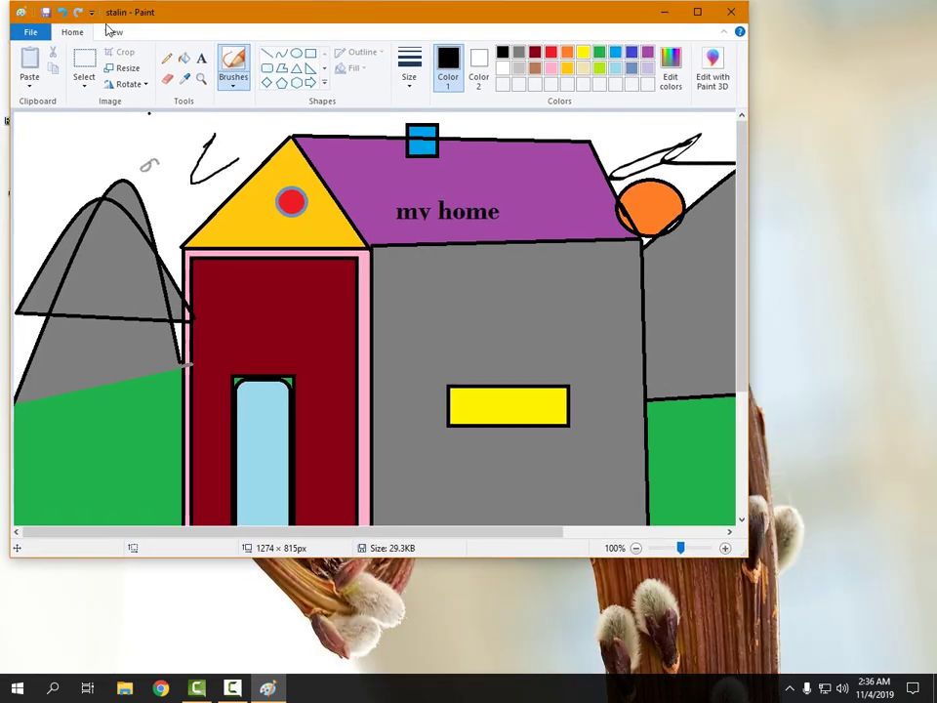
key(super+Up)
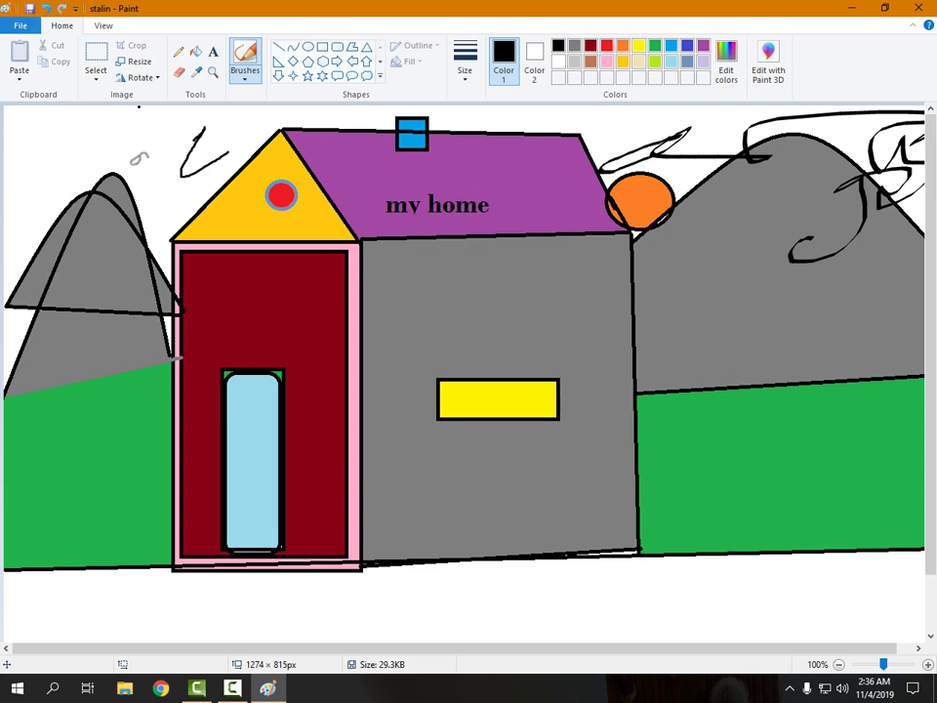
- Preview the house picture for printing, zoom the page in and out once, and close the preview
click(21, 26)
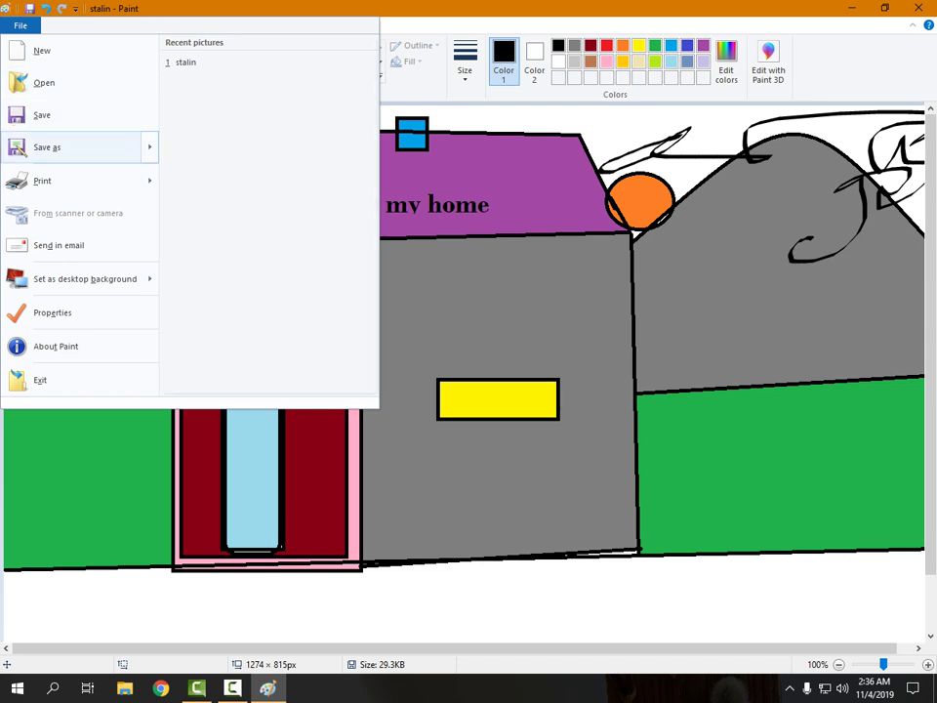
mouse_move(47, 147)
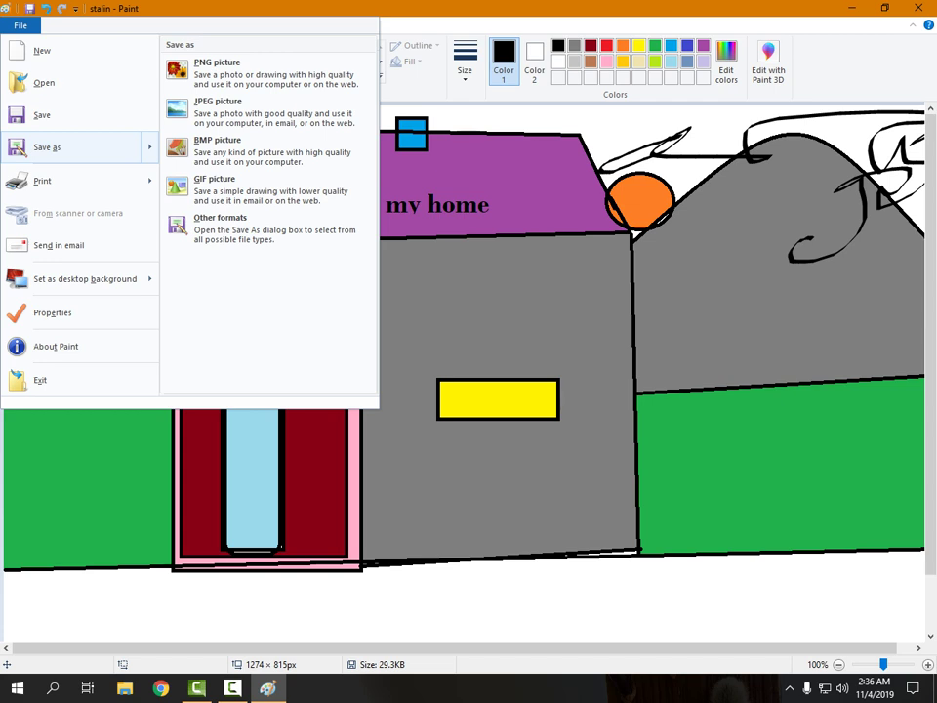
mouse_move(43, 181)
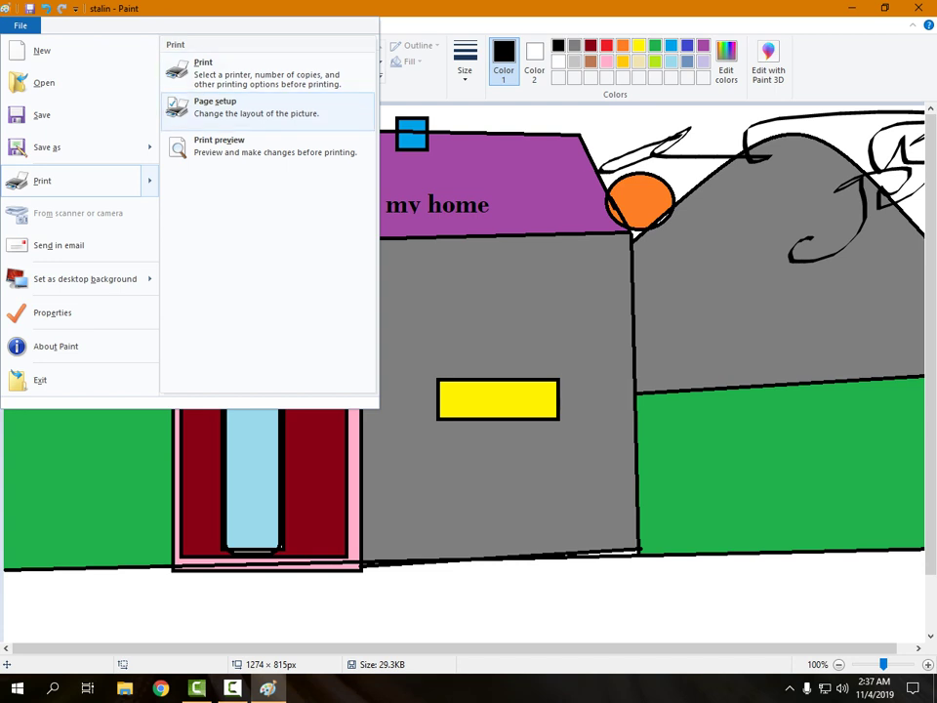
key(Escape)
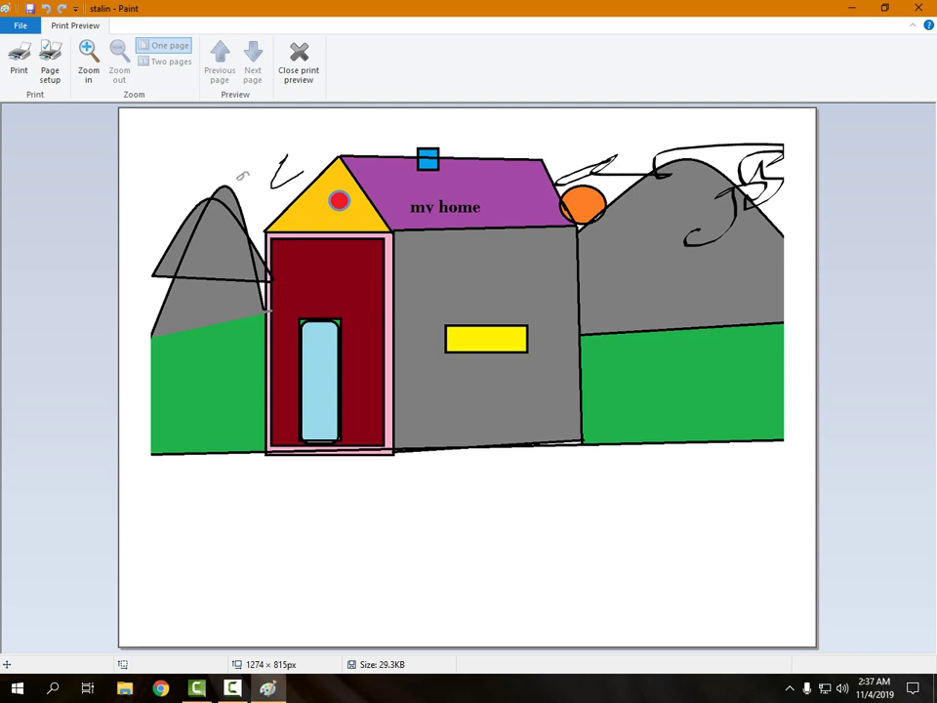
click(88, 60)
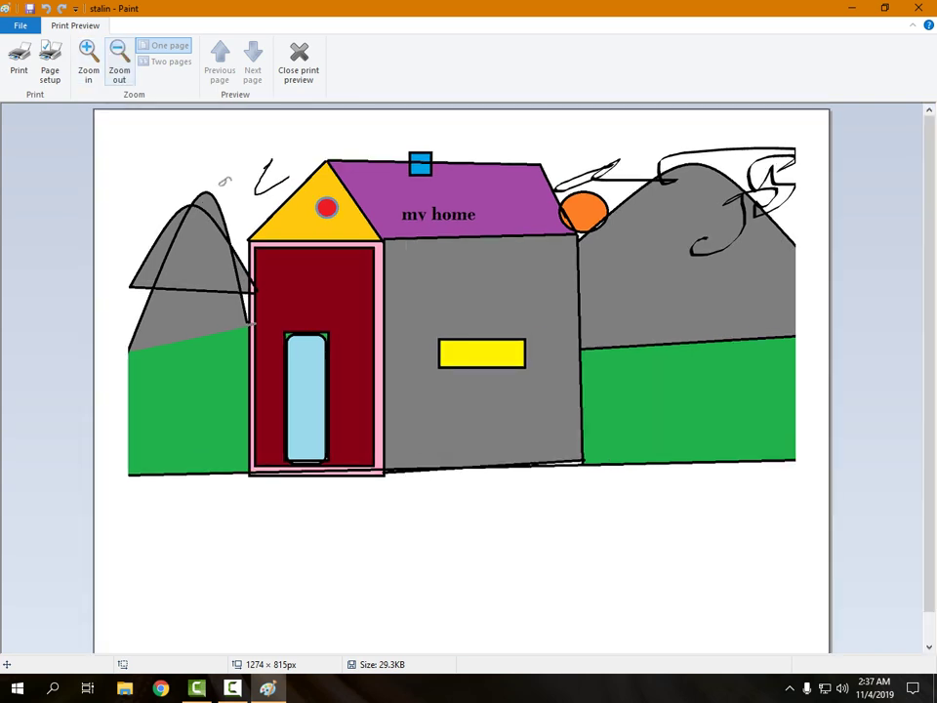
click(119, 61)
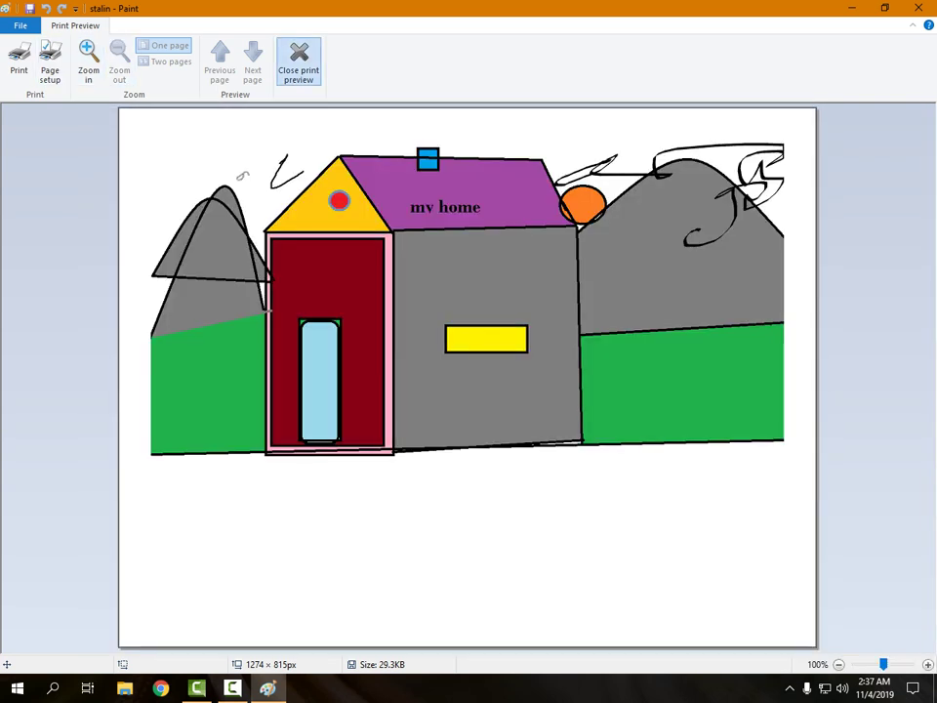
click(298, 60)
- Look at the options for sending the picture by email and setting it as desktop background
click(20, 26)
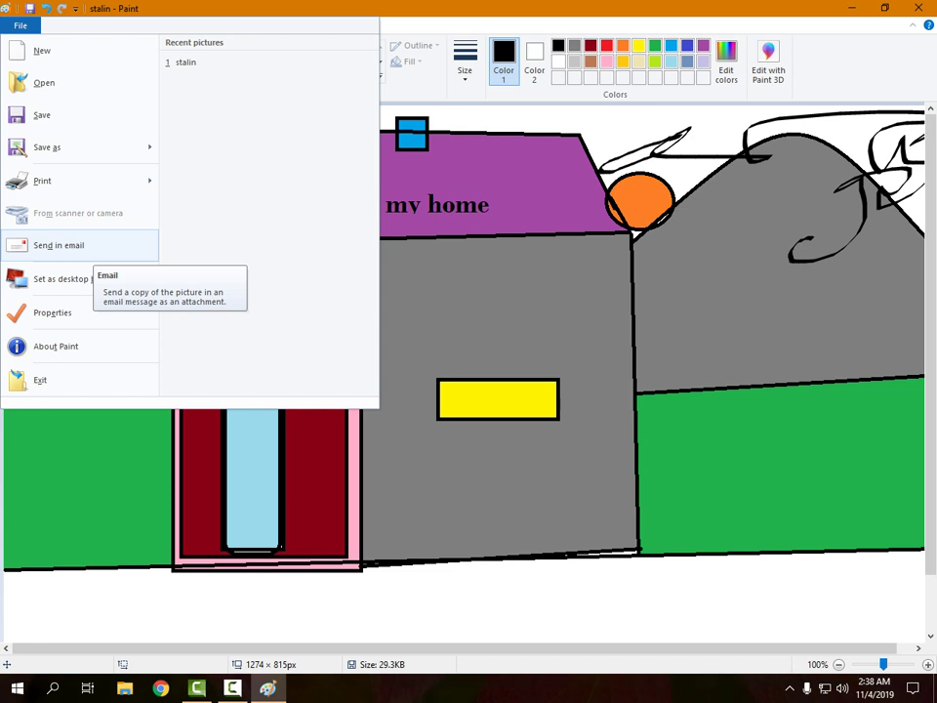
mouse_move(85, 278)
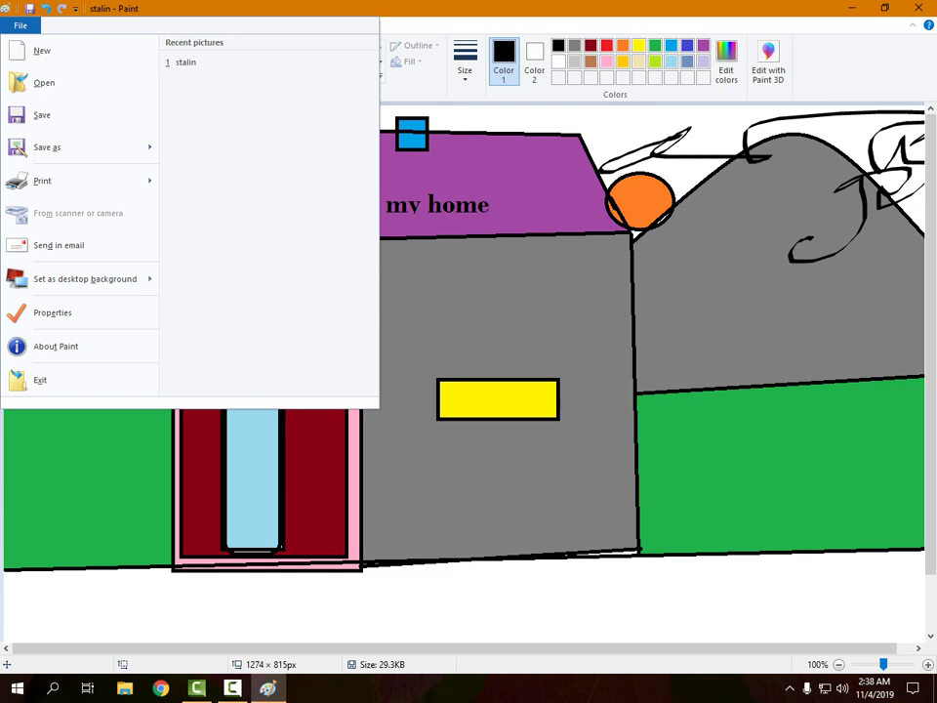
key(Escape)
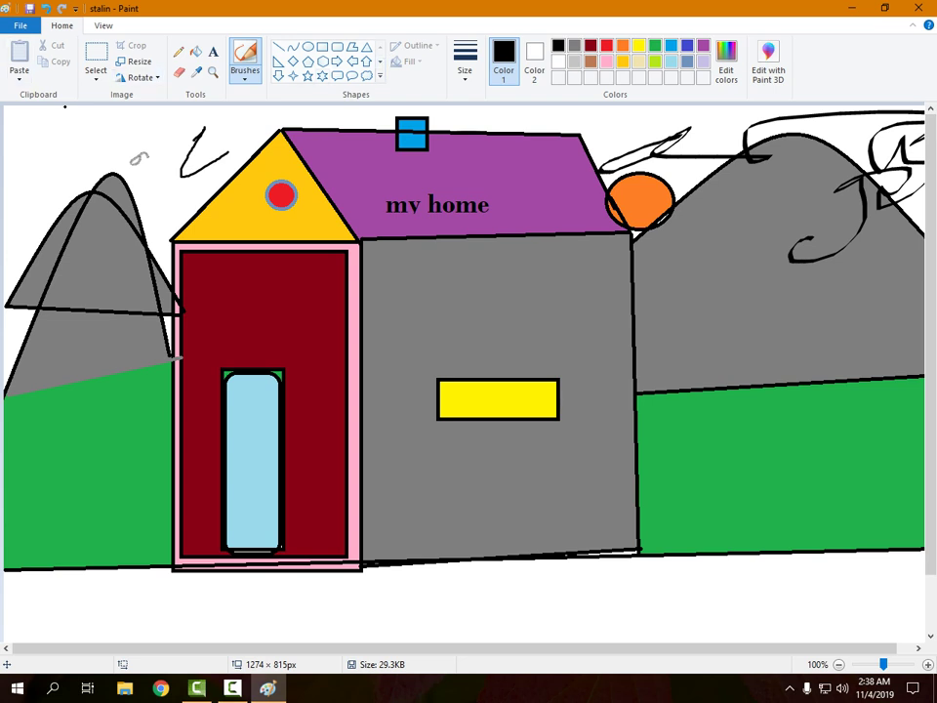
- Show the rulers along the edges of the house picture
key(alt+v)
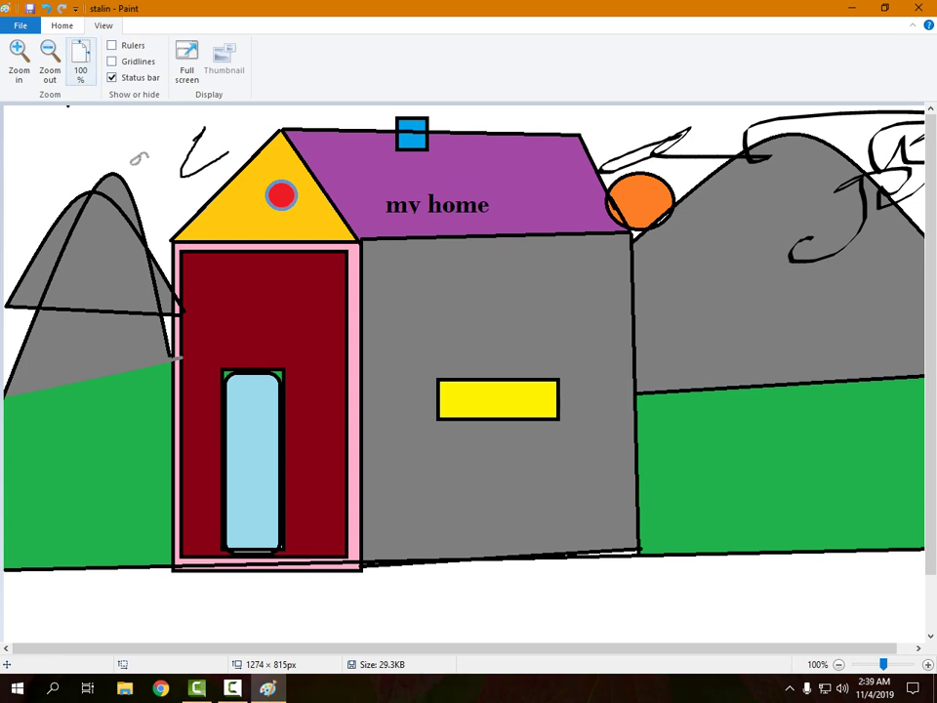
key(ctrl+r)
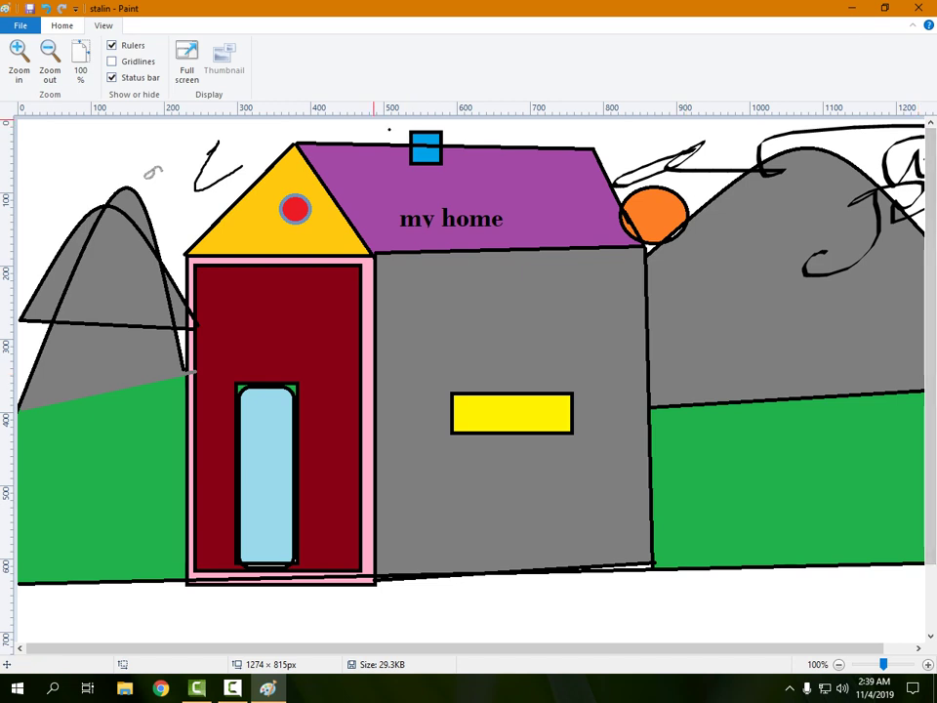
- Try the gridlines over the picture and a hidden status bar, reverting each one
key(ctrl+g)
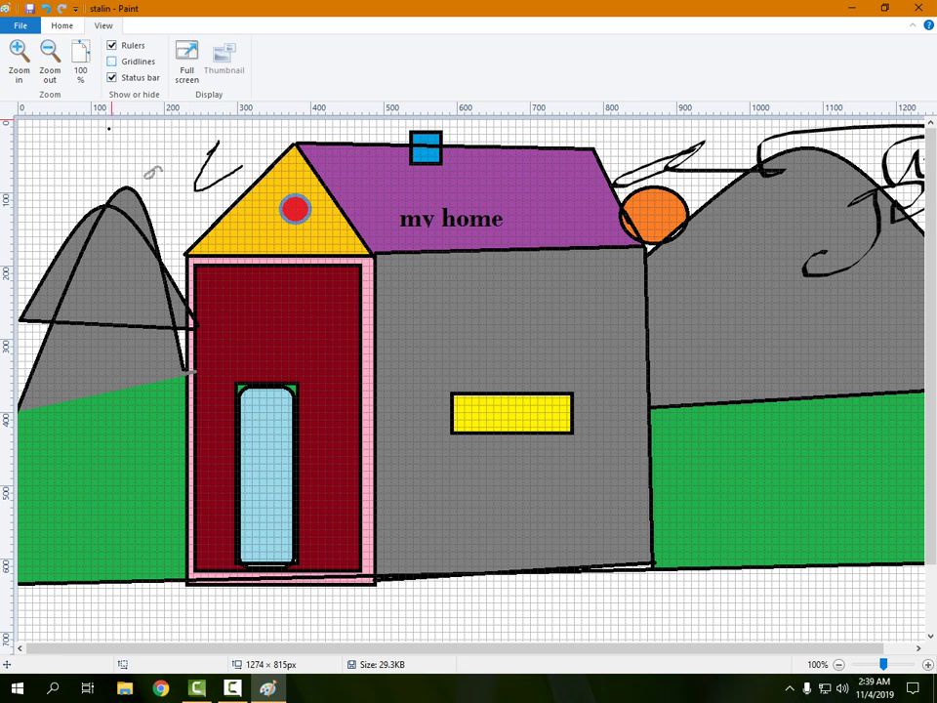
click(111, 60)
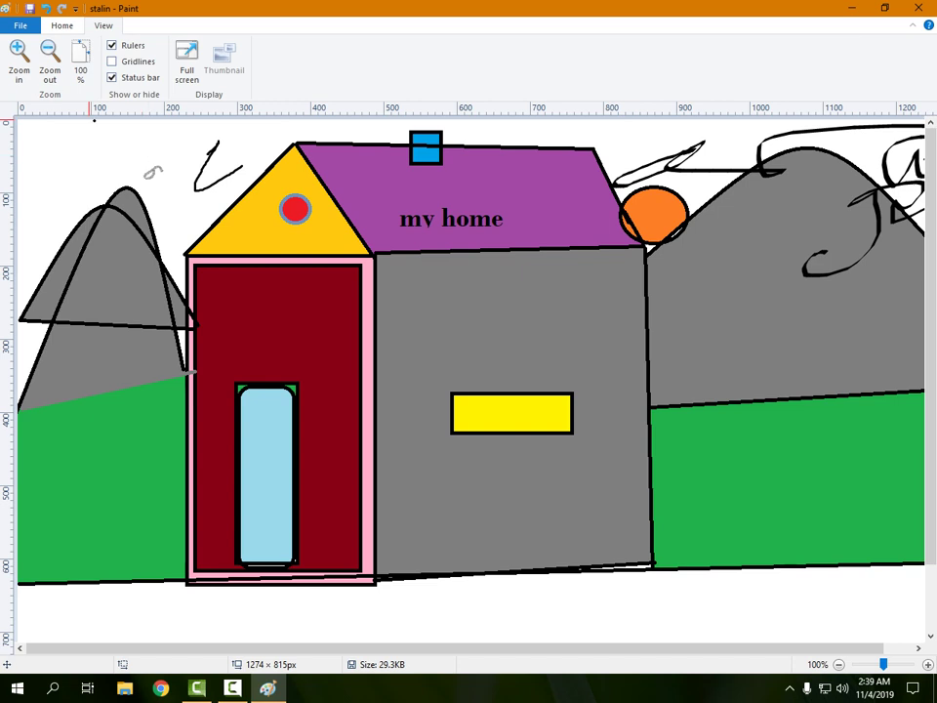
click(112, 77)
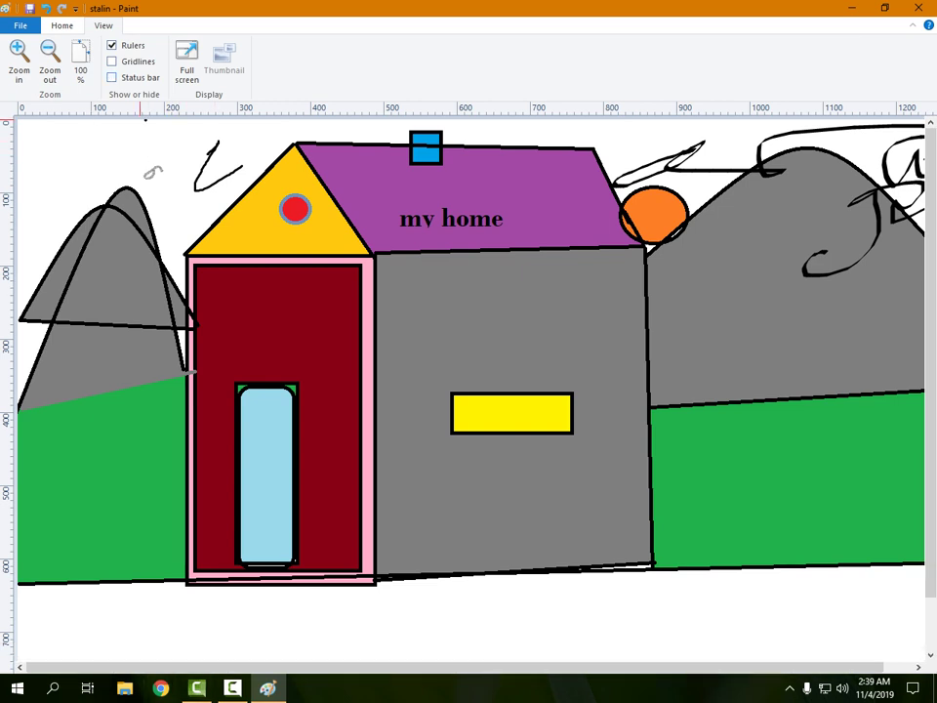
click(112, 77)
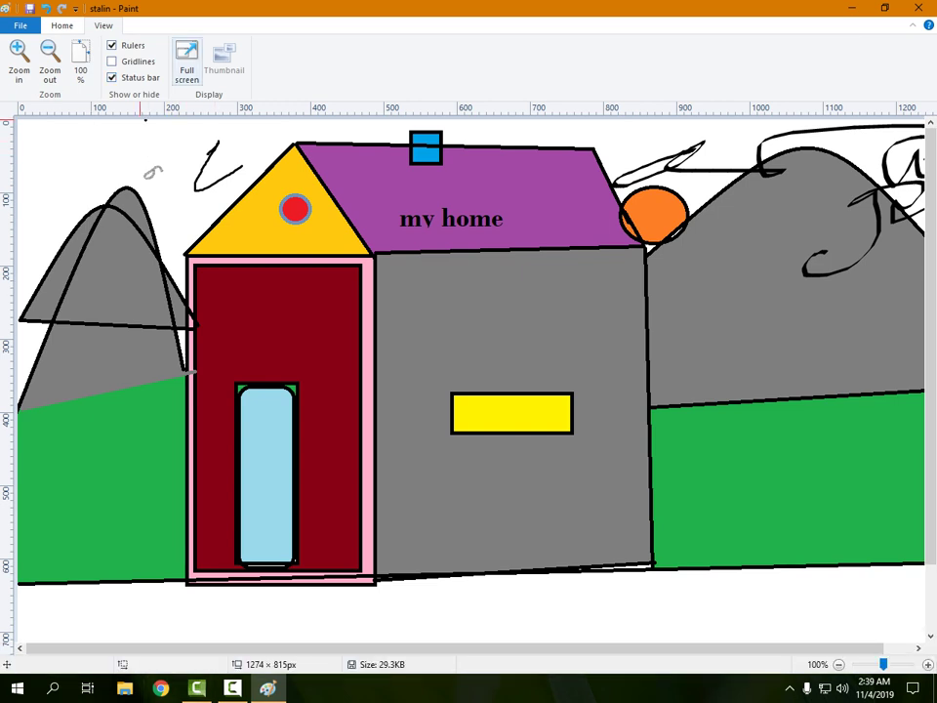
- View the house picture in full screen and return to the normal editing view
click(187, 61)
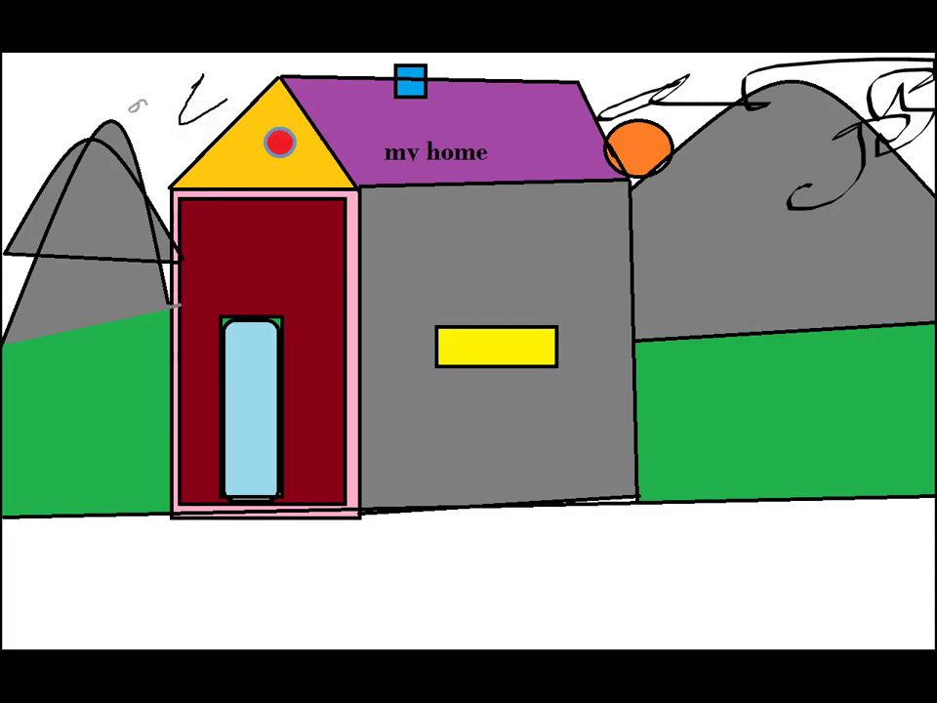
key(Escape)
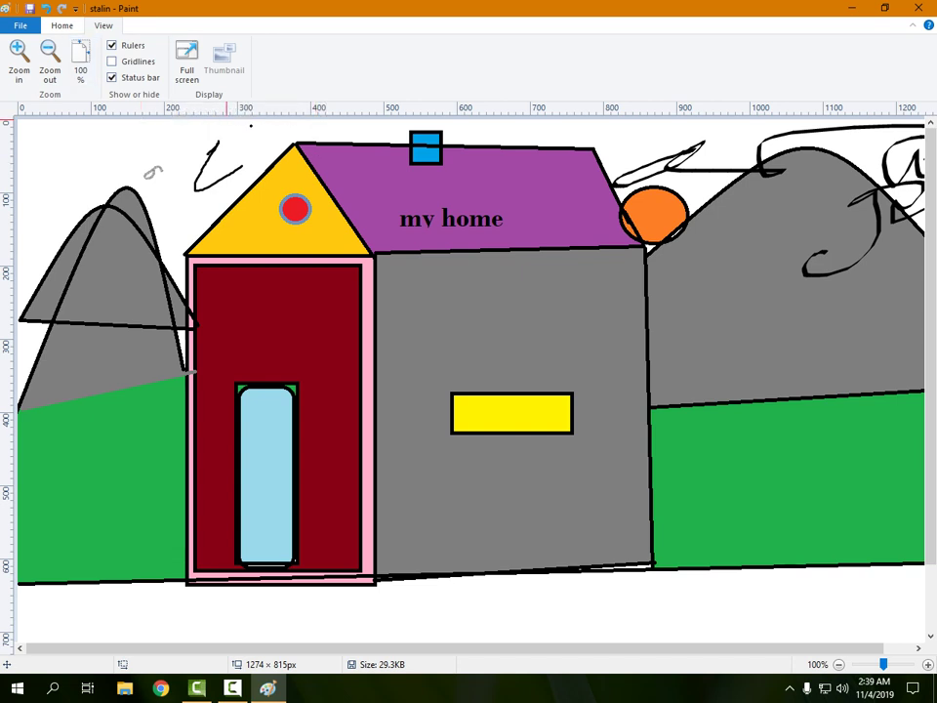
click(21, 25)
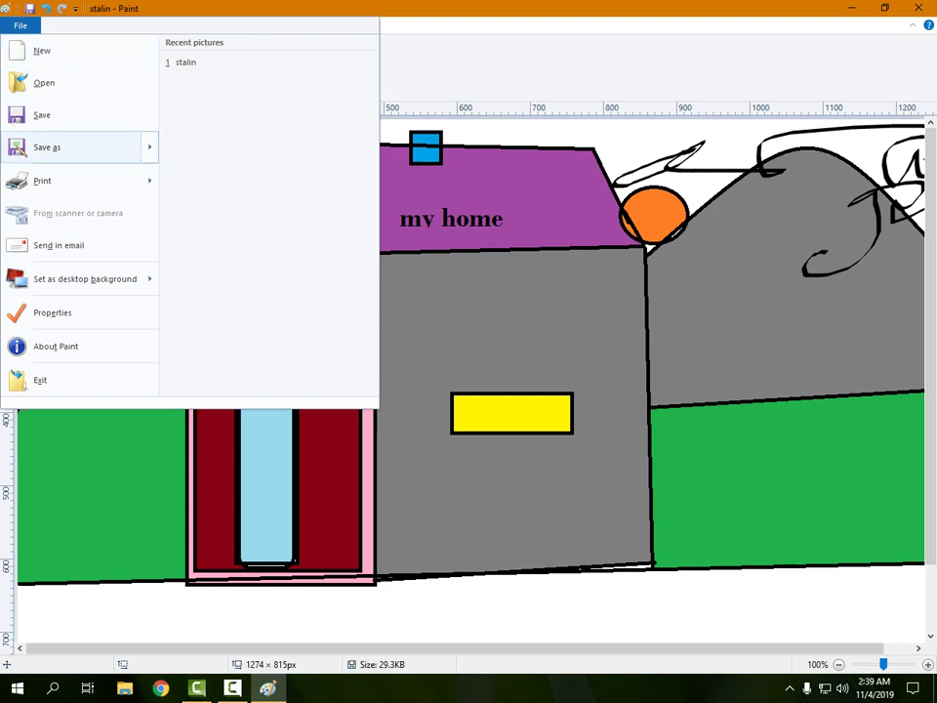
key(Escape)
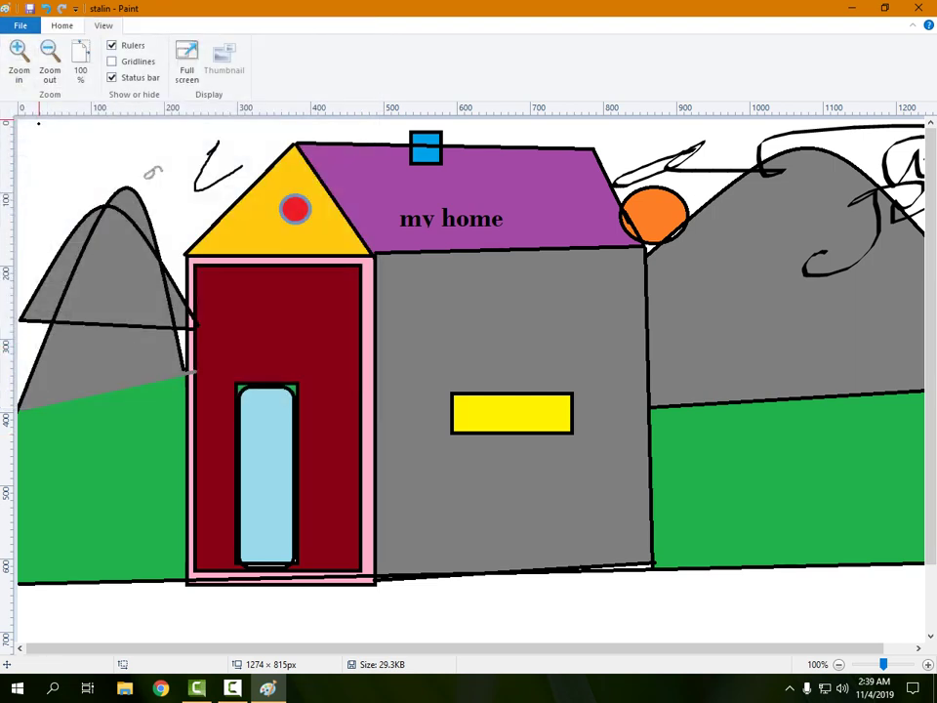
- Examine the paste options available for the house picture
click(20, 26)
key(Escape)
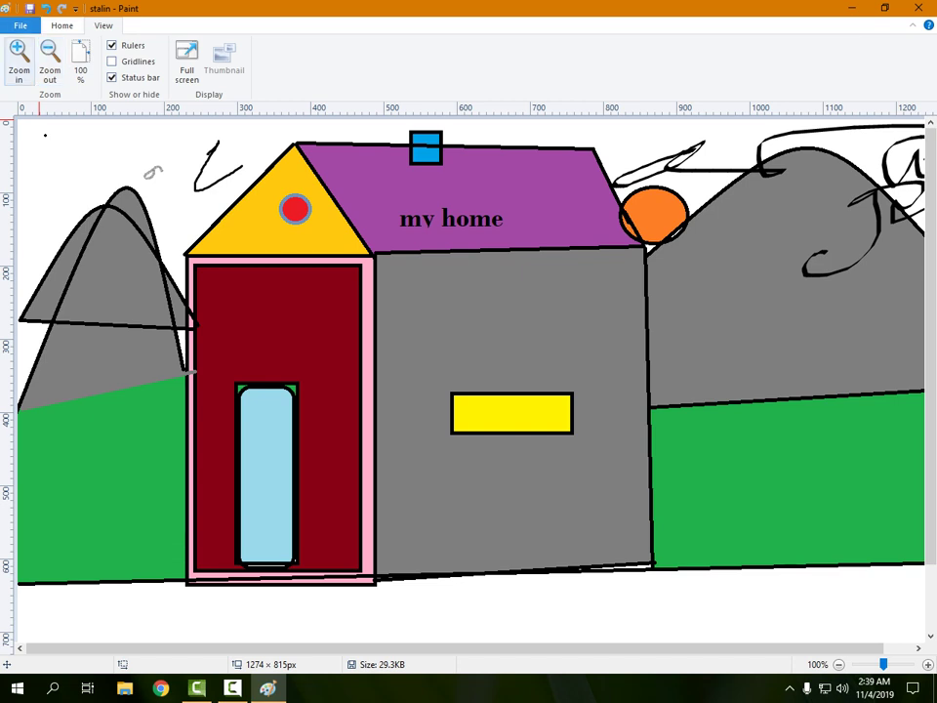
click(20, 25)
click(62, 26)
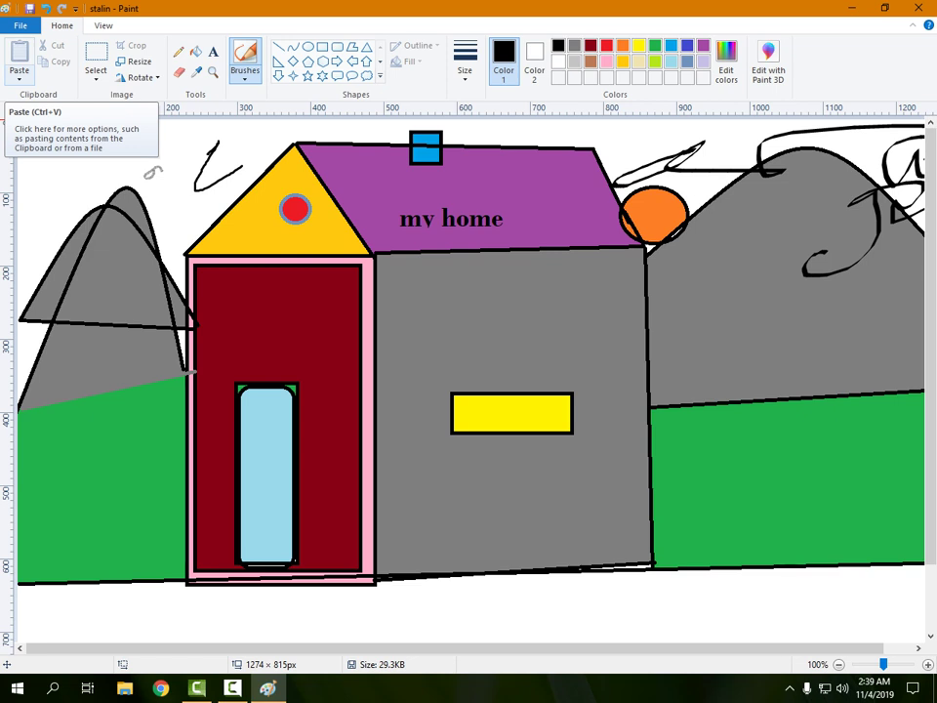
click(19, 76)
click(19, 76)
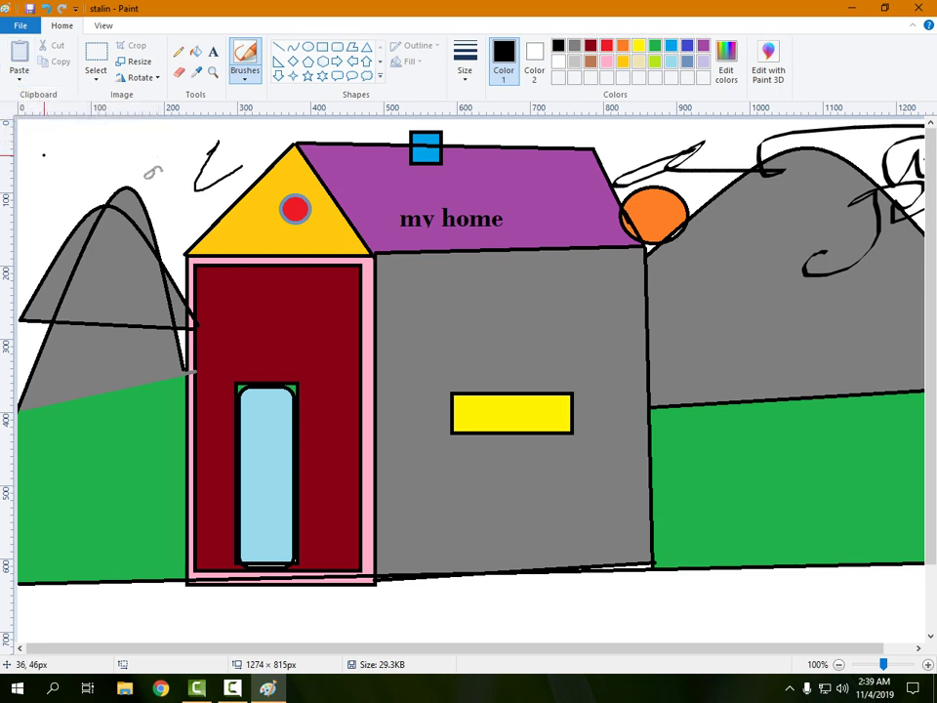
click(18, 76)
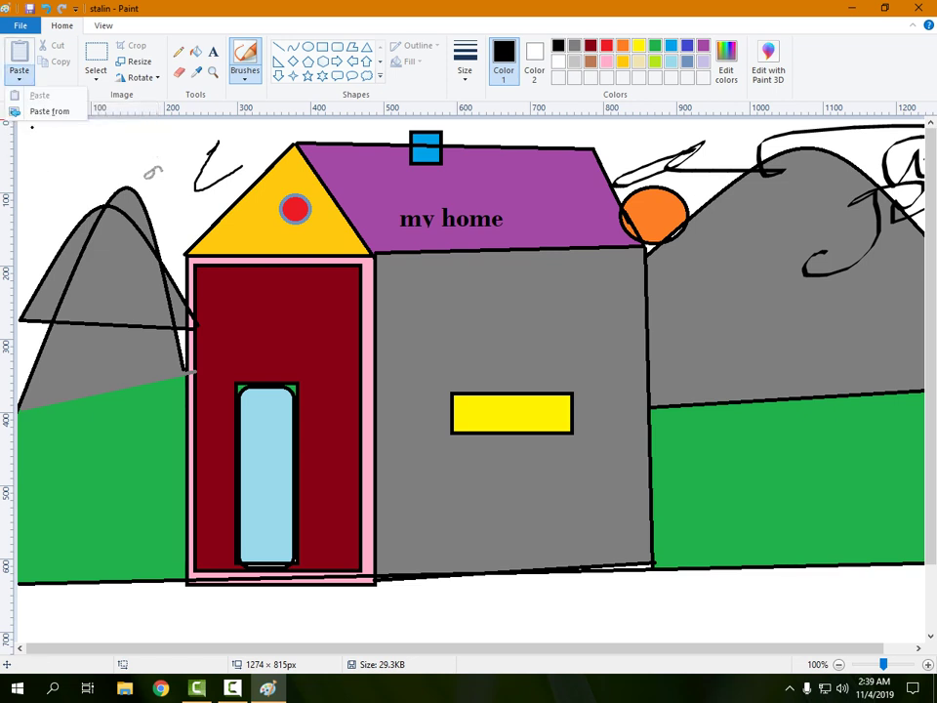
click(32, 126)
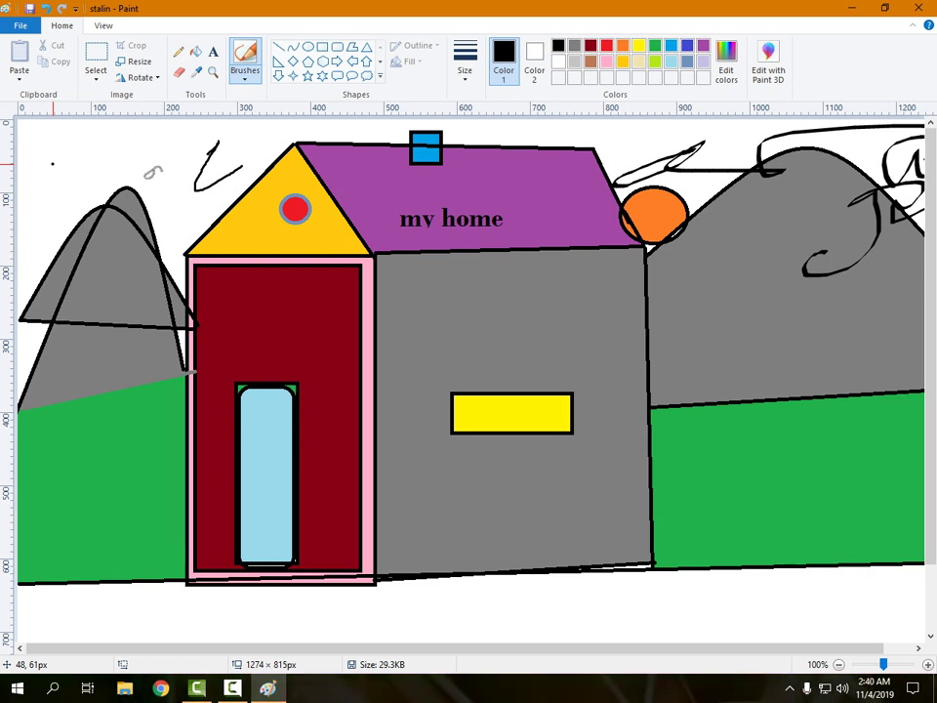
click(19, 76)
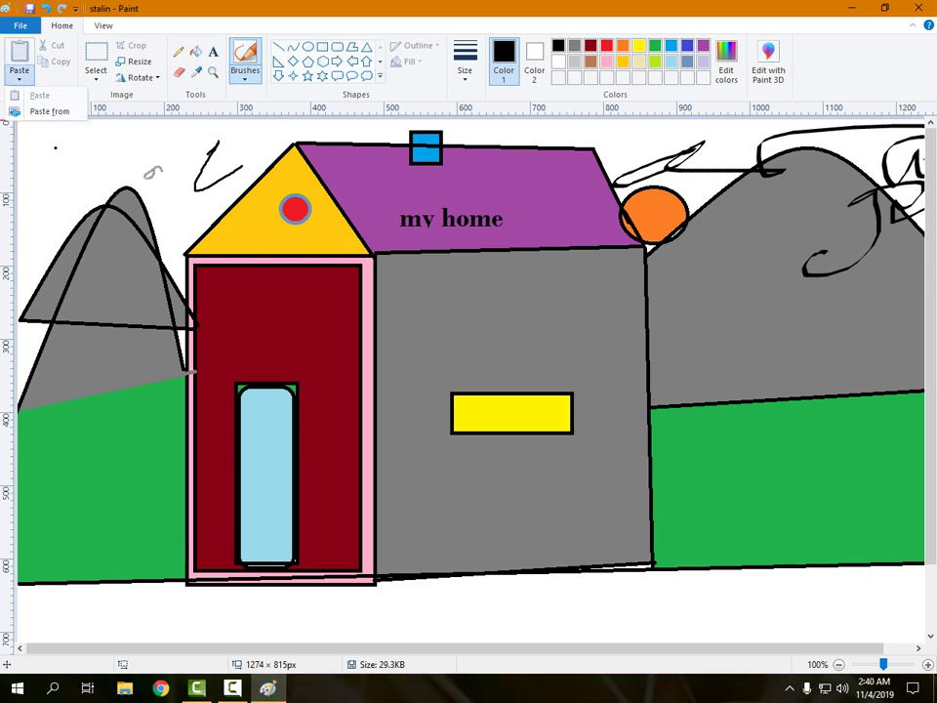
click(19, 76)
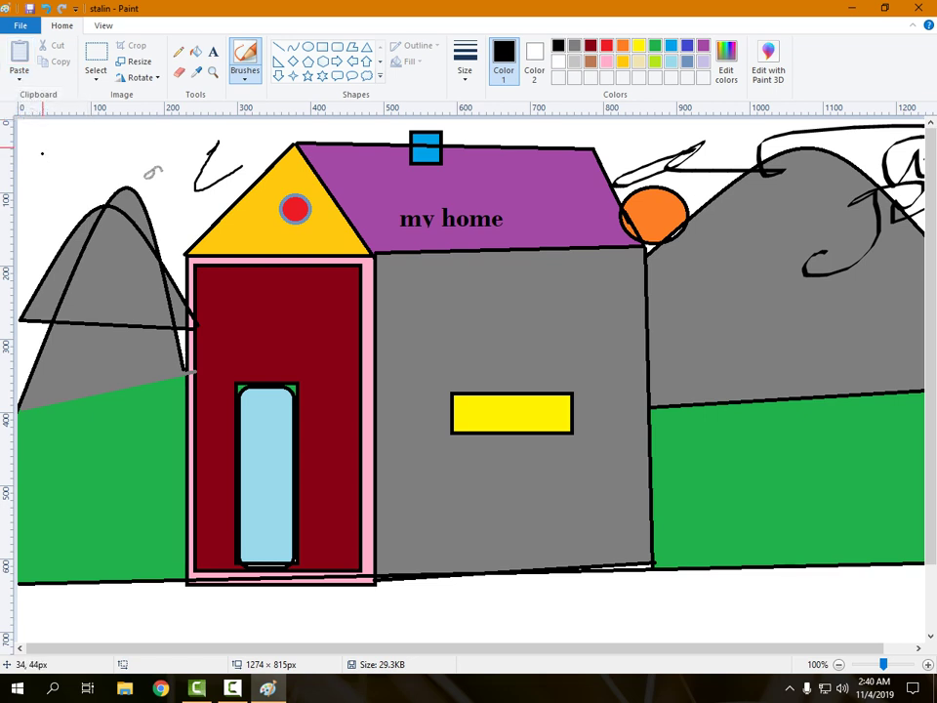
- Paste the picture file stalin from the Desktop onto the house picture
click(19, 76)
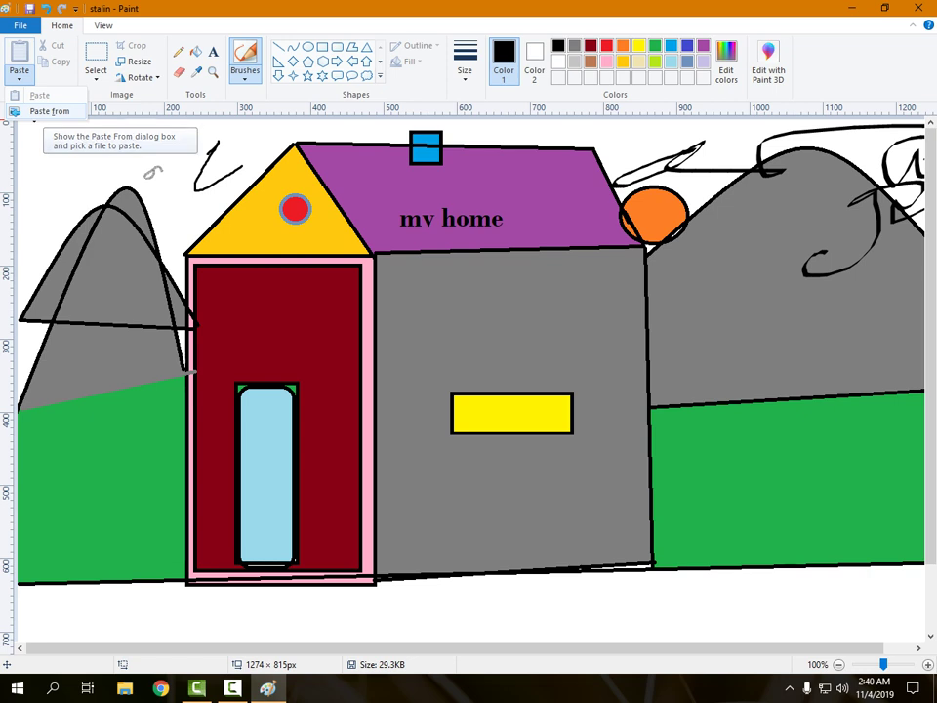
click(48, 111)
click(172, 122)
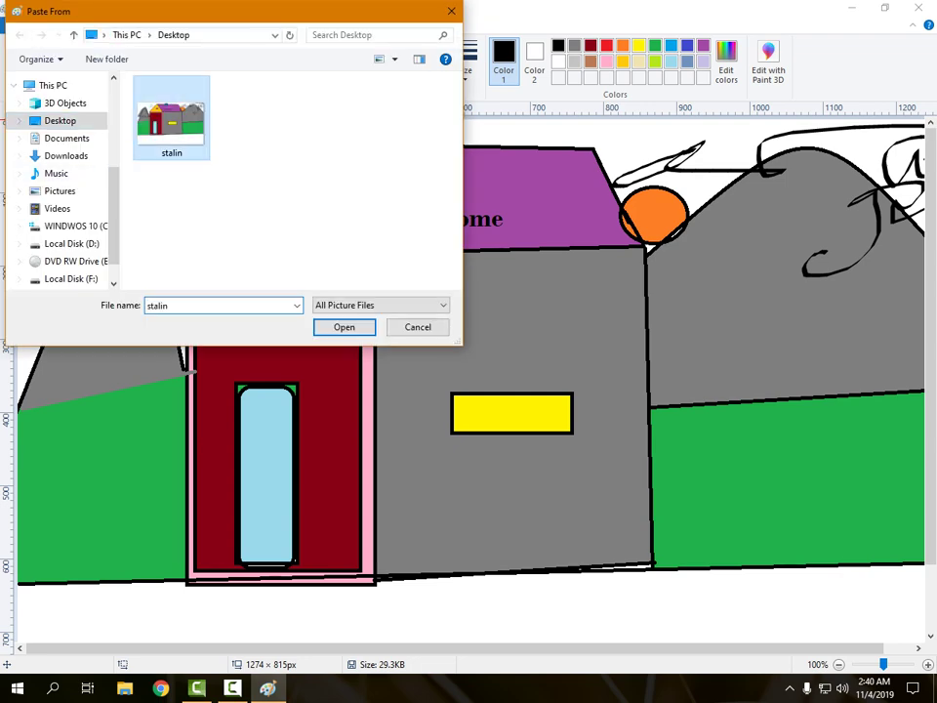
click(344, 327)
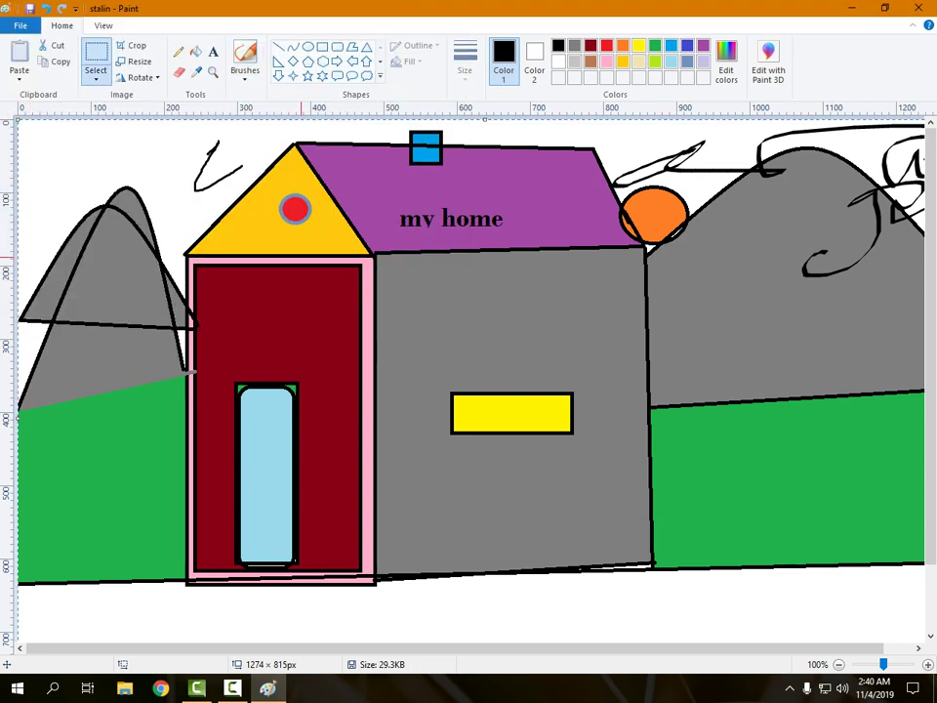
- Move the pasted copy around the canvas, leaving its right-hand part over the left half of the original picture
drag(215, 238, 573, 274)
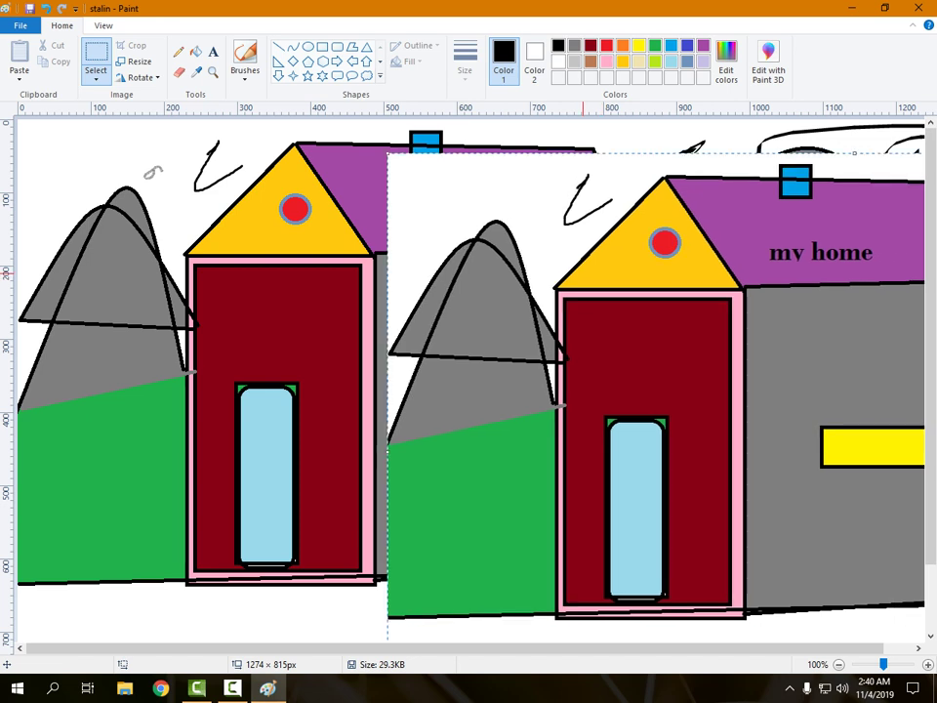
click(19, 76)
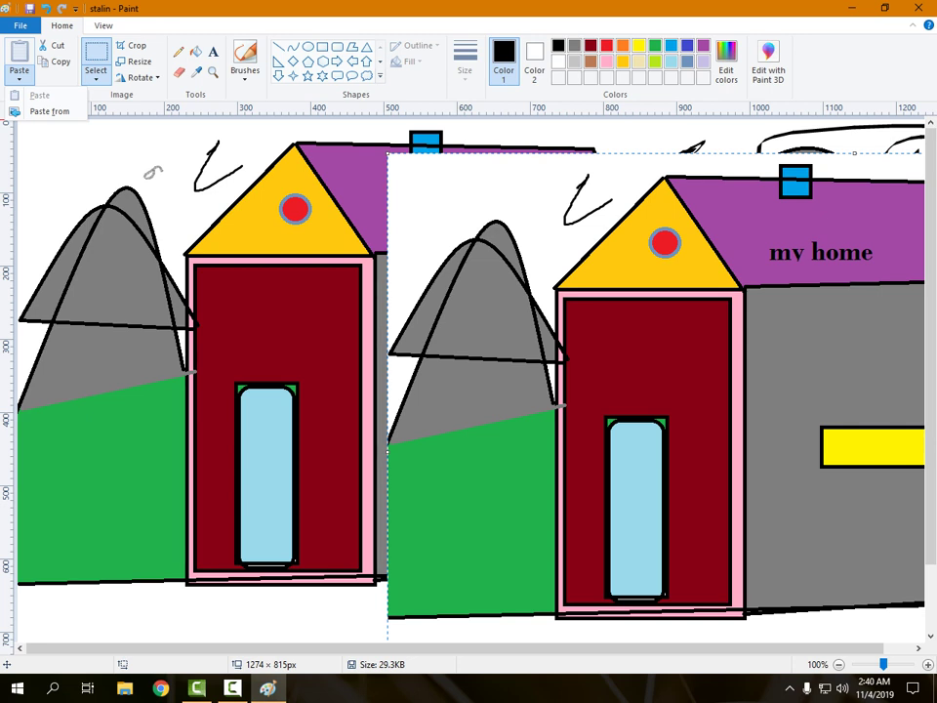
key(Escape)
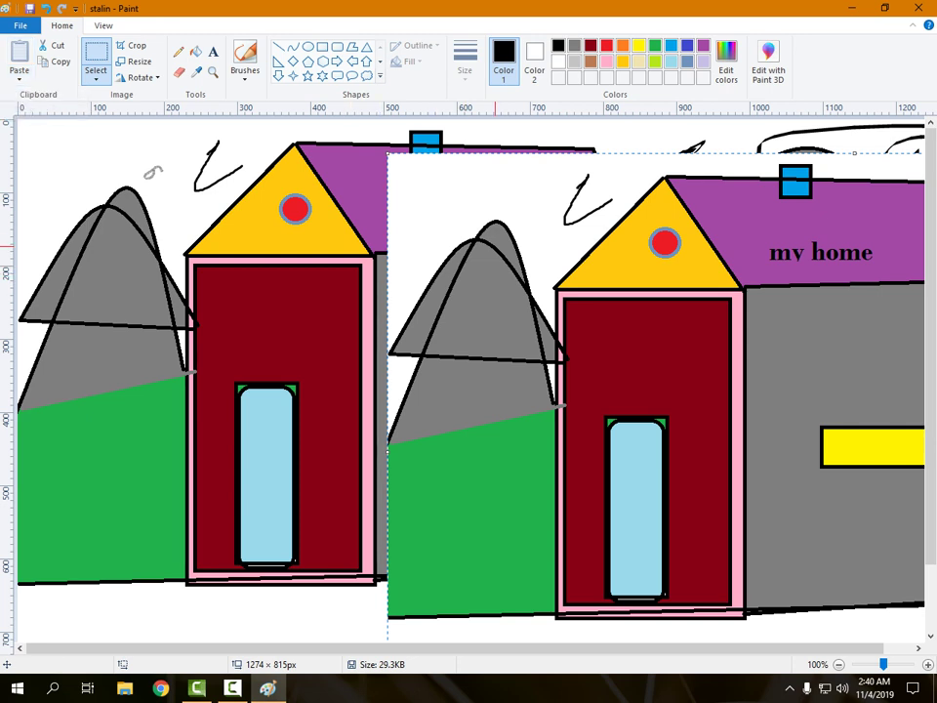
drag(601, 238, 565, 234)
drag(428, 206, 100, 210)
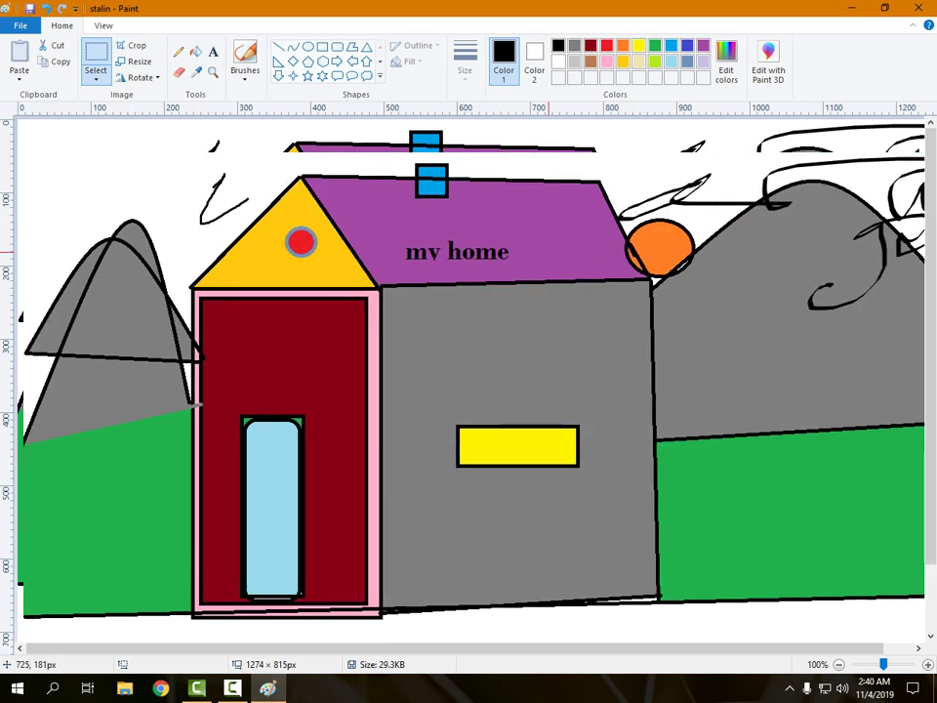
drag(547, 255, 112, 260)
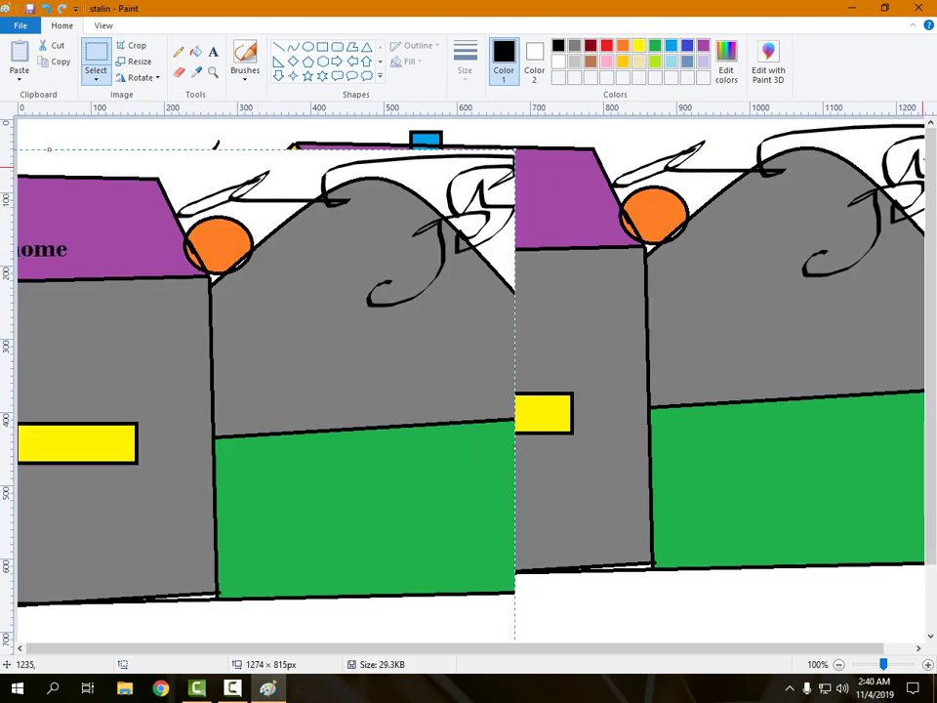